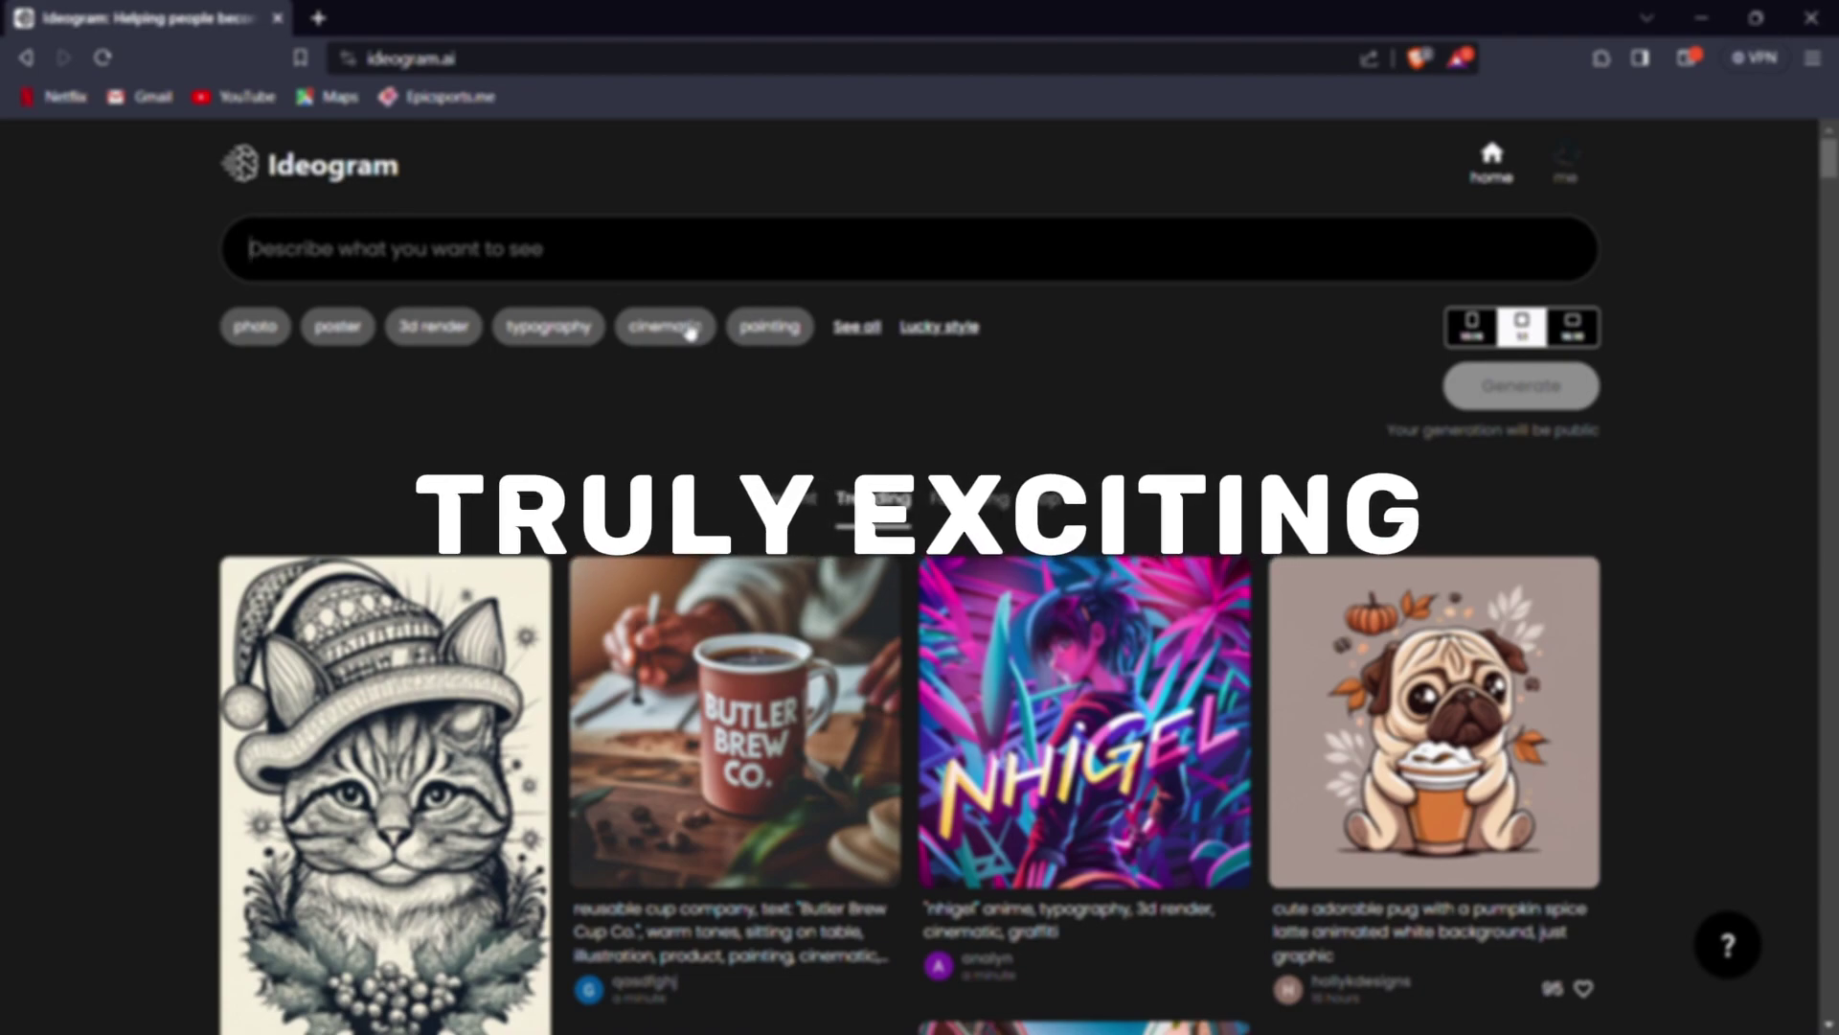
Browse the feed and view the RAVEN logo post's chevron, wordmark and bird head variants.
{"action": "scroll", "coordinate": [910, 575], "scroll_direction": "down", "scroll_amount": 3}
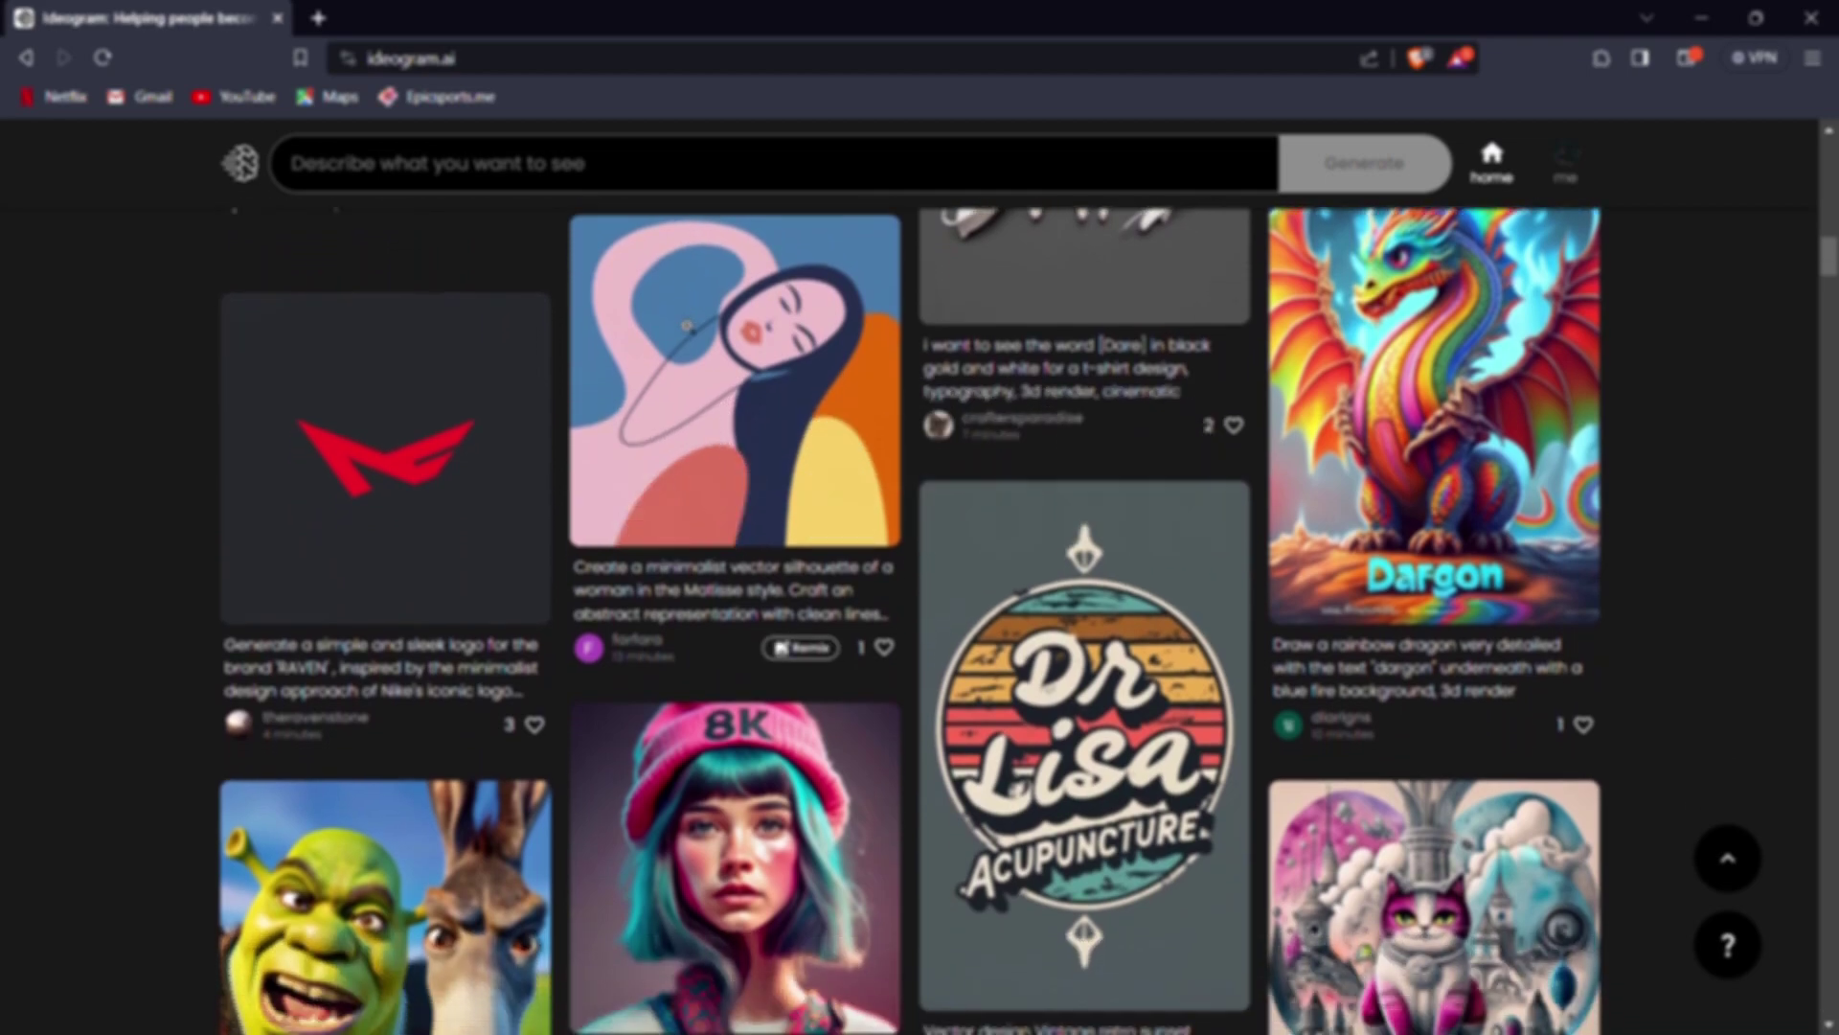
{"action": "scroll", "coordinate": [688, 327], "scroll_direction": "down", "scroll_amount": 7}
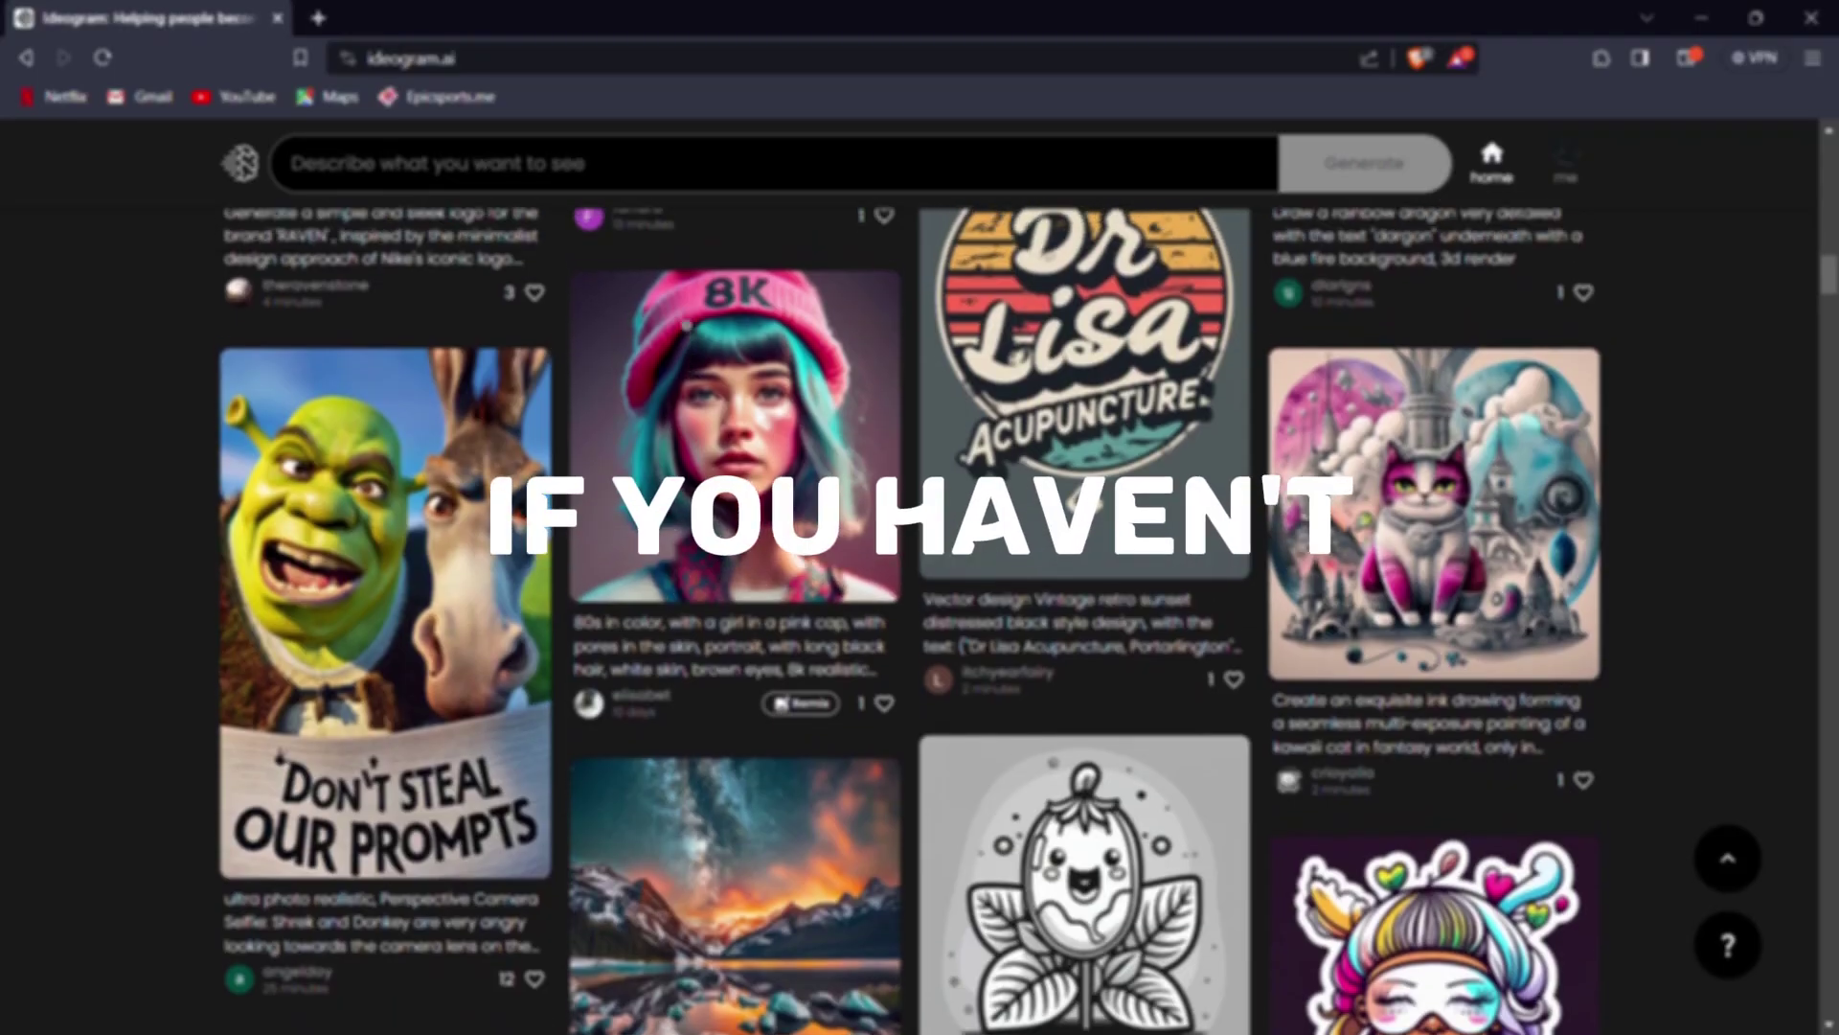
{"action": "scroll", "coordinate": [920, 575], "scroll_direction": "up", "scroll_amount": 3}
{"action": "scroll", "coordinate": [686, 326], "scroll_direction": "up", "scroll_amount": 5}
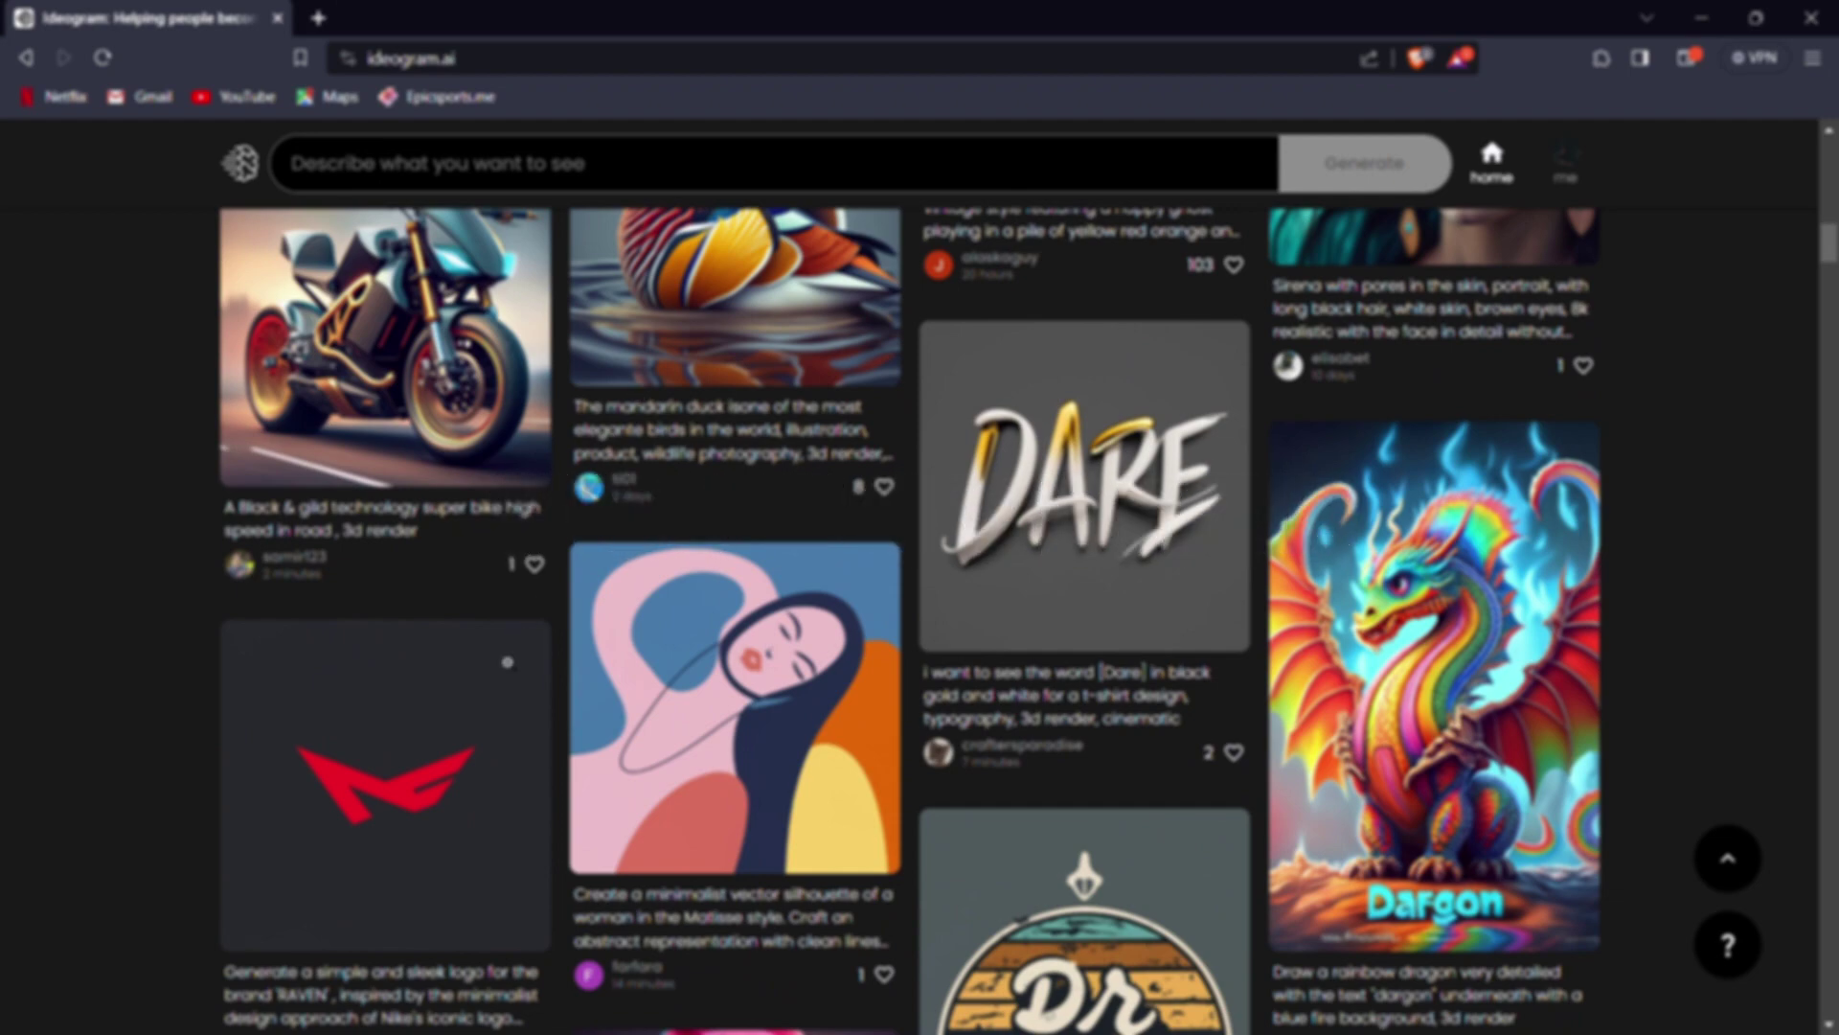
{"action": "left_click", "coordinate": [460, 775]}
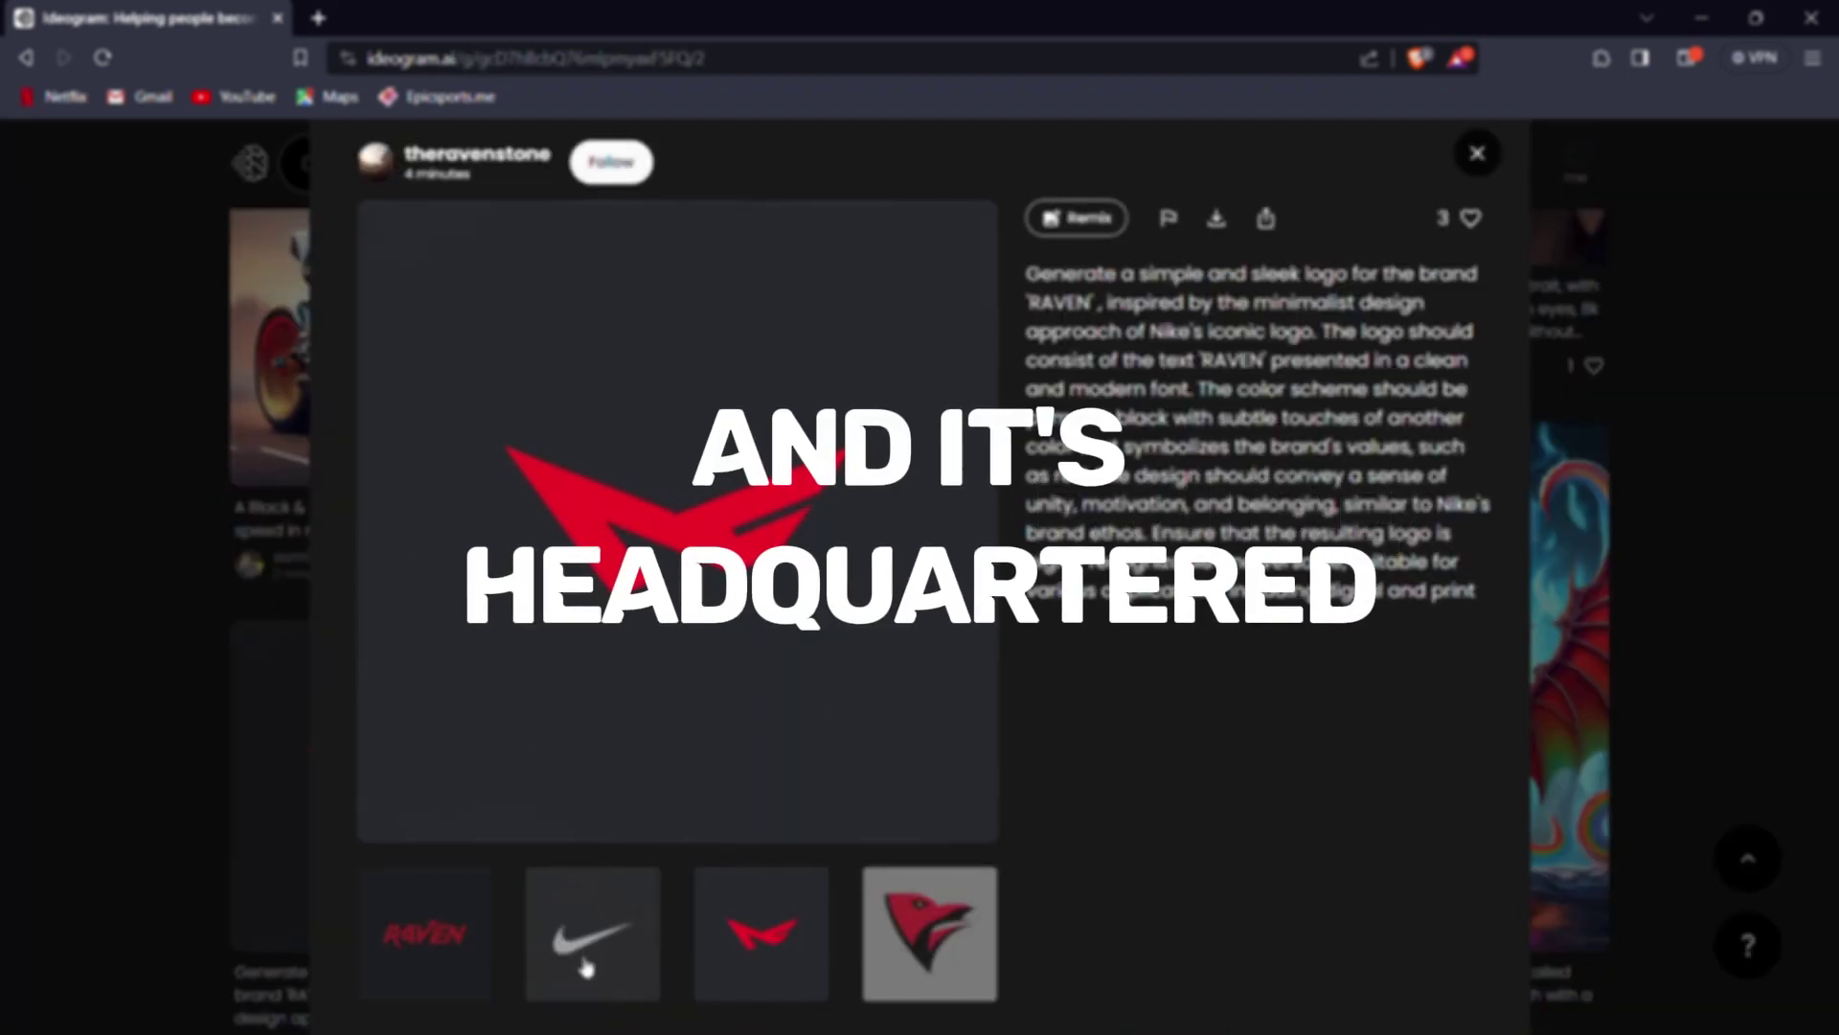
{"action": "left_click", "coordinate": [778, 951]}
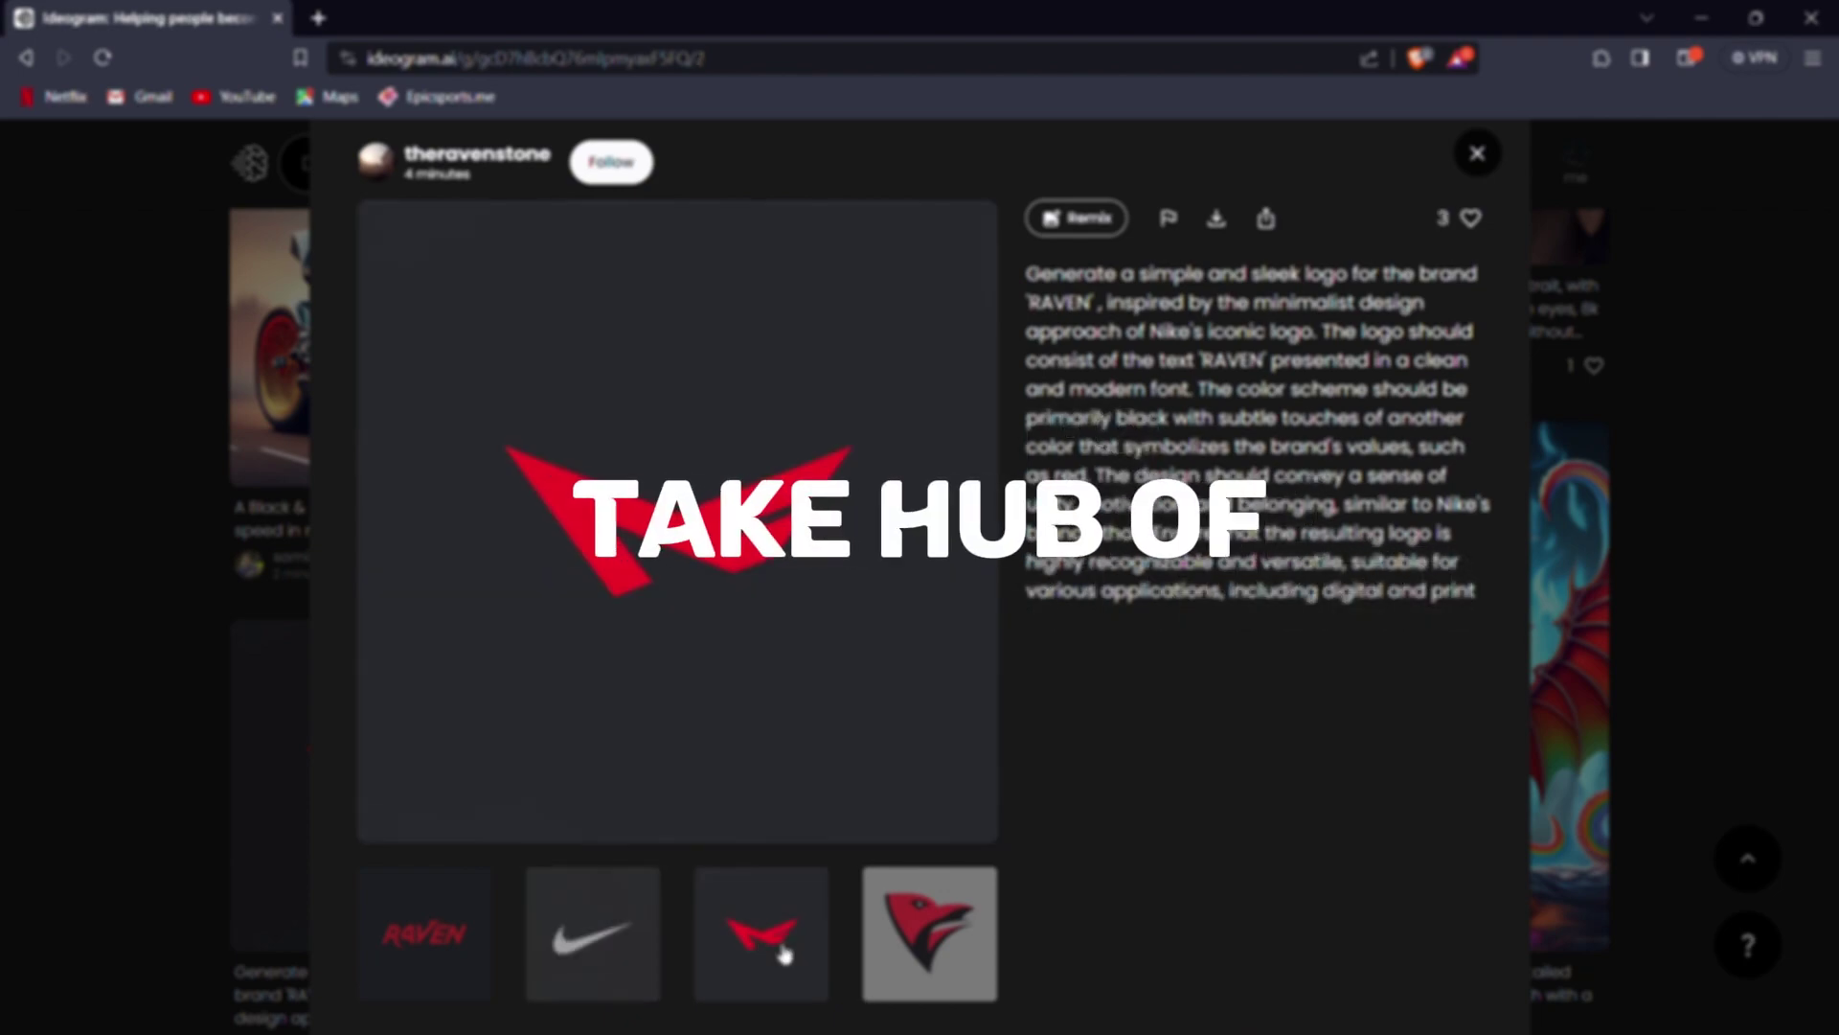
{"action": "left_click", "coordinate": [474, 958]}
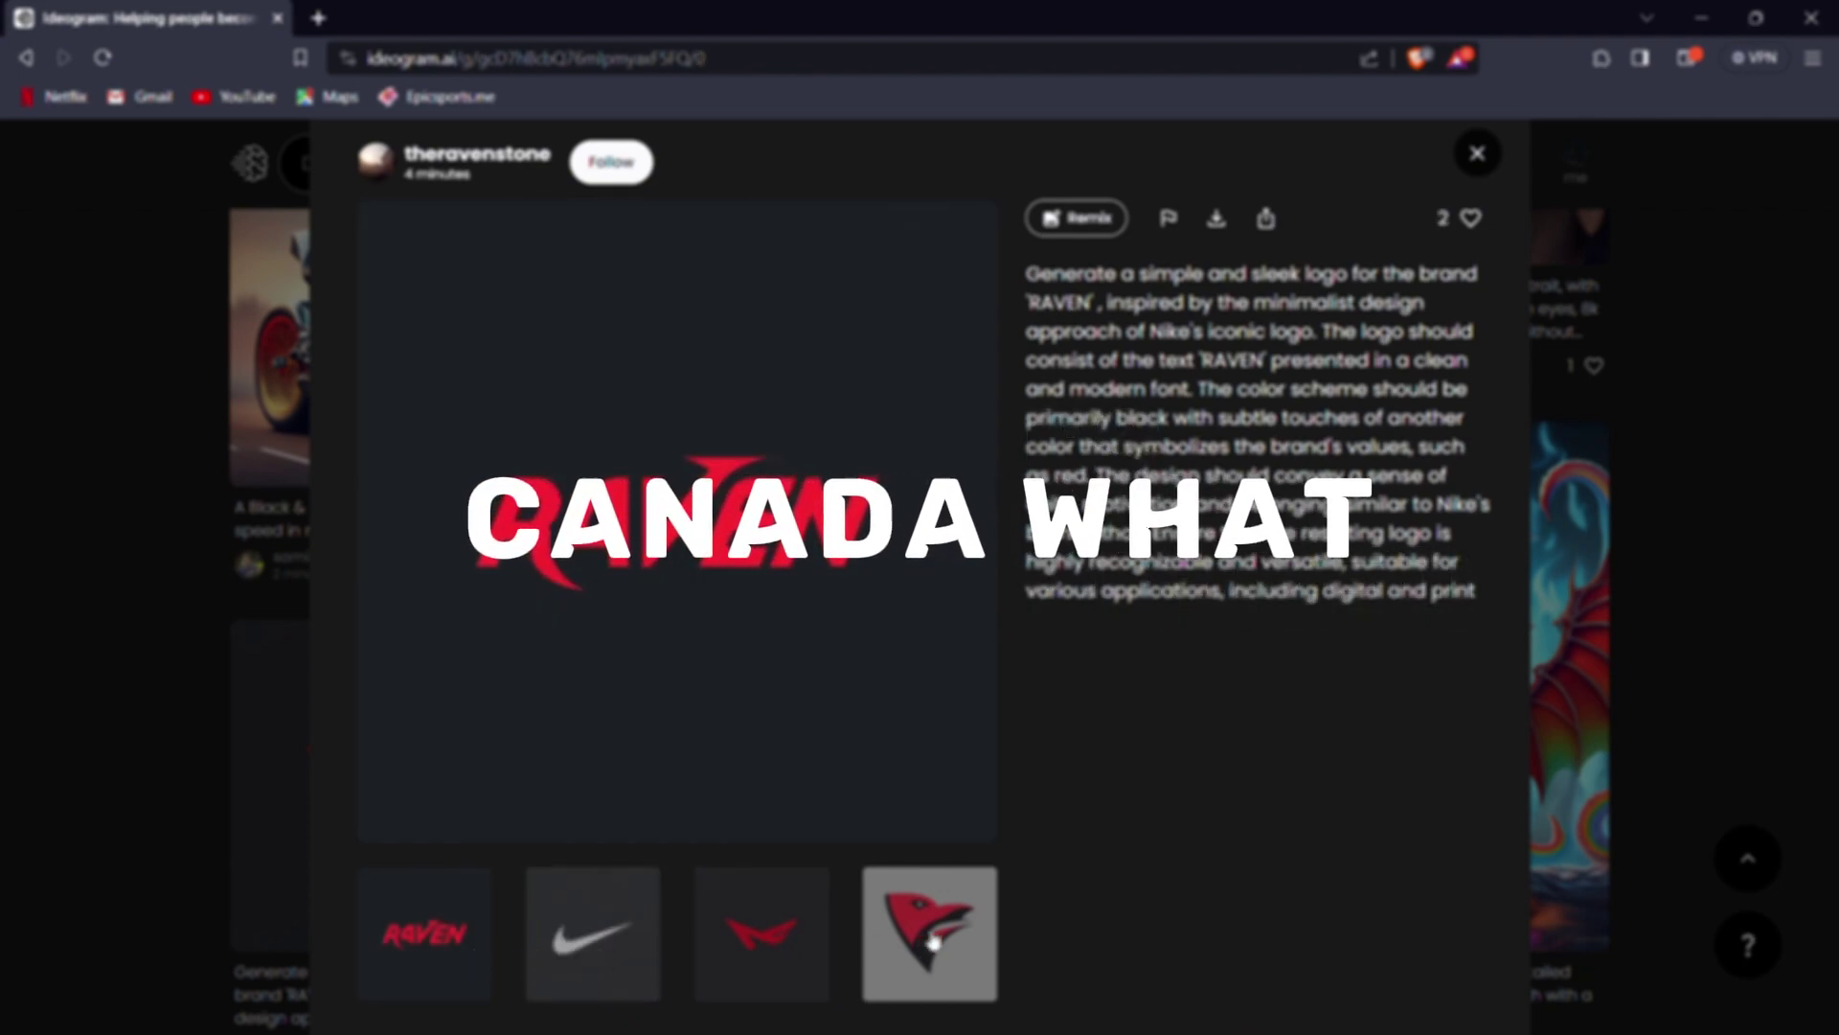
{"action": "left_click", "coordinate": [930, 942]}
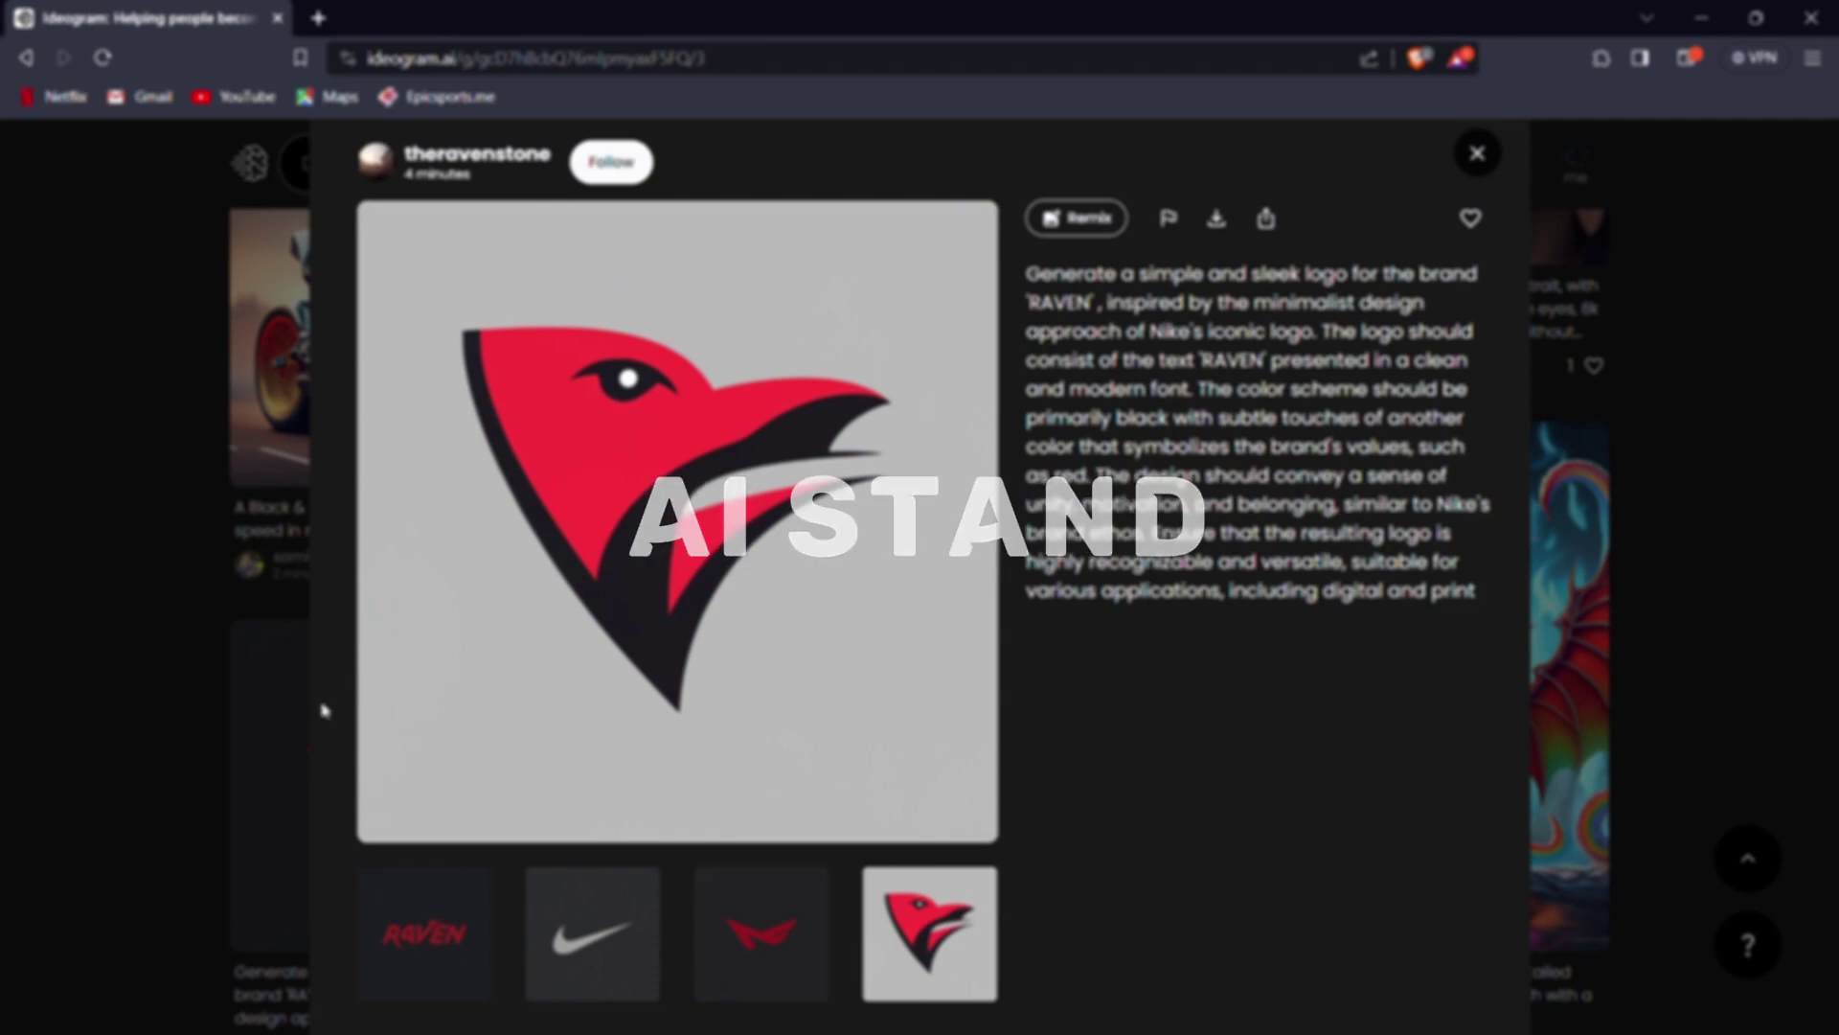
{"action": "left_click", "coordinate": [222, 687]}
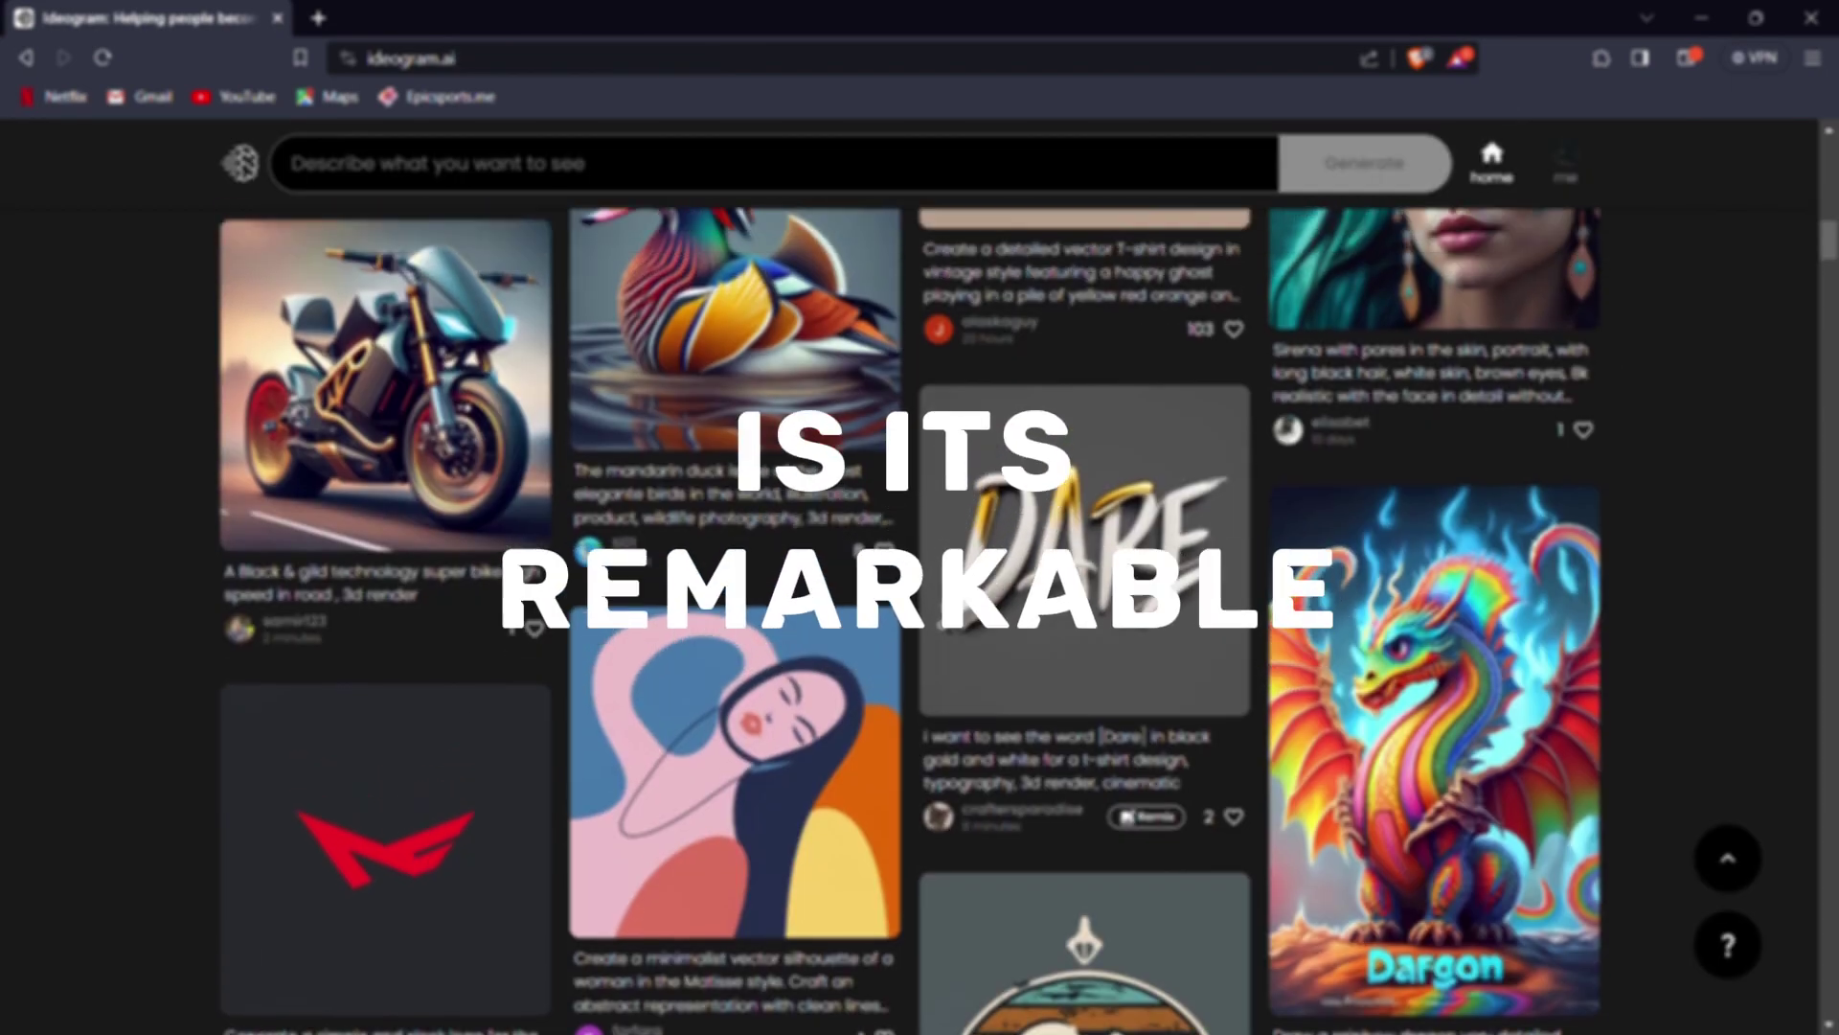
Return to the top of the page and sign up with Google.
{"action": "scroll", "coordinate": [920, 614], "scroll_direction": "up", "scroll_amount": 8}
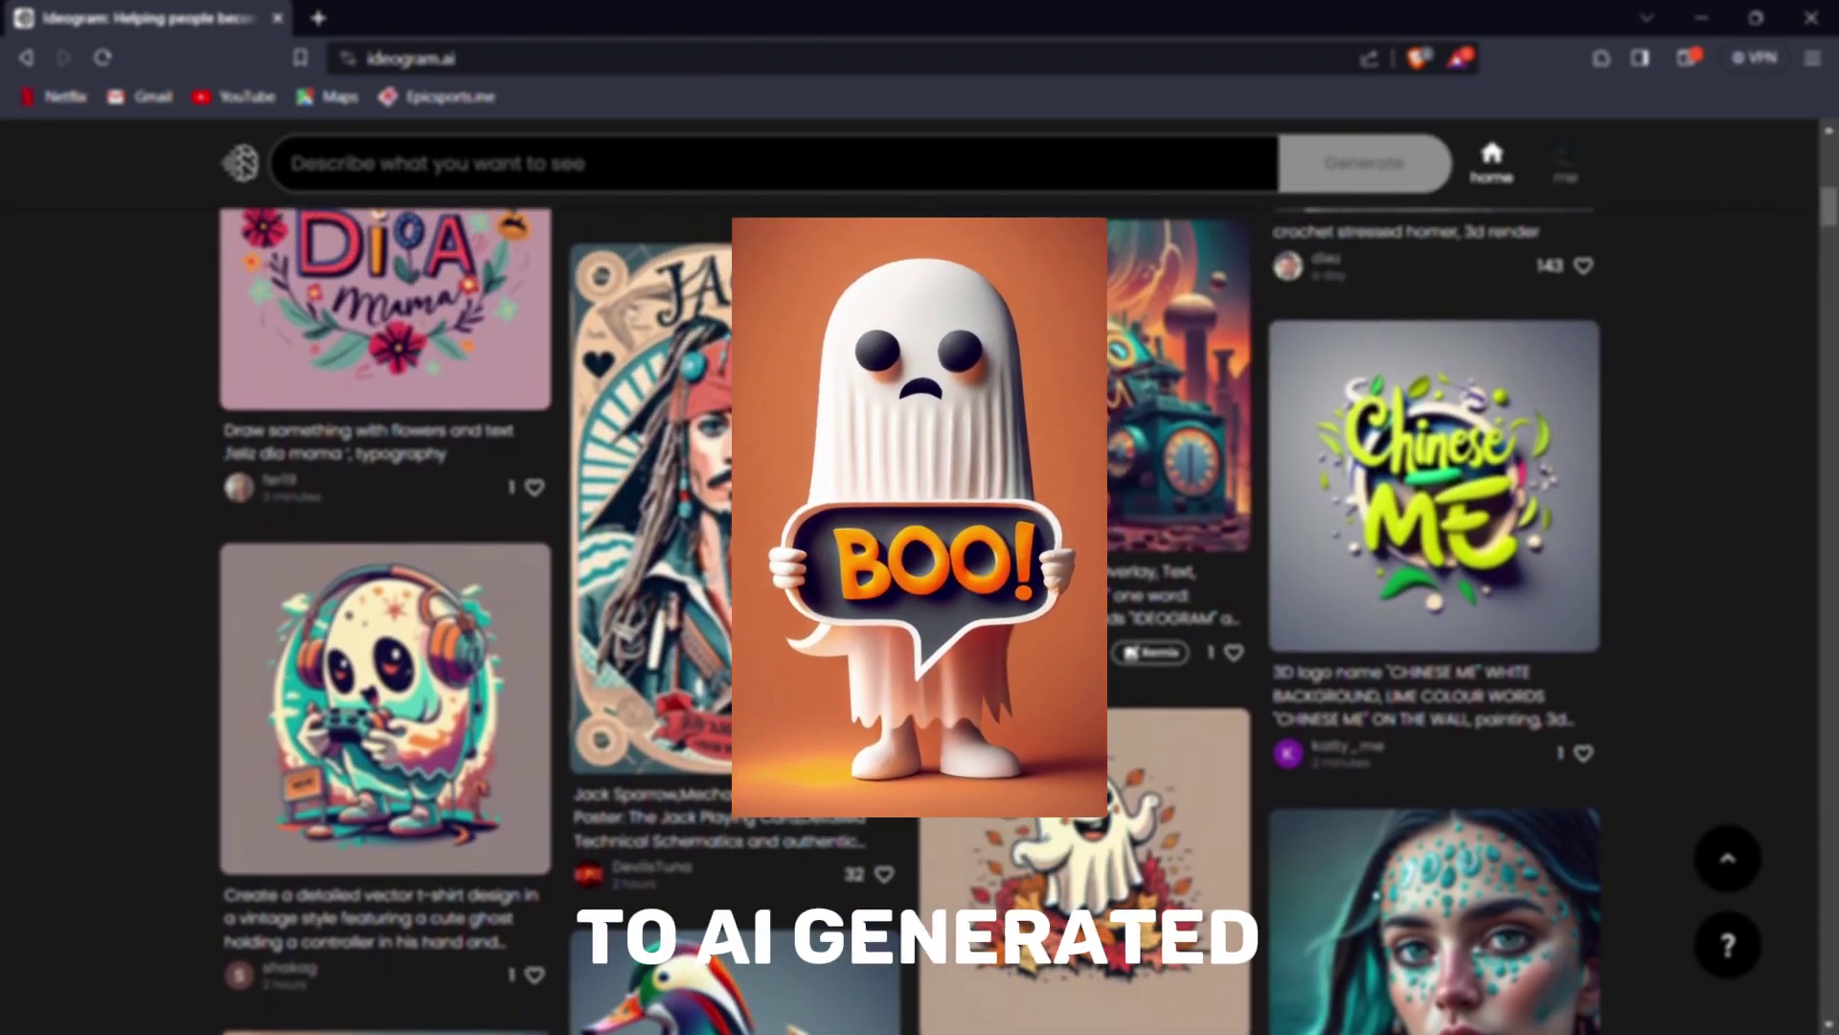
{"action": "scroll", "coordinate": [919, 613], "scroll_direction": "up", "scroll_amount": 6}
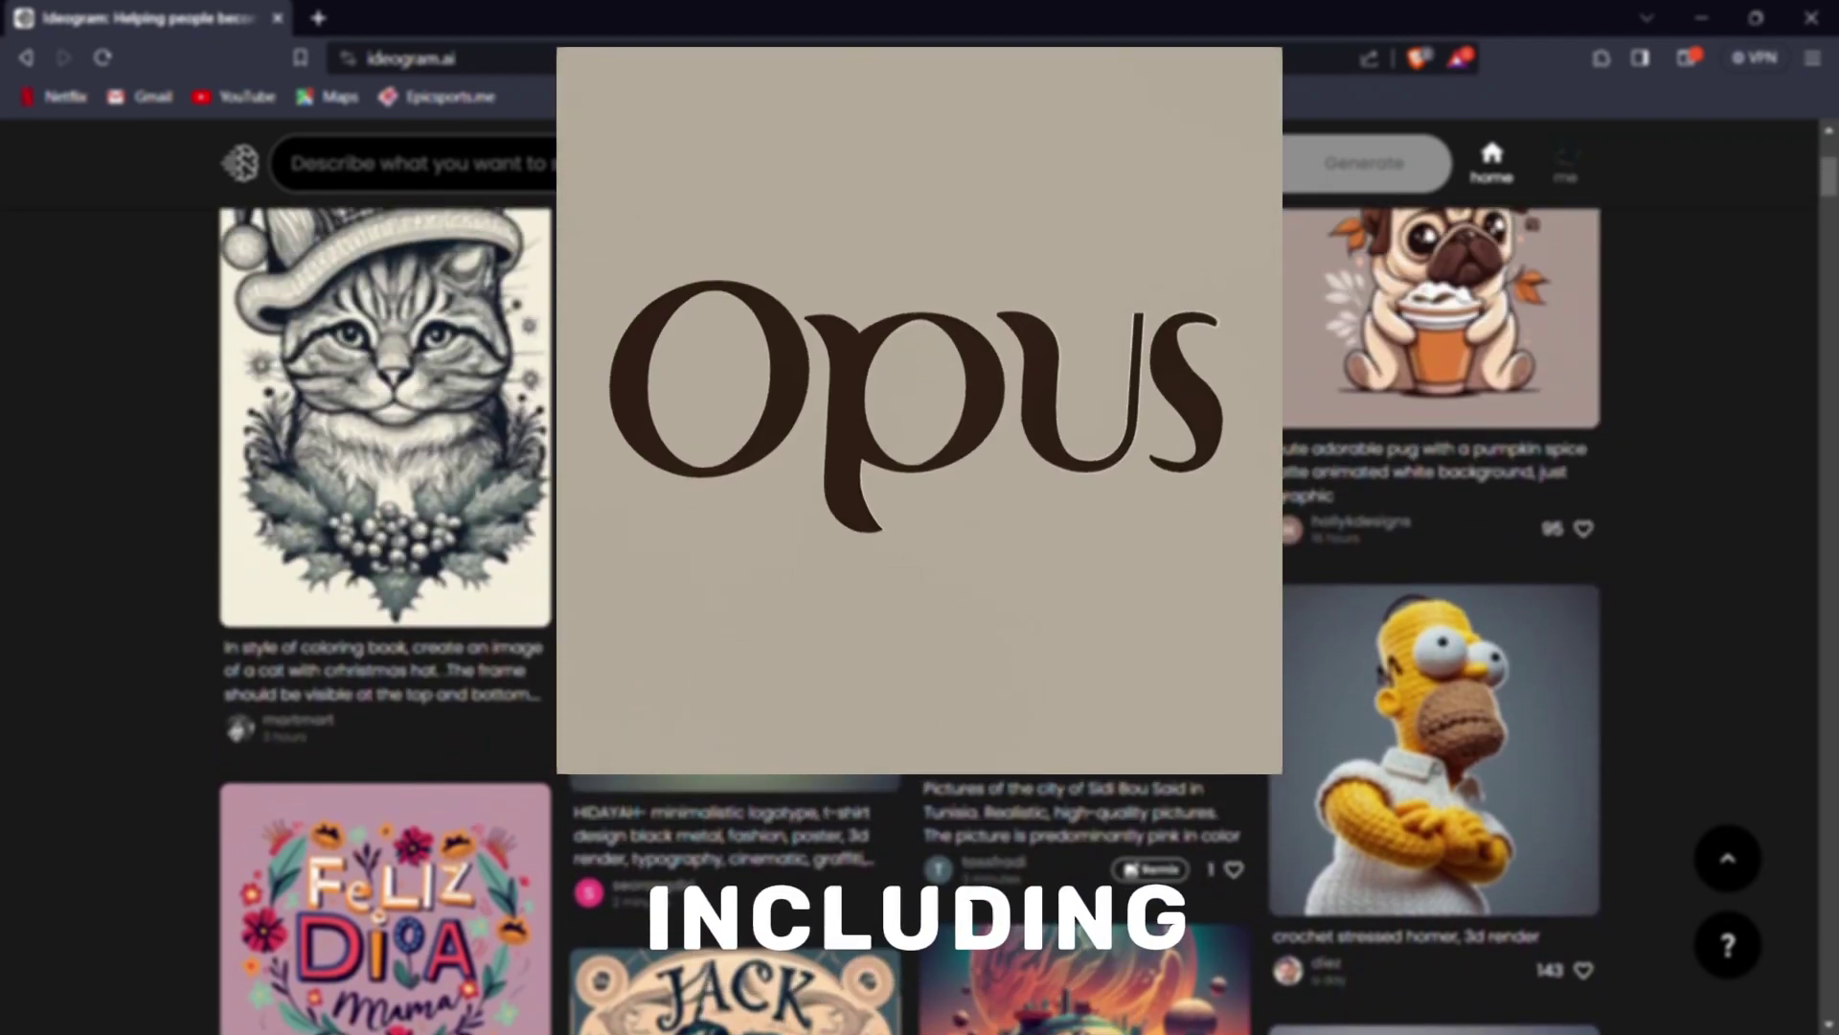
{"action": "scroll", "coordinate": [920, 613], "scroll_direction": "up", "scroll_amount": 3}
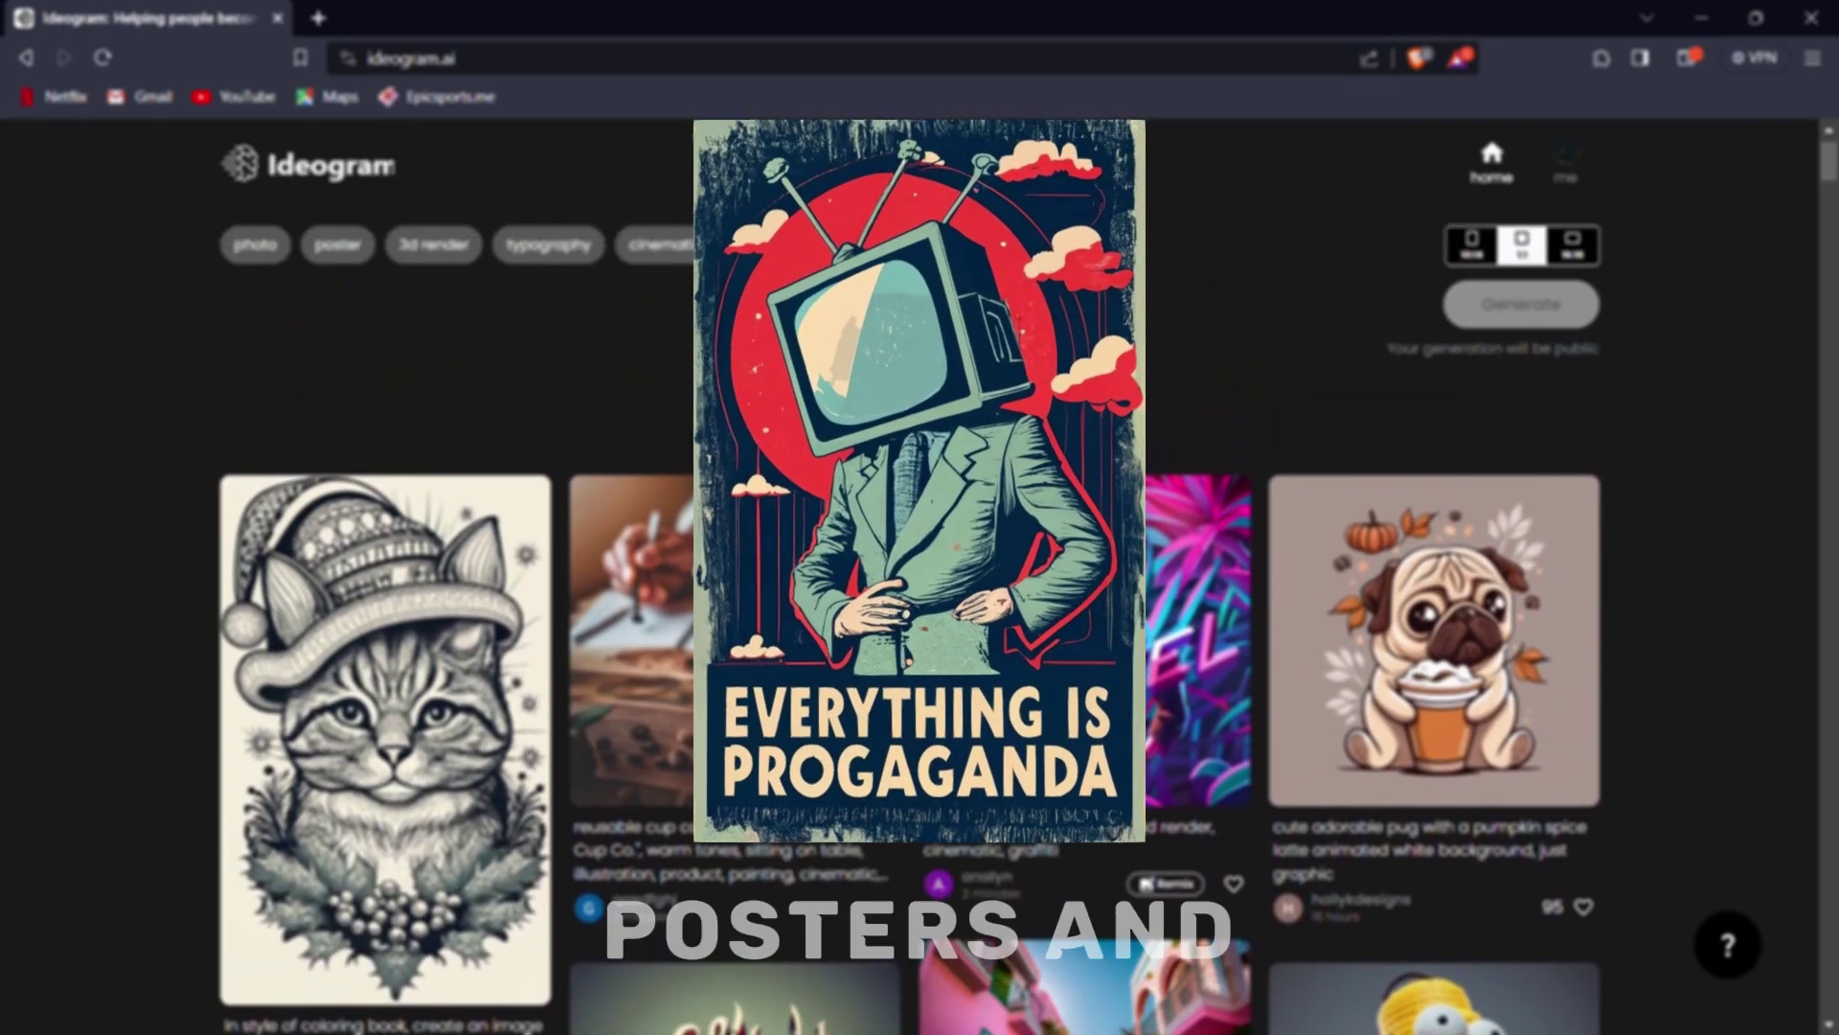
{"action": "scroll", "coordinate": [919, 613], "scroll_direction": "up", "scroll_amount": 1}
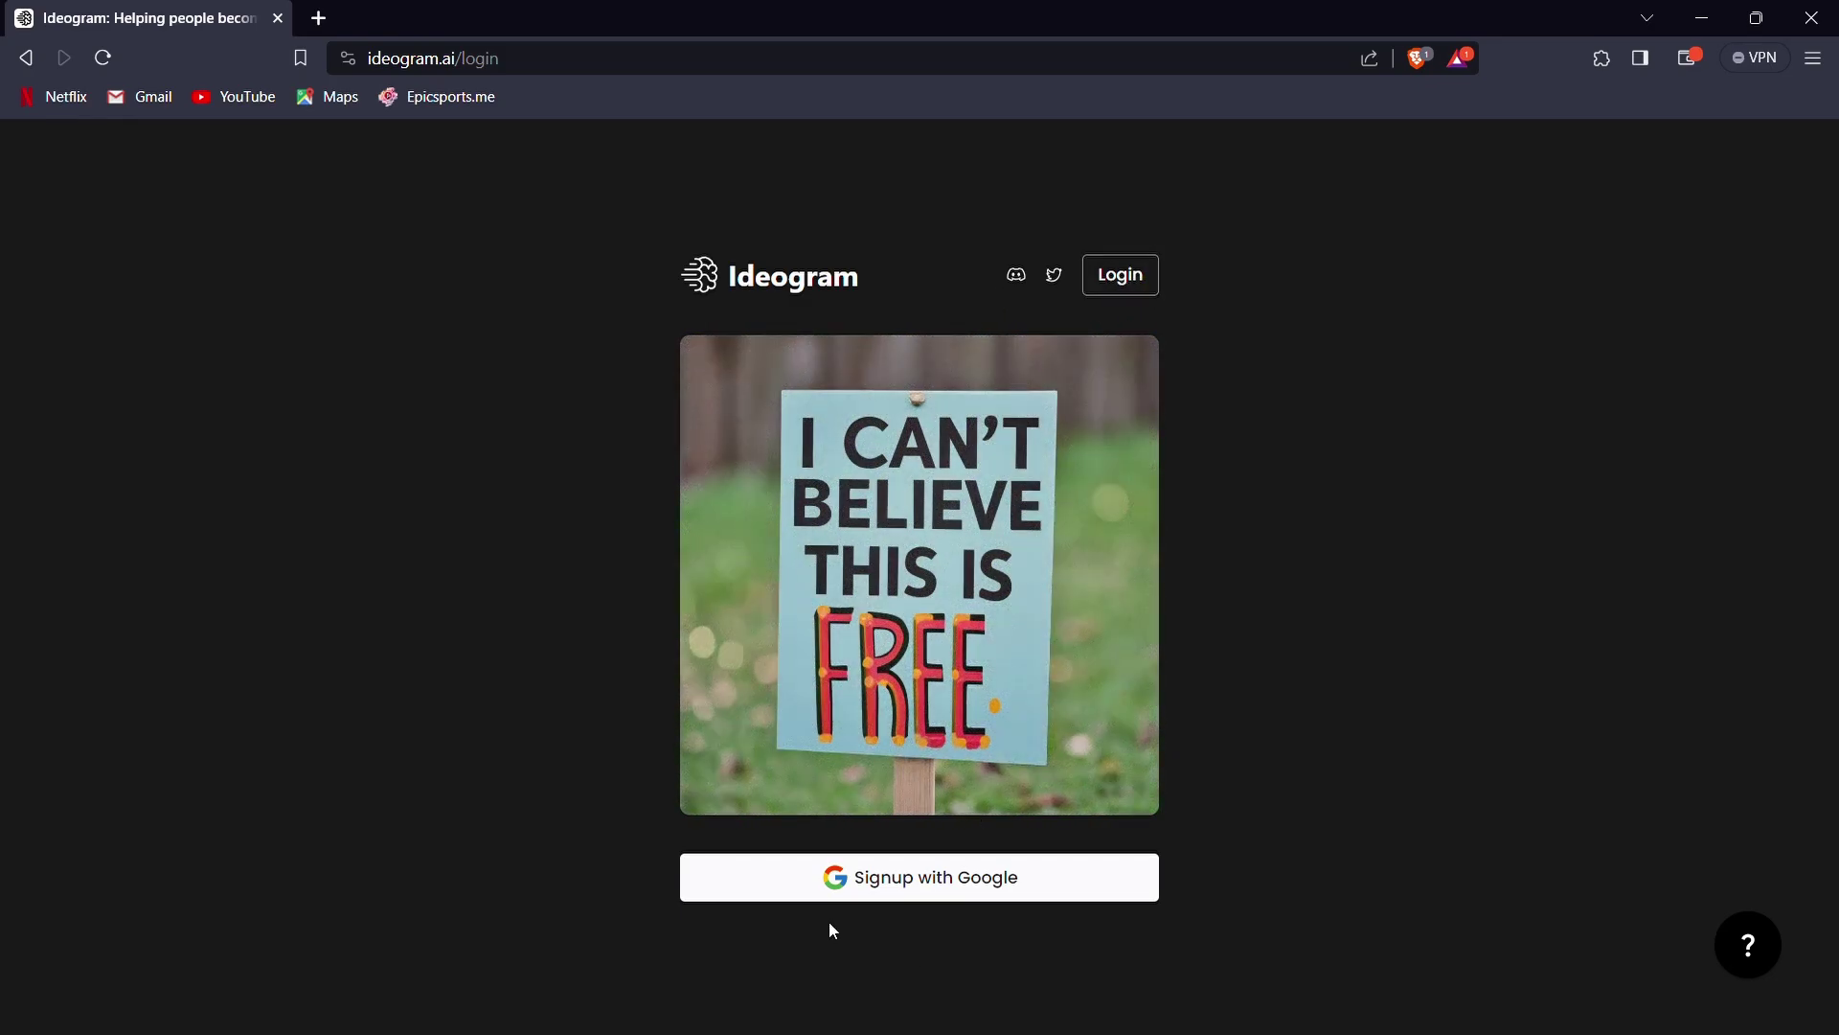
{"action": "left_click", "coordinate": [978, 886]}
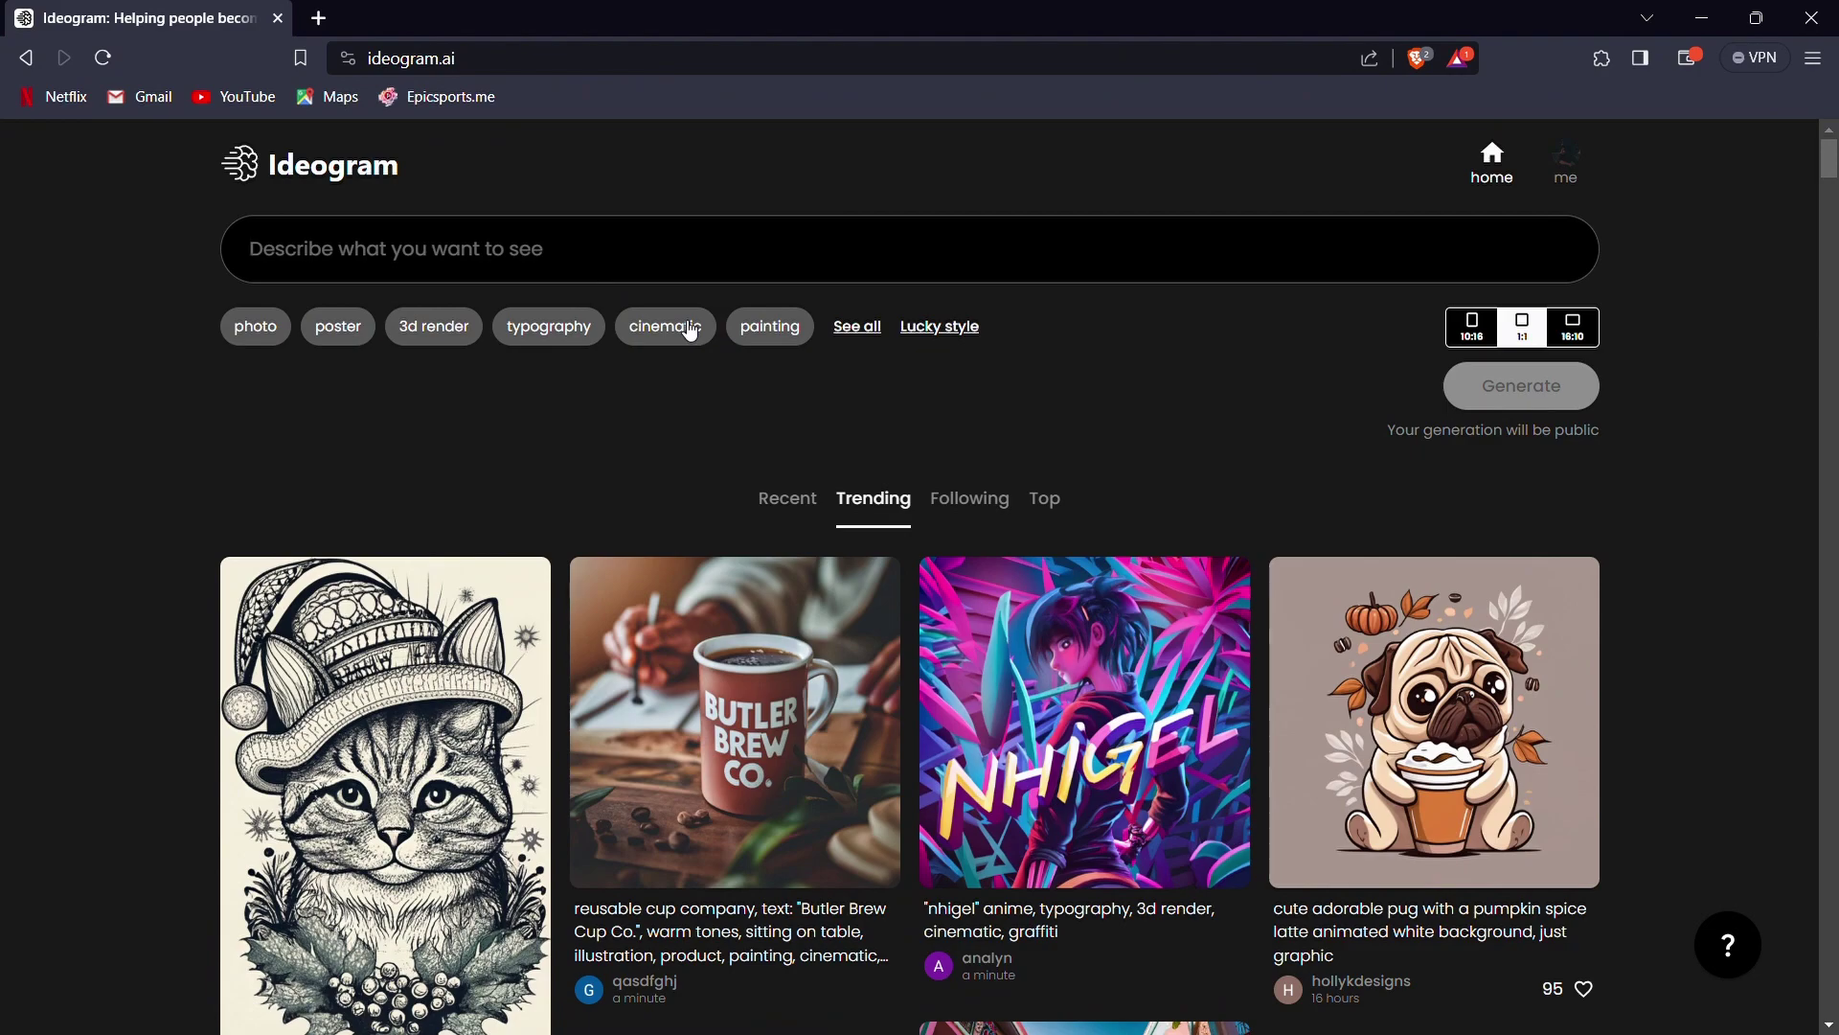
{"action": "scroll", "coordinate": [690, 331], "scroll_direction": "down", "scroll_amount": 10}
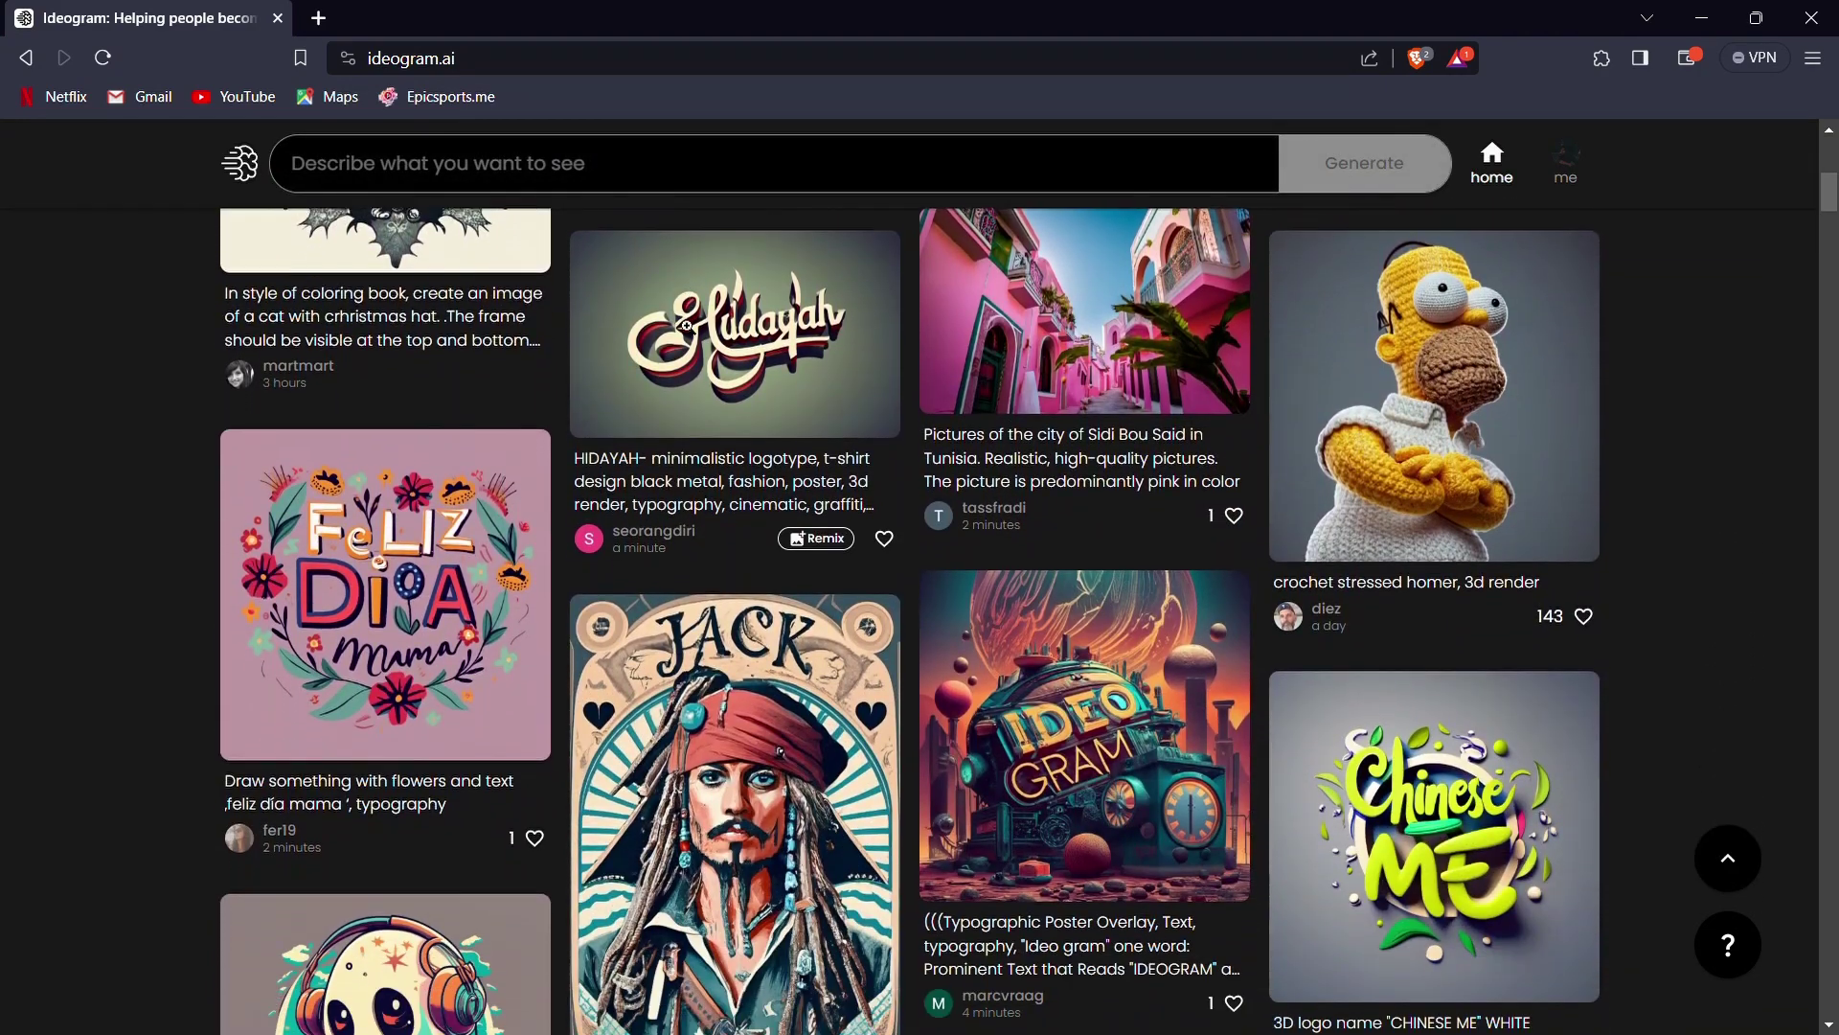
{"action": "scroll", "coordinate": [686, 325], "scroll_direction": "down", "scroll_amount": 5}
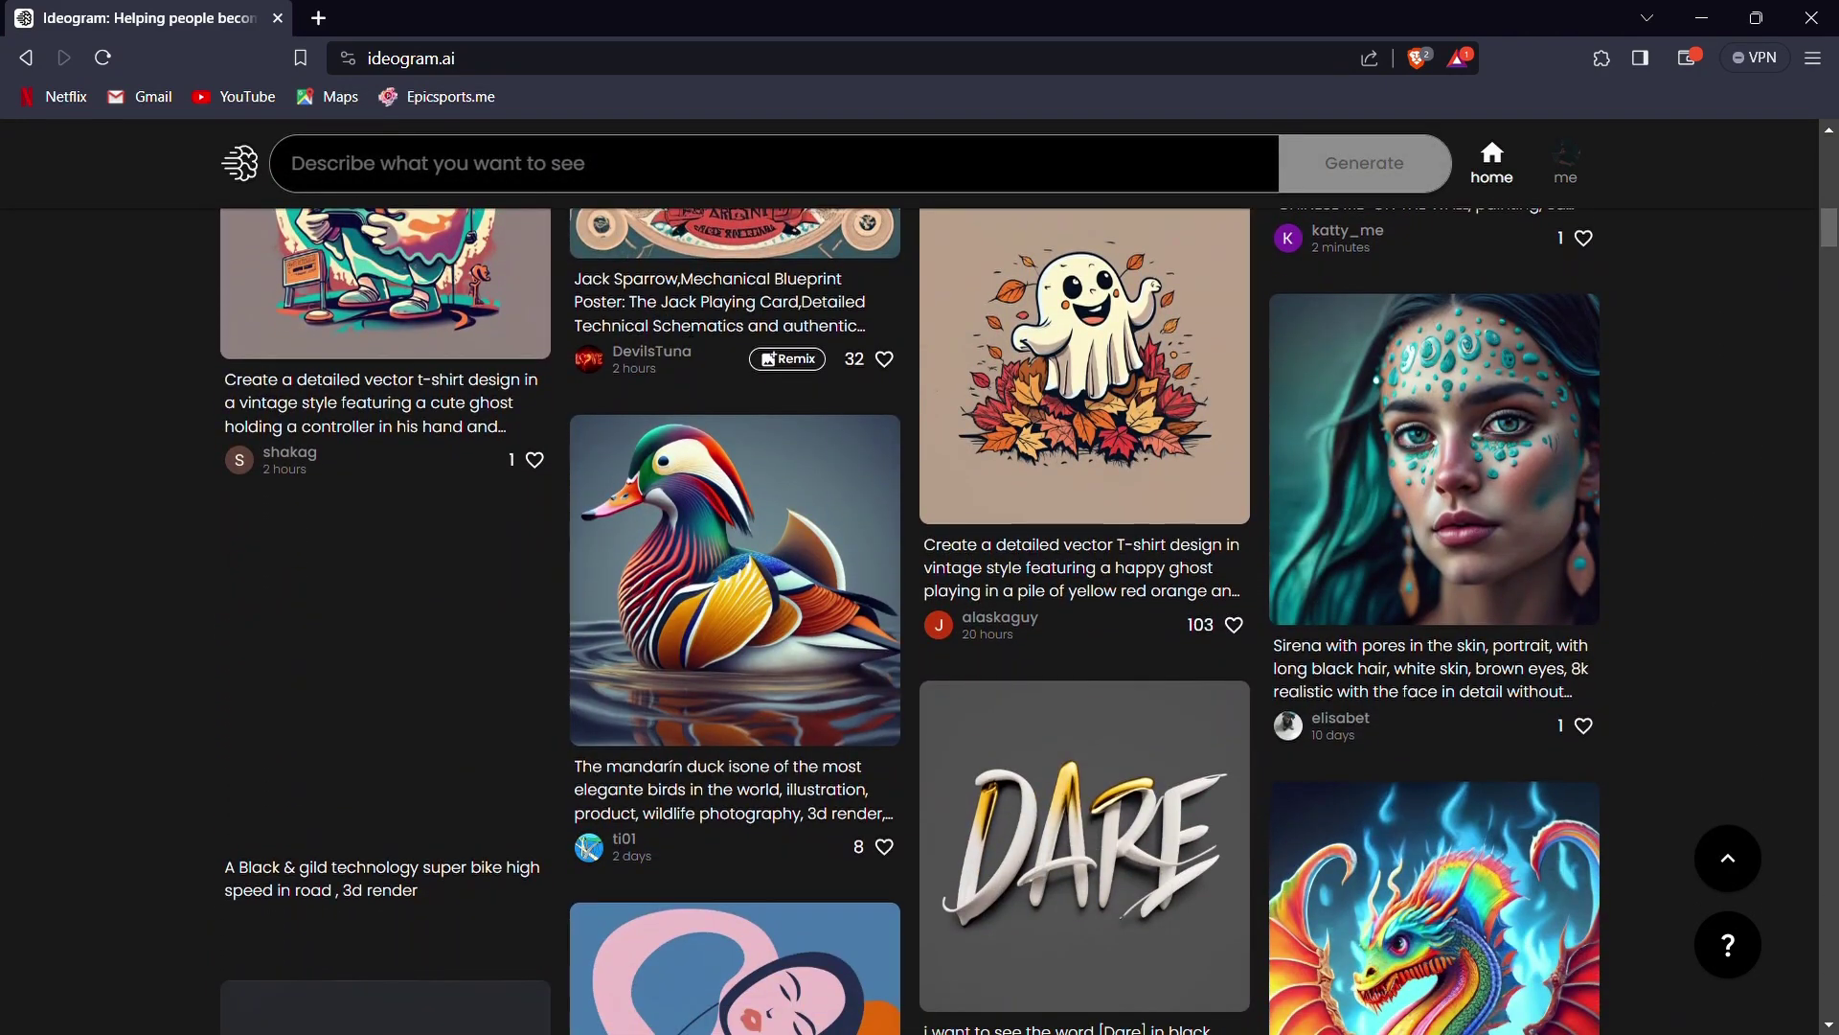
{"action": "scroll", "coordinate": [686, 325], "scroll_direction": "down", "scroll_amount": 5}
{"action": "scroll", "coordinate": [687, 326], "scroll_direction": "down", "scroll_amount": 10}
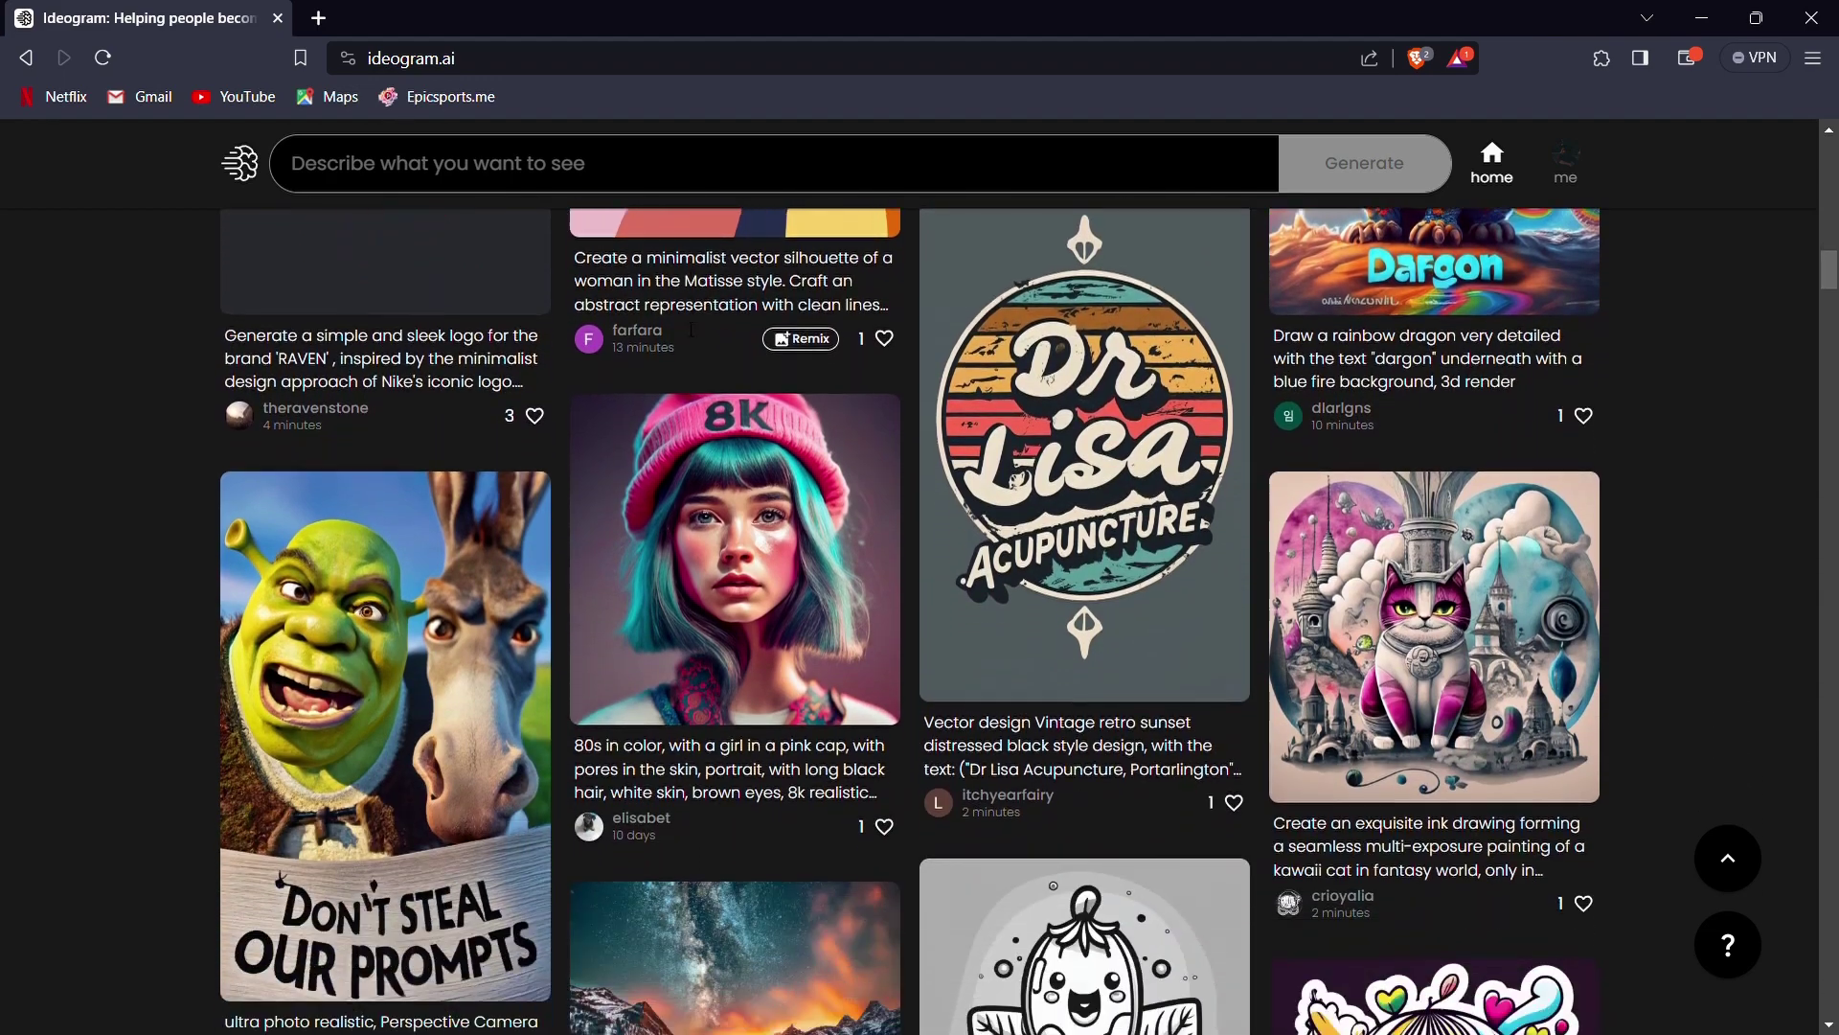
{"action": "scroll", "coordinate": [687, 325], "scroll_direction": "down", "scroll_amount": 3}
{"action": "scroll", "coordinate": [687, 325], "scroll_direction": "up", "scroll_amount": 7}
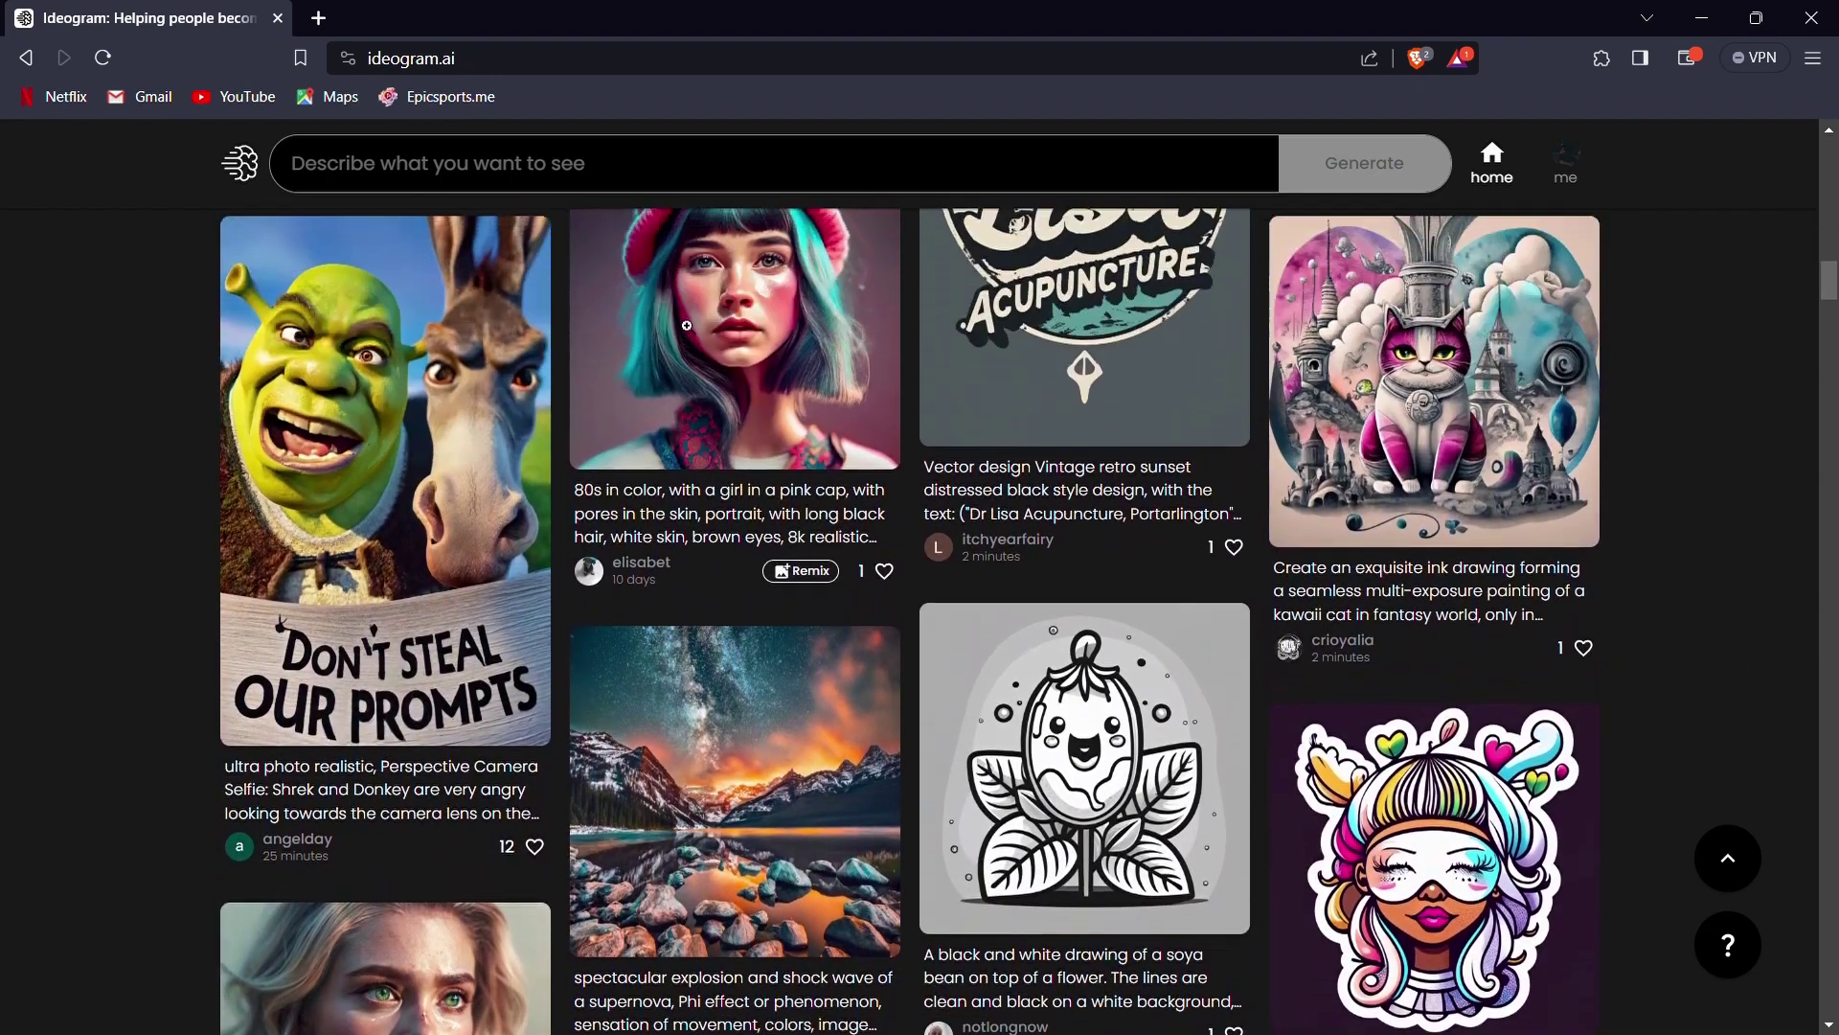
{"action": "scroll", "coordinate": [459, 776], "scroll_direction": "up", "scroll_amount": 7}
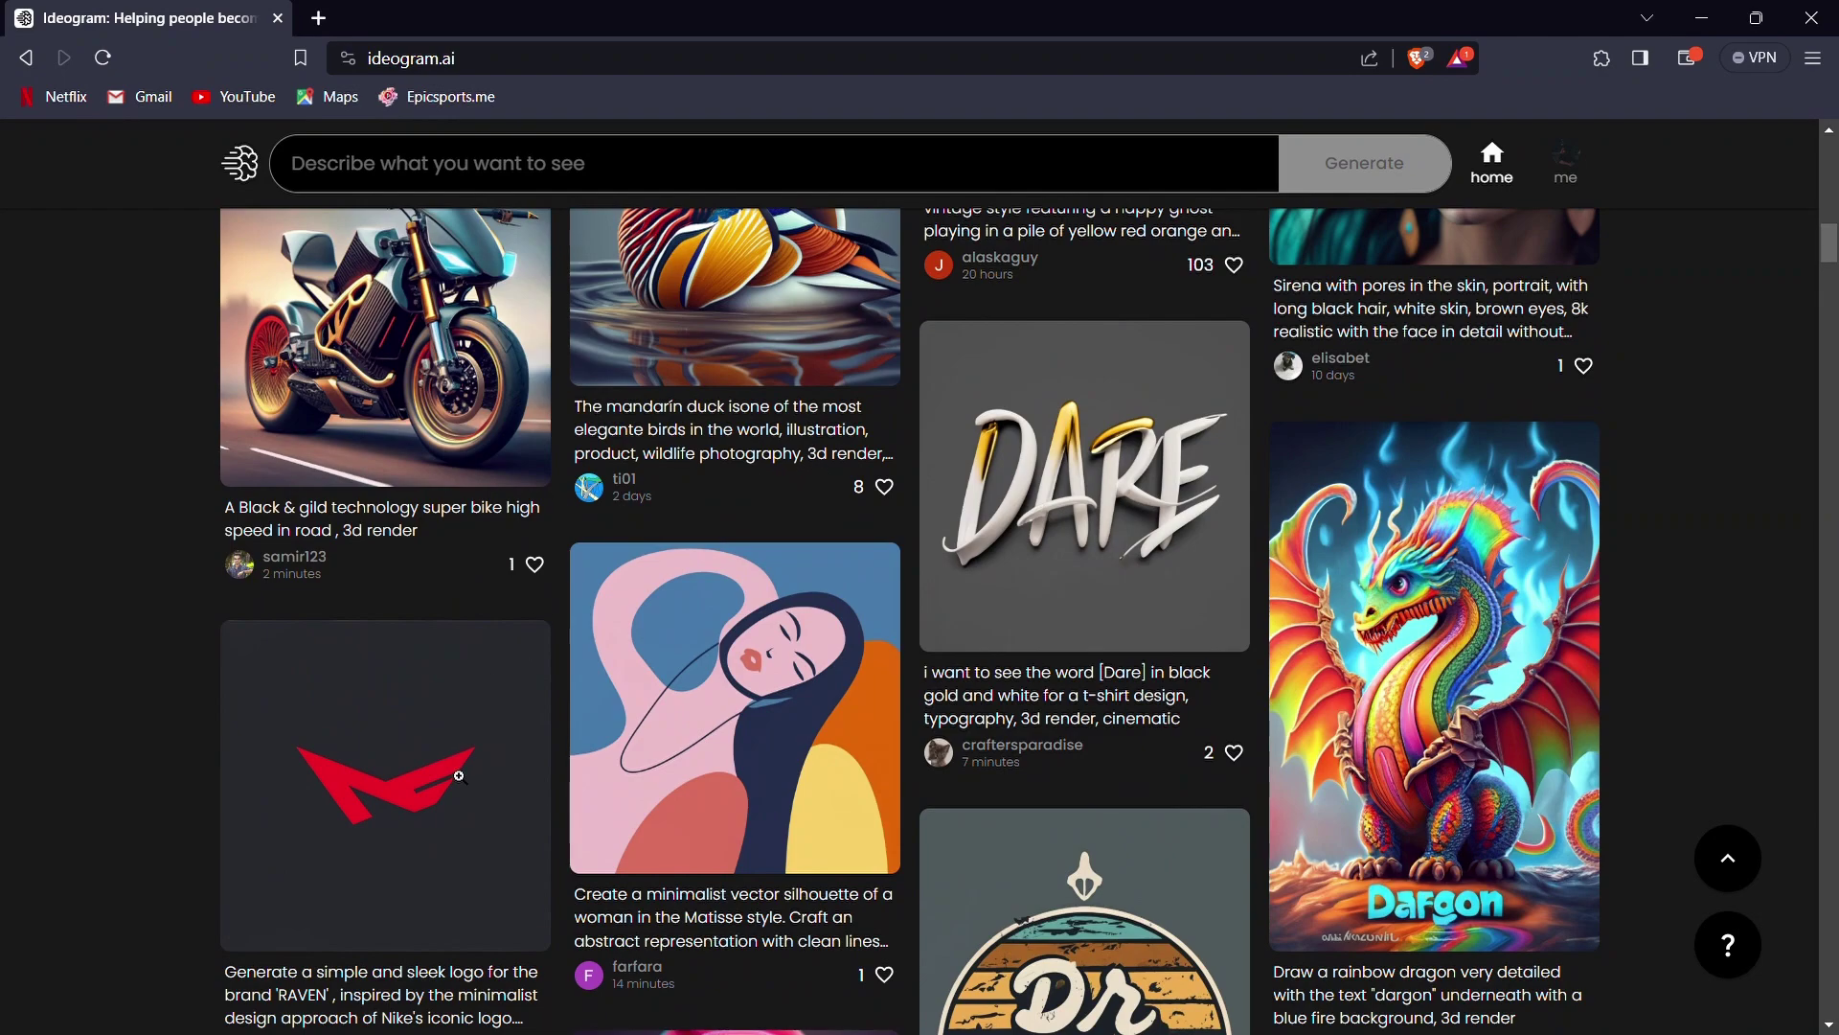
{"action": "left_click", "coordinate": [459, 776]}
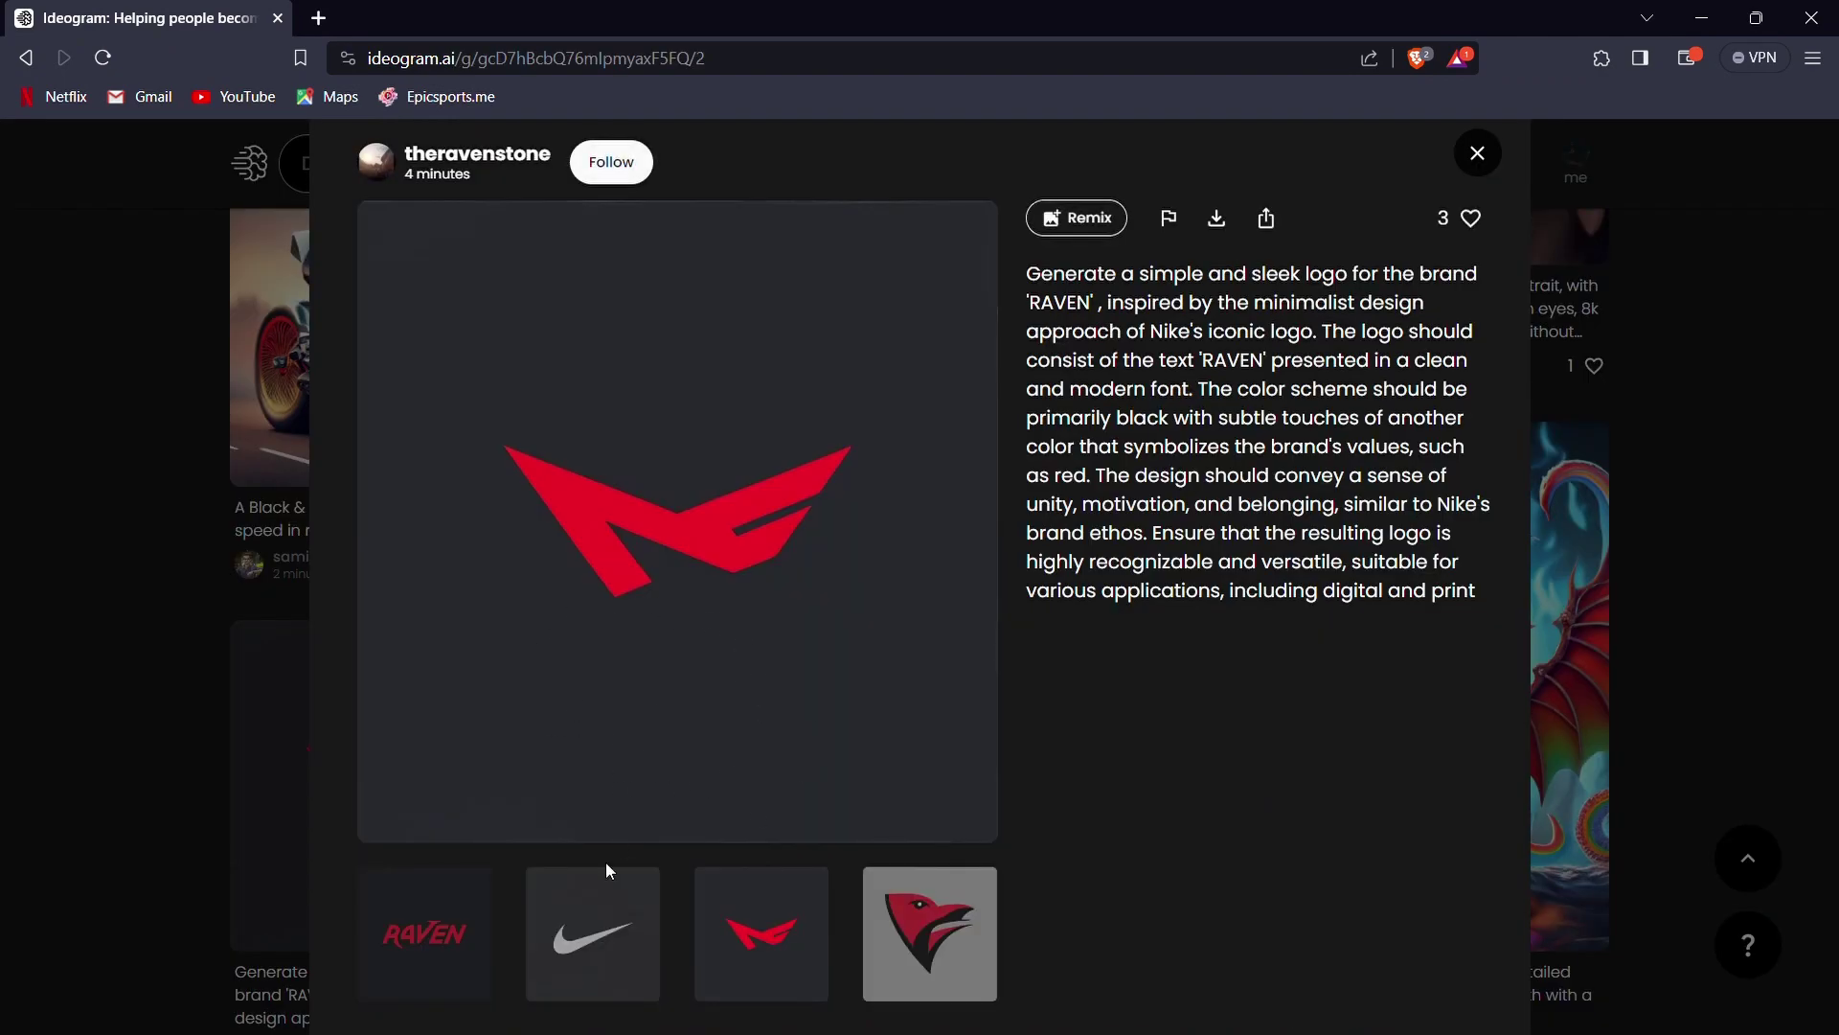
{"action": "left_click", "coordinate": [581, 963]}
{"action": "left_click", "coordinate": [746, 950]}
{"action": "left_click", "coordinate": [474, 960]}
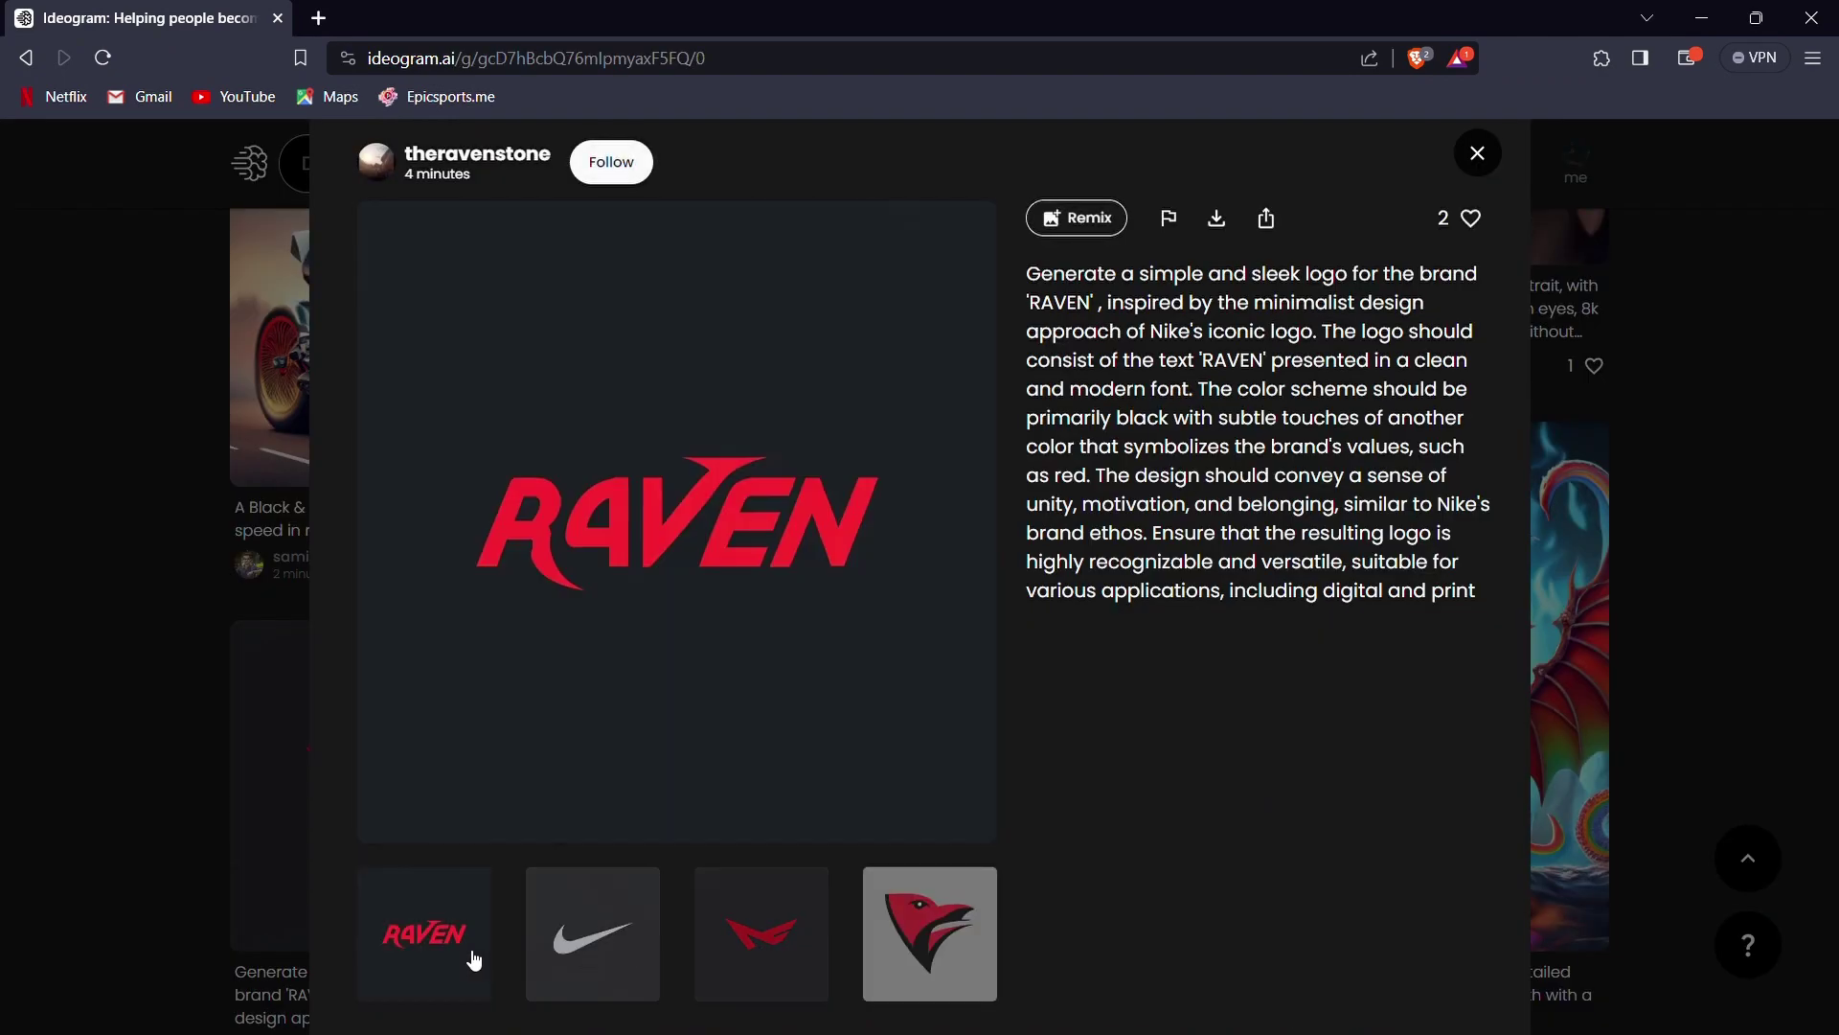
{"action": "left_click", "coordinate": [928, 938]}
{"action": "left_click", "coordinate": [216, 678]}
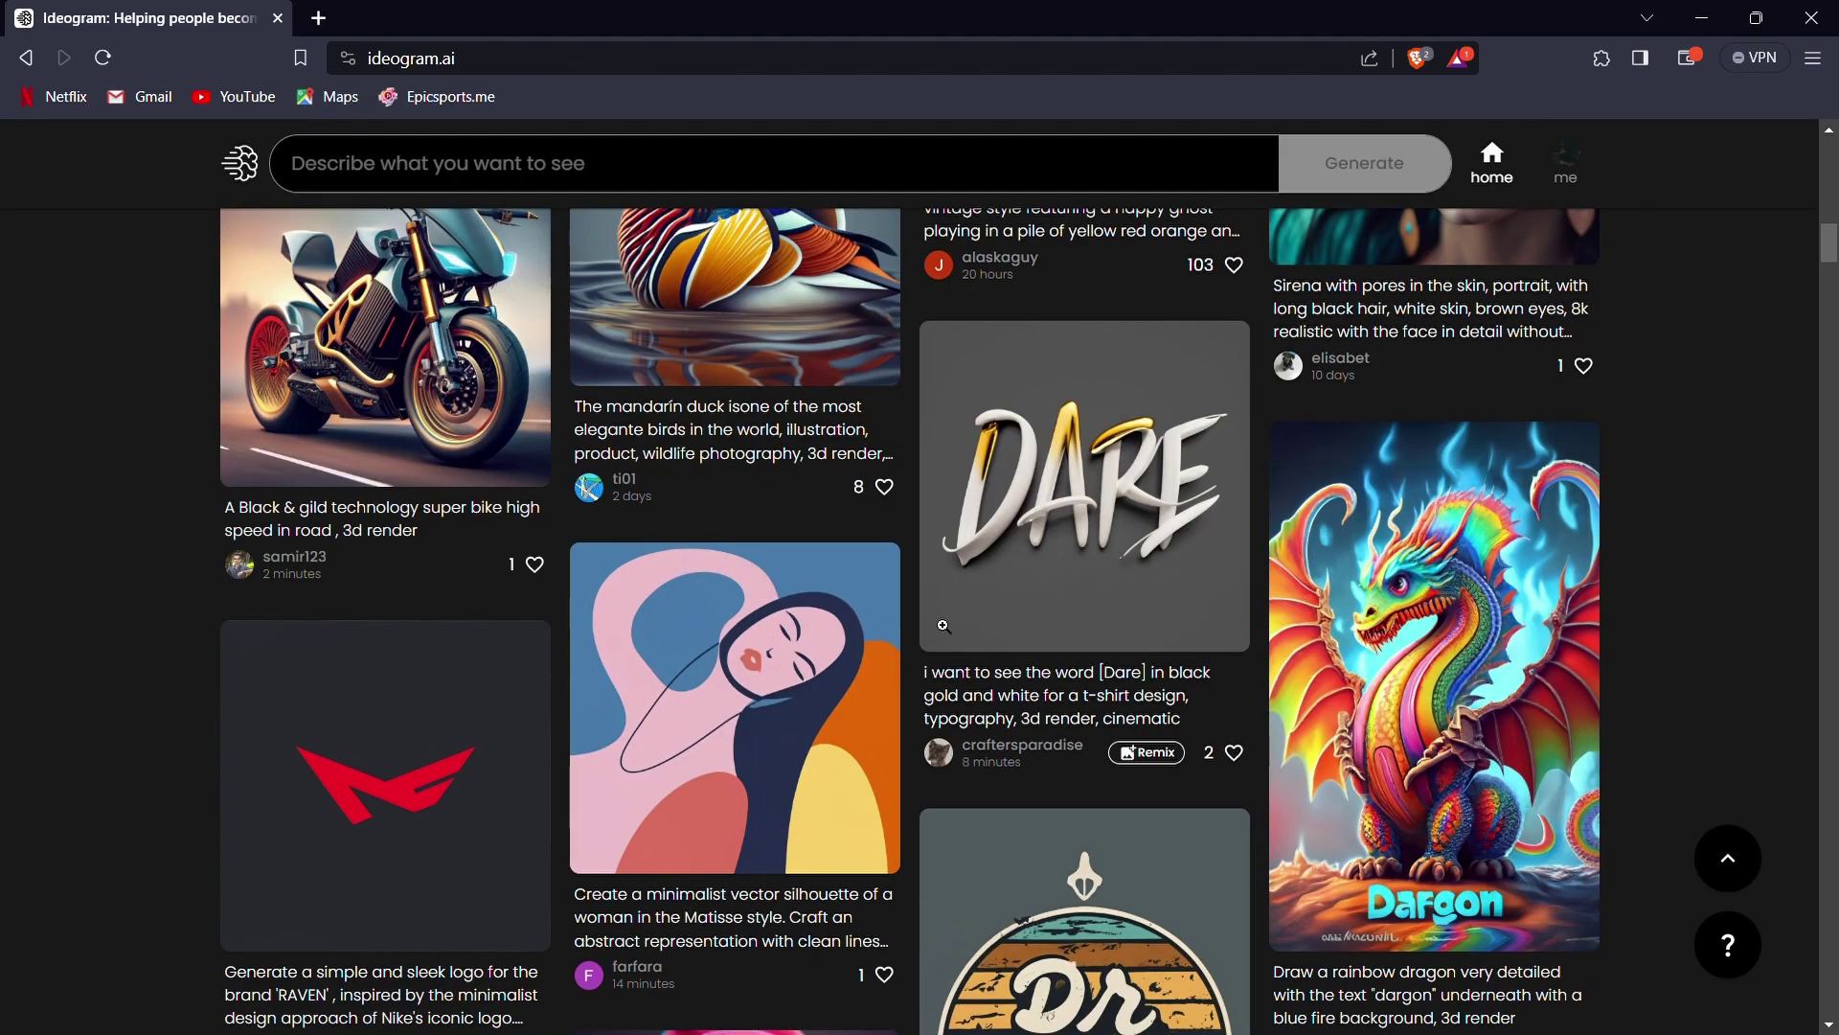
{"action": "scroll", "coordinate": [216, 679], "scroll_direction": "down", "scroll_amount": 15}
{"action": "scroll", "coordinate": [942, 624], "scroll_direction": "up", "scroll_amount": 15}
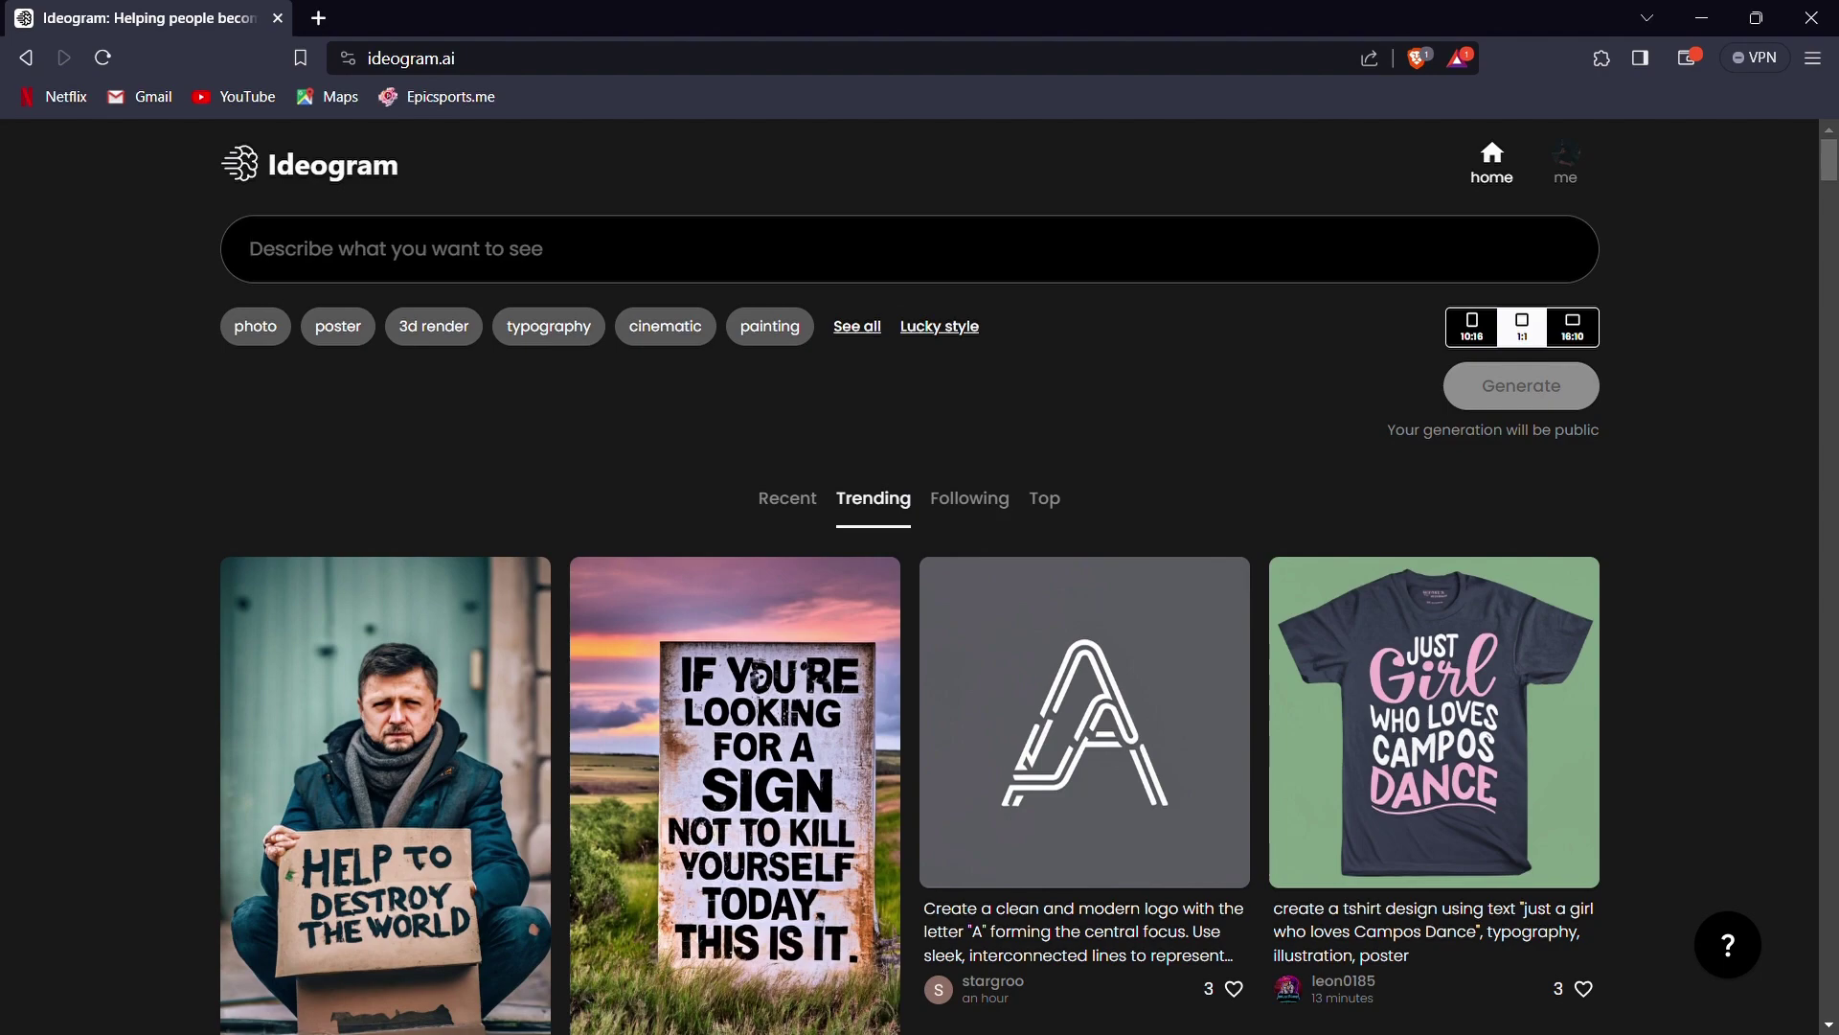
Tag the suited portrait prompt with portrait photography and cinematic styles at a 10:16 aspect ratio.
{"action": "type", "text": "AN"}
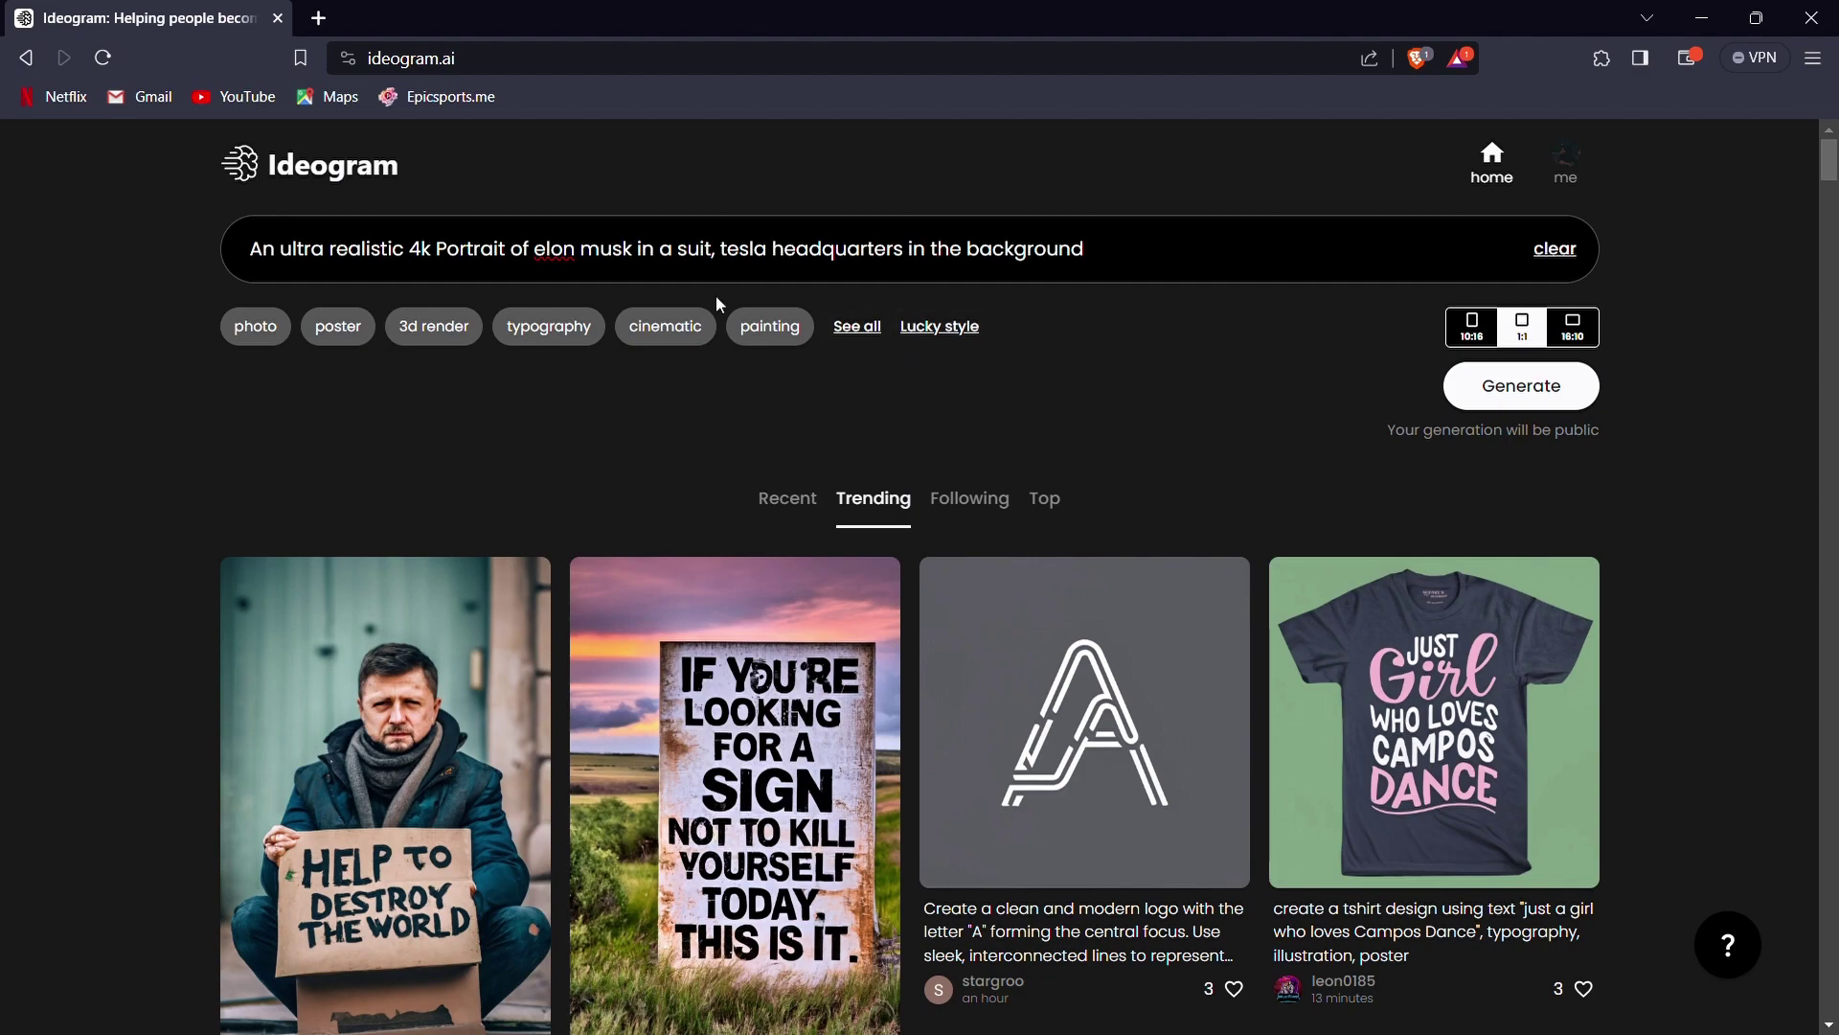
{"action": "left_click", "coordinate": [860, 328]}
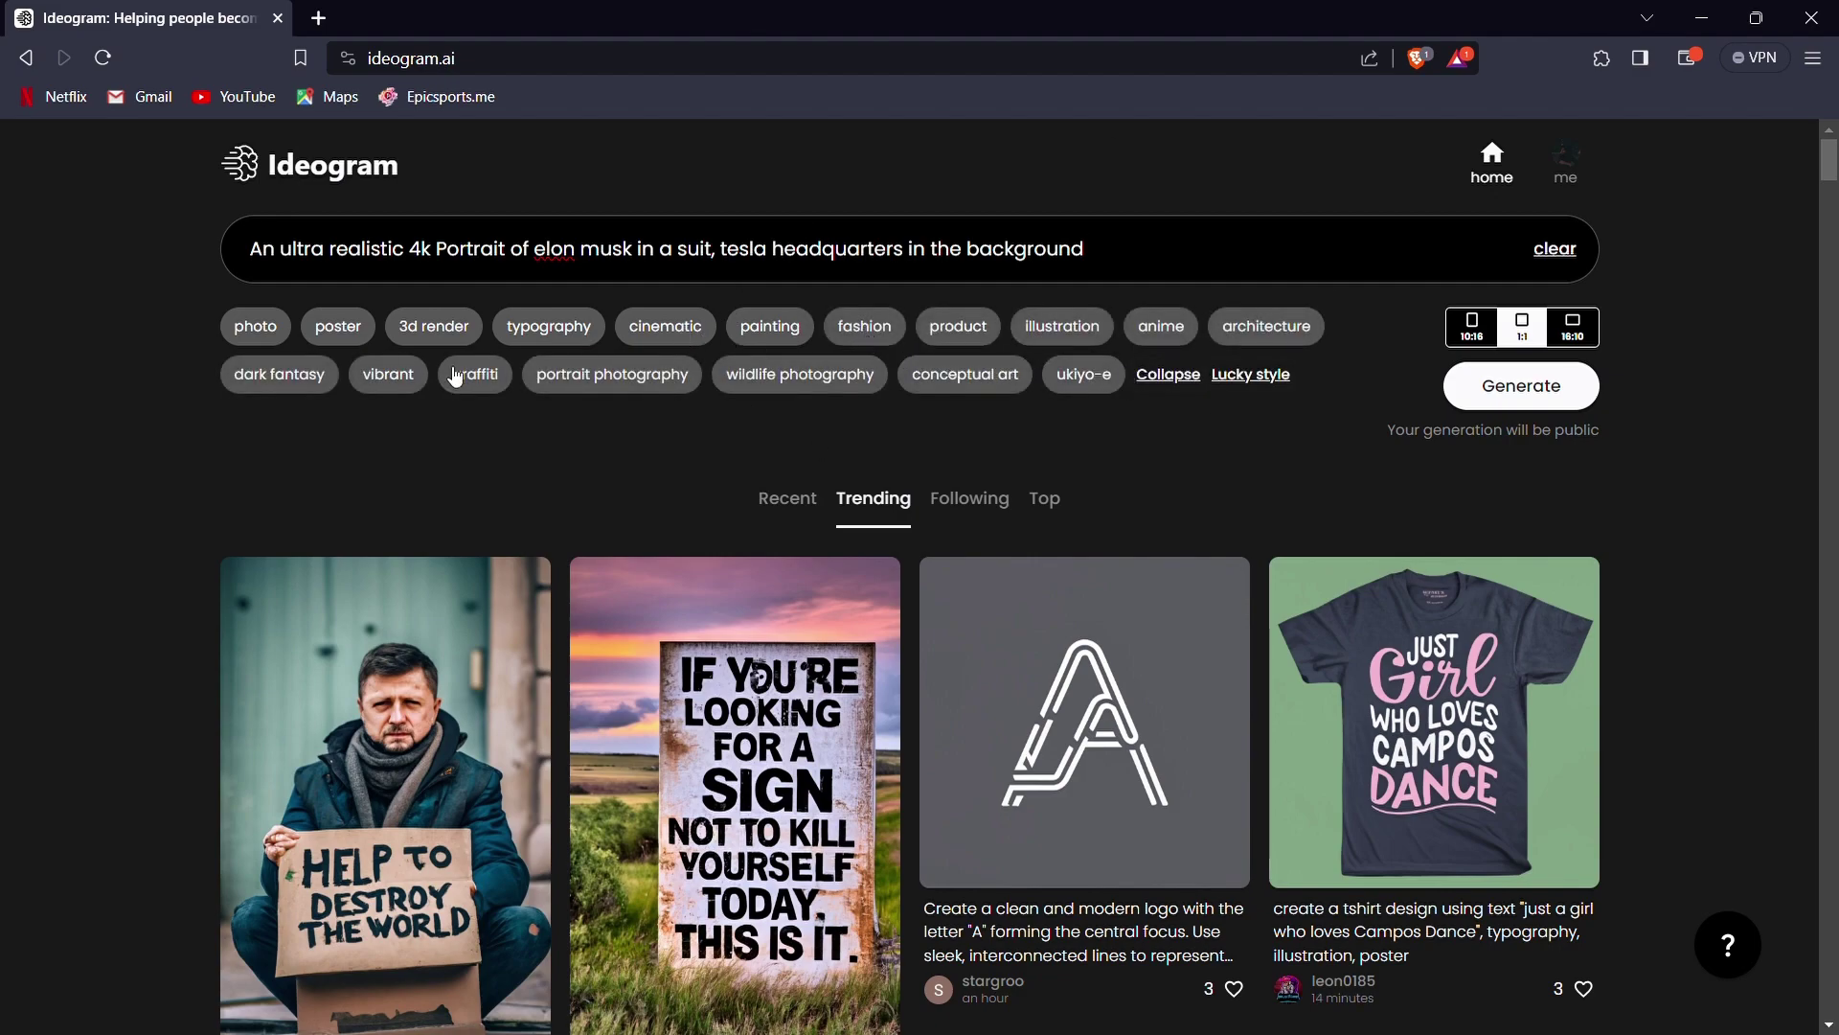
{"action": "left_click", "coordinate": [637, 386]}
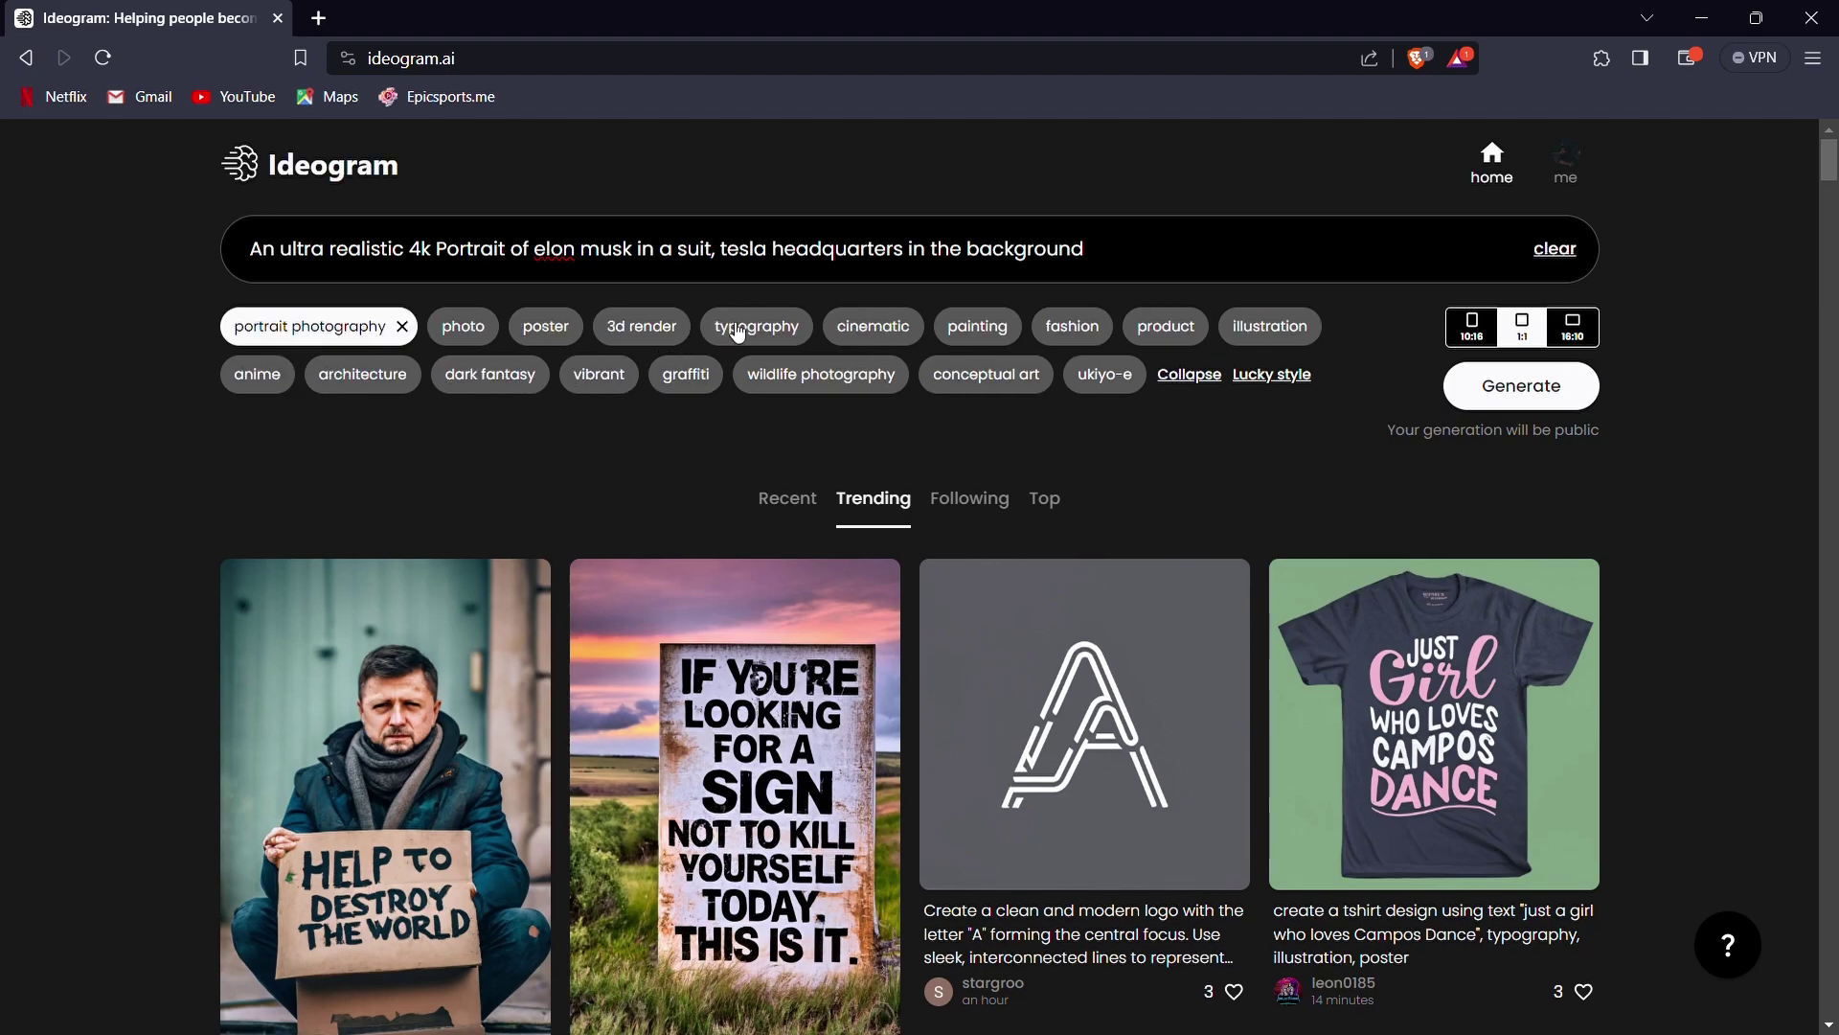
{"action": "left_click", "coordinate": [910, 331]}
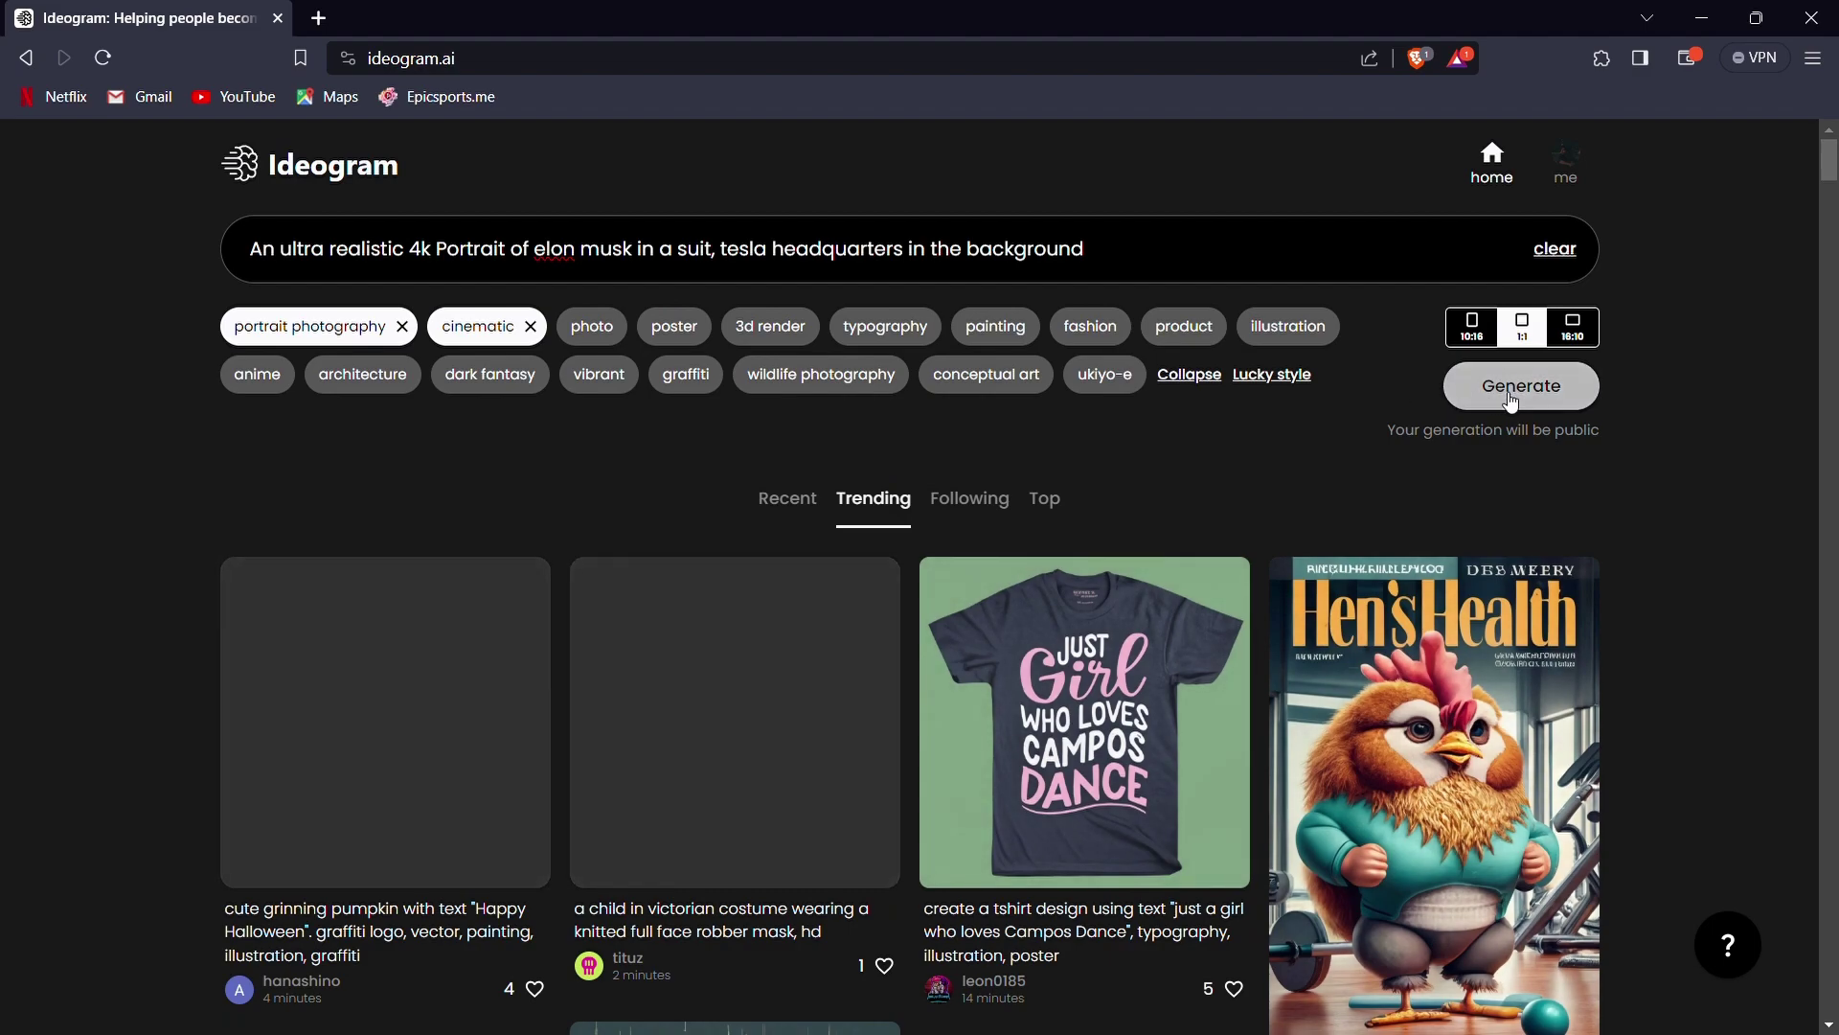
{"action": "left_click", "coordinate": [1474, 333]}
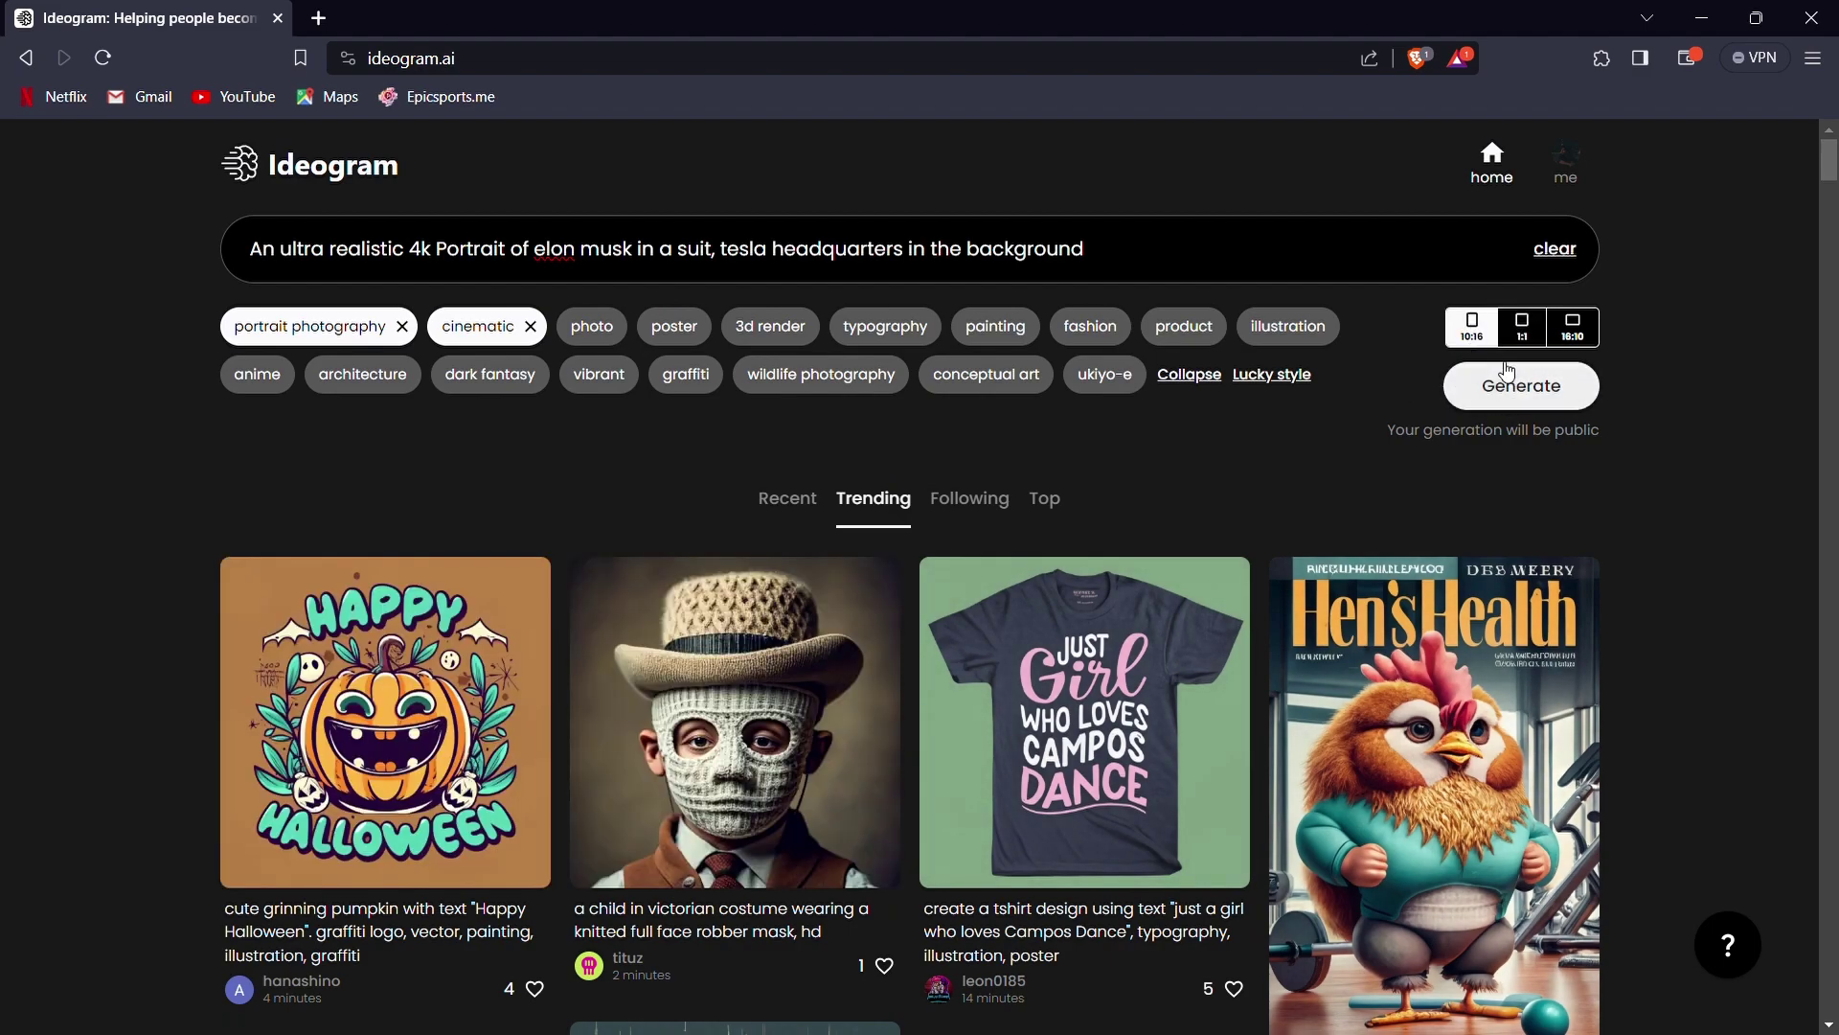
Generate four tall cinematic portraits of the suited man near glass buildings.
{"action": "left_click", "coordinate": [1539, 396]}
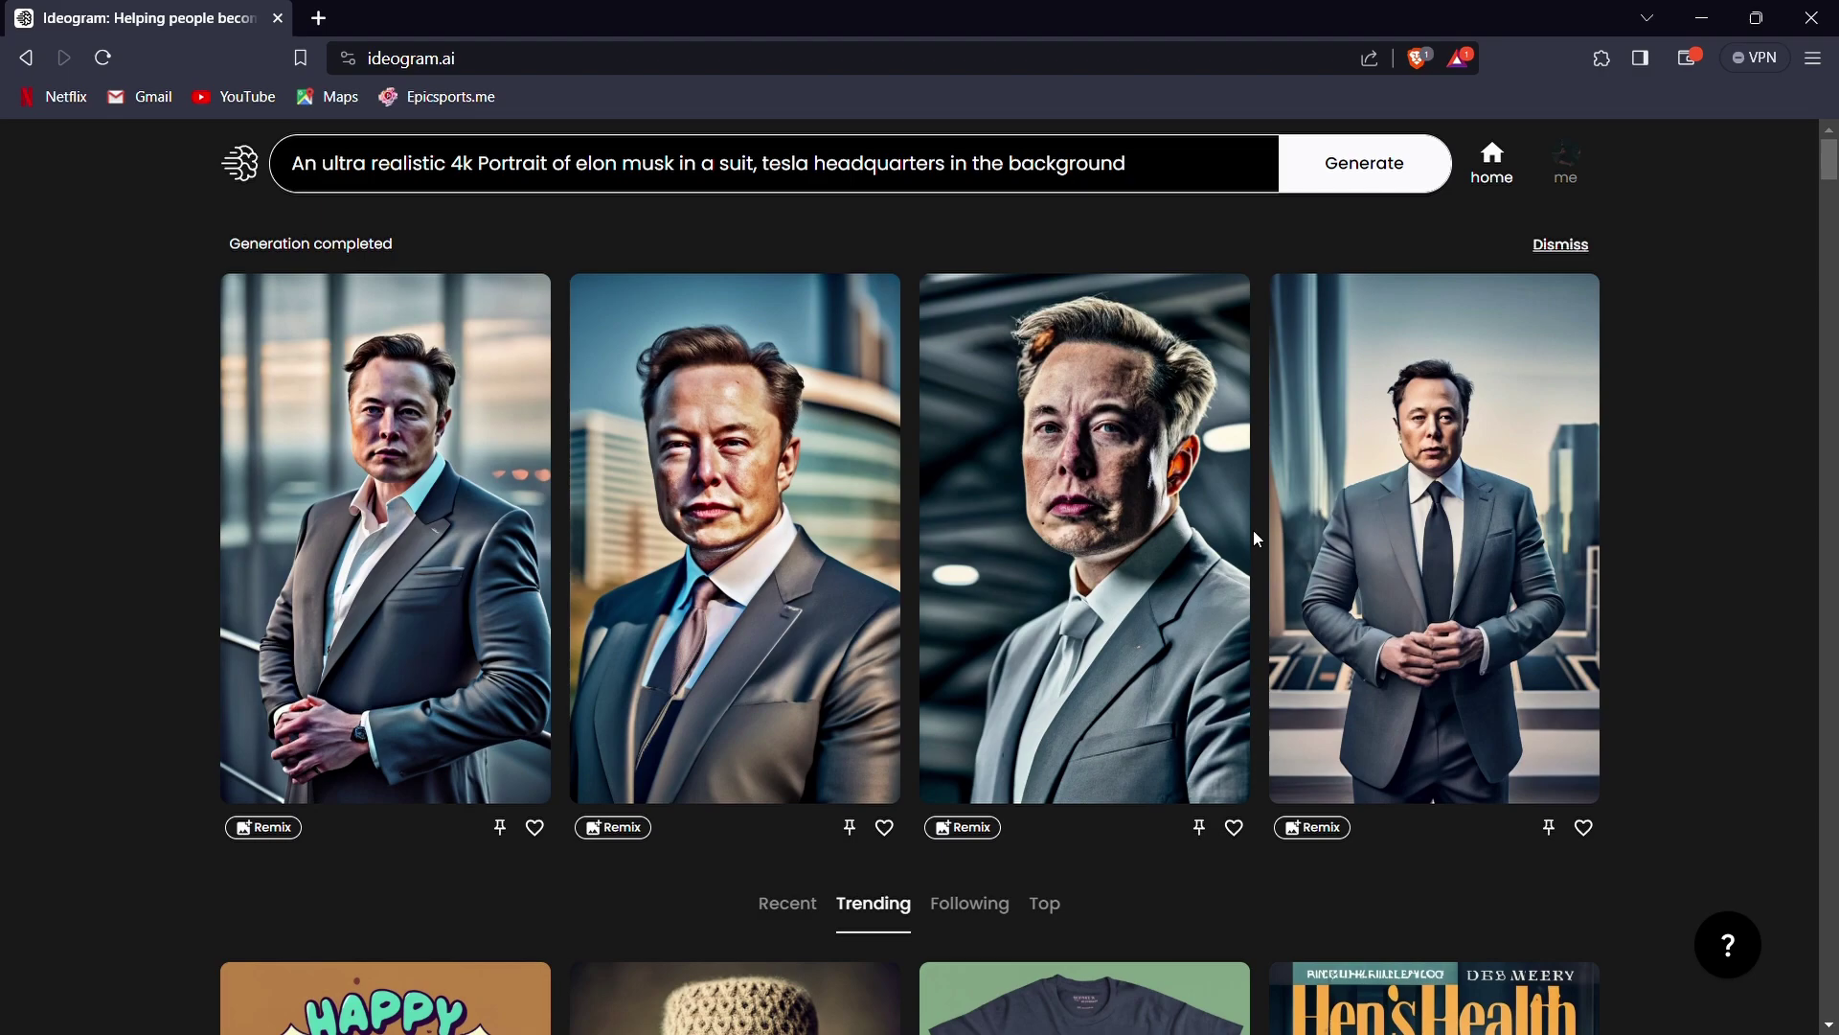
View each of the four suited-man portraits full size, then close the viewer.
{"action": "left_click", "coordinate": [472, 451]}
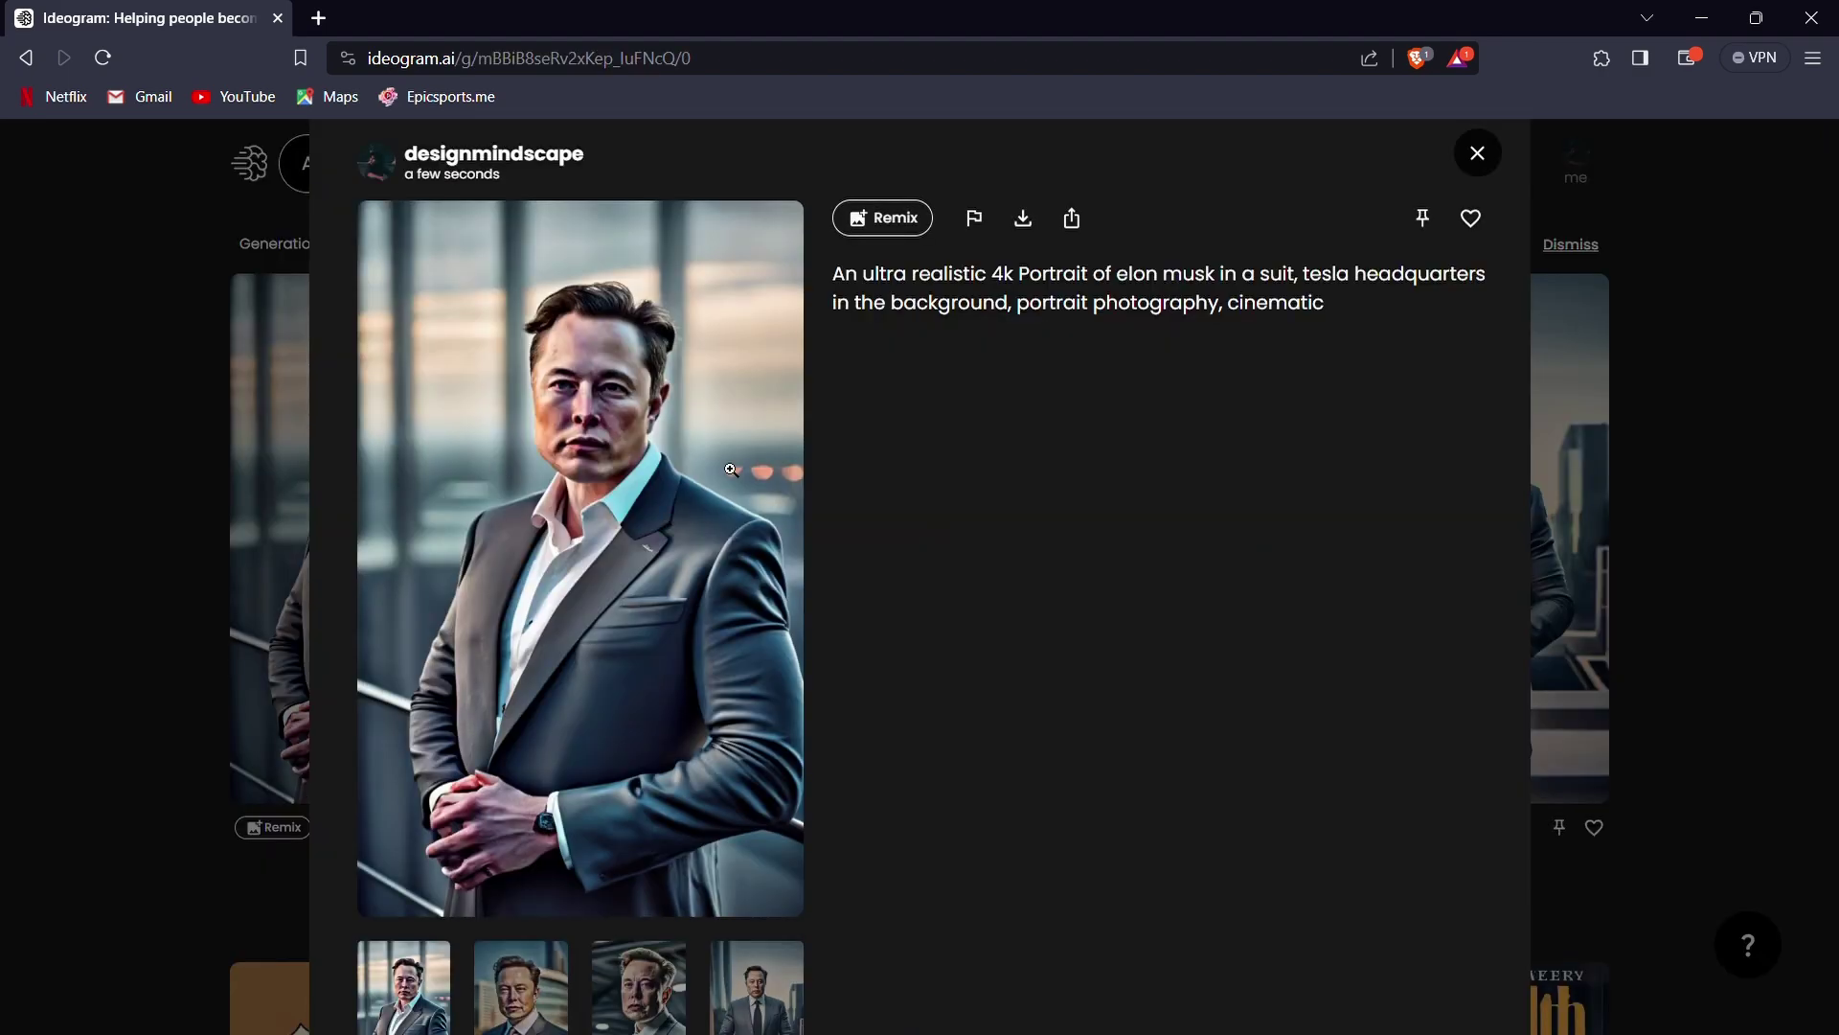
{"action": "left_click", "coordinate": [545, 1003]}
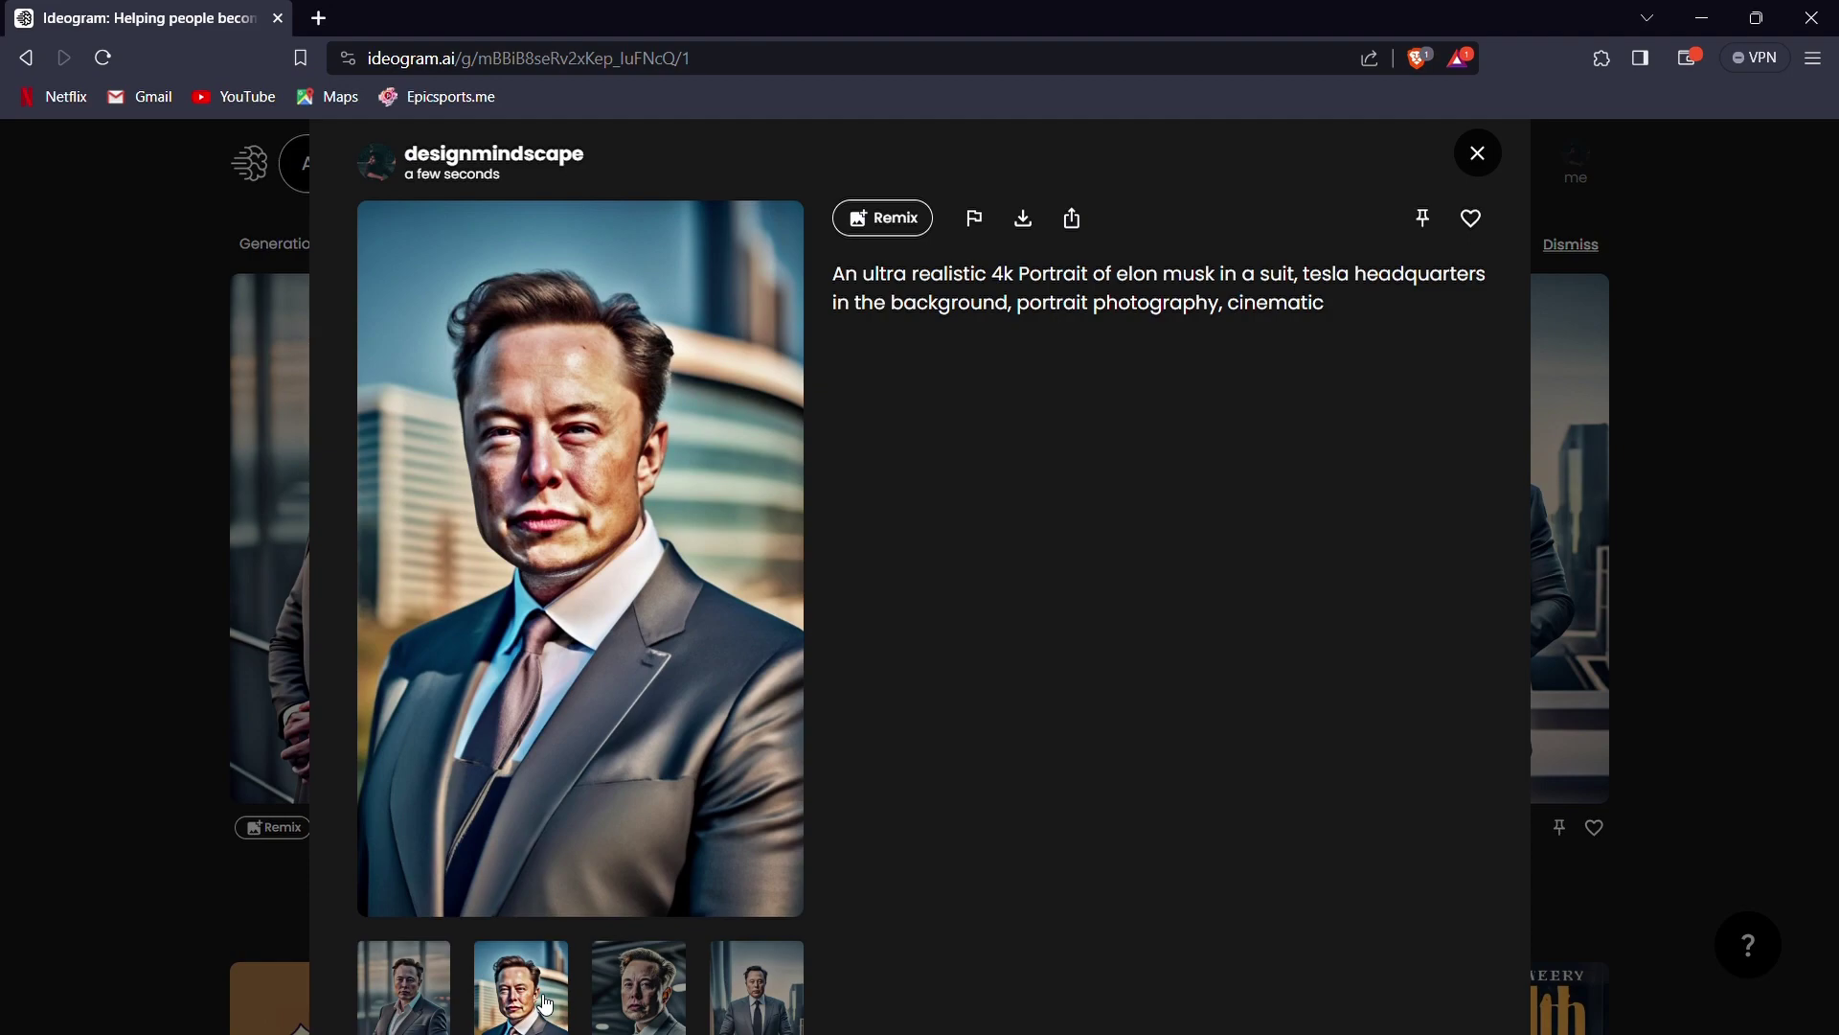
{"action": "left_click", "coordinate": [628, 1001]}
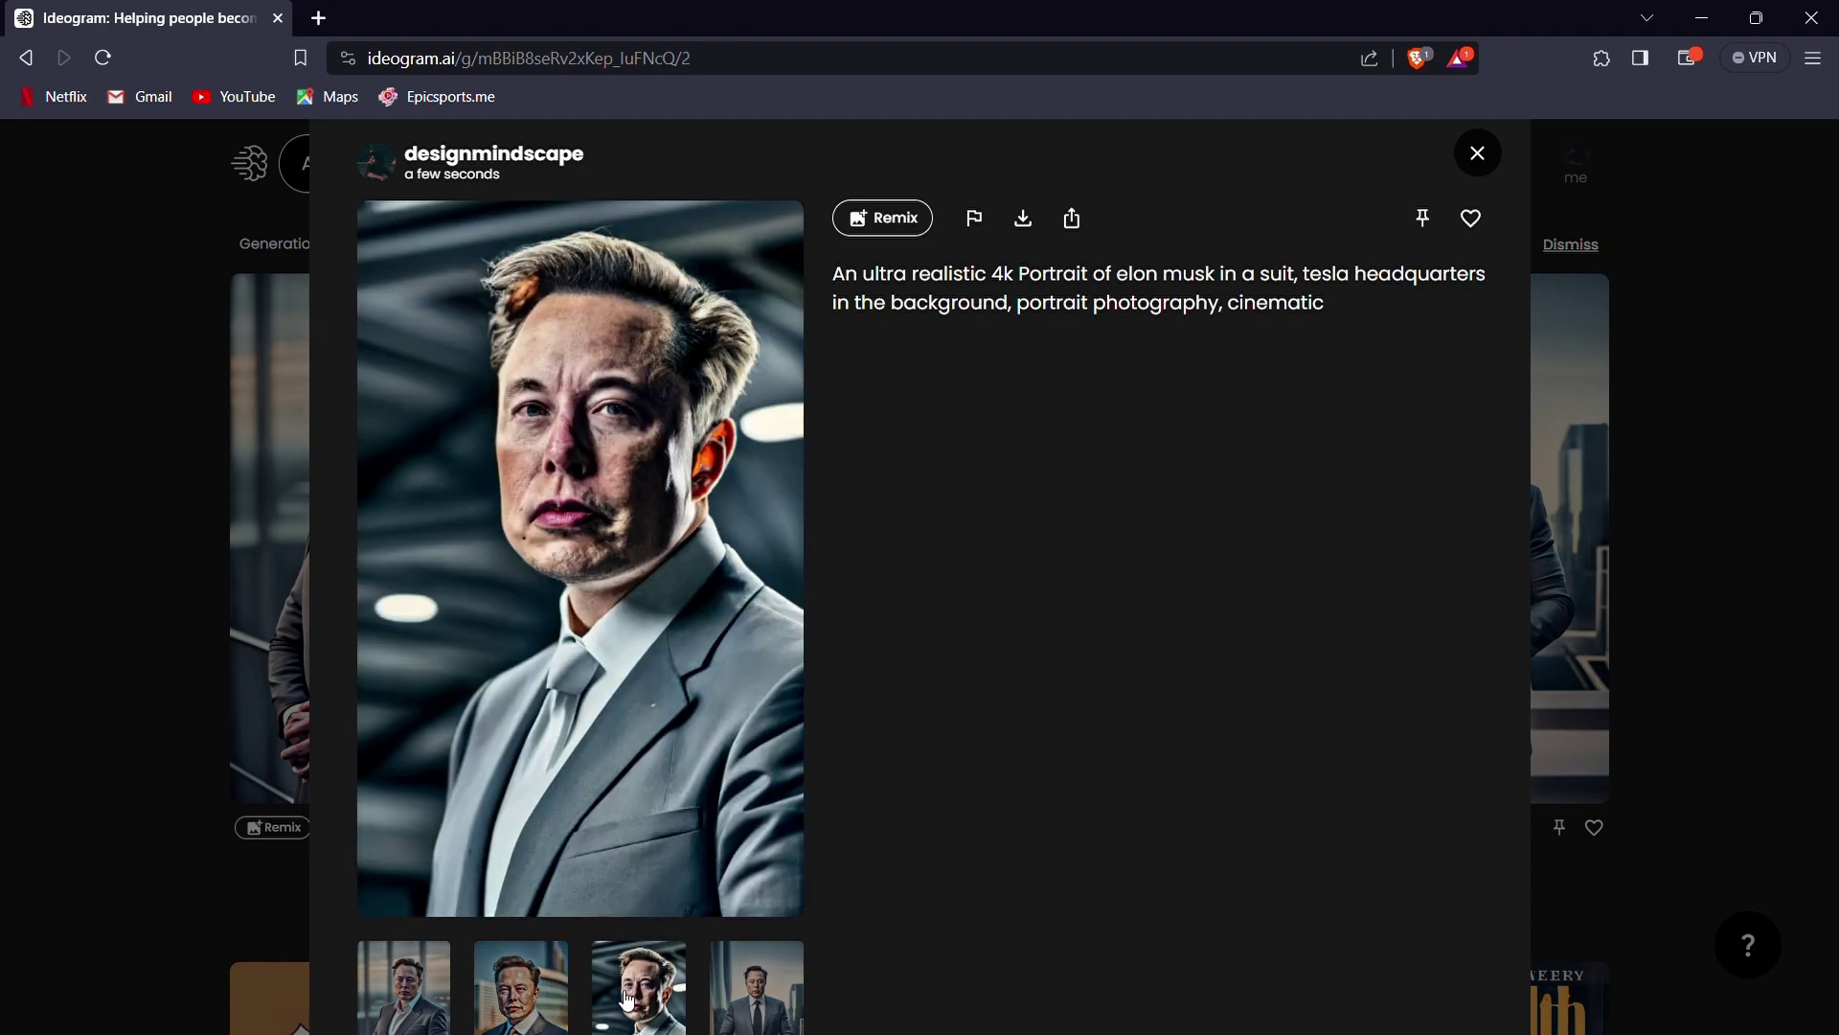
{"action": "left_click", "coordinate": [759, 992]}
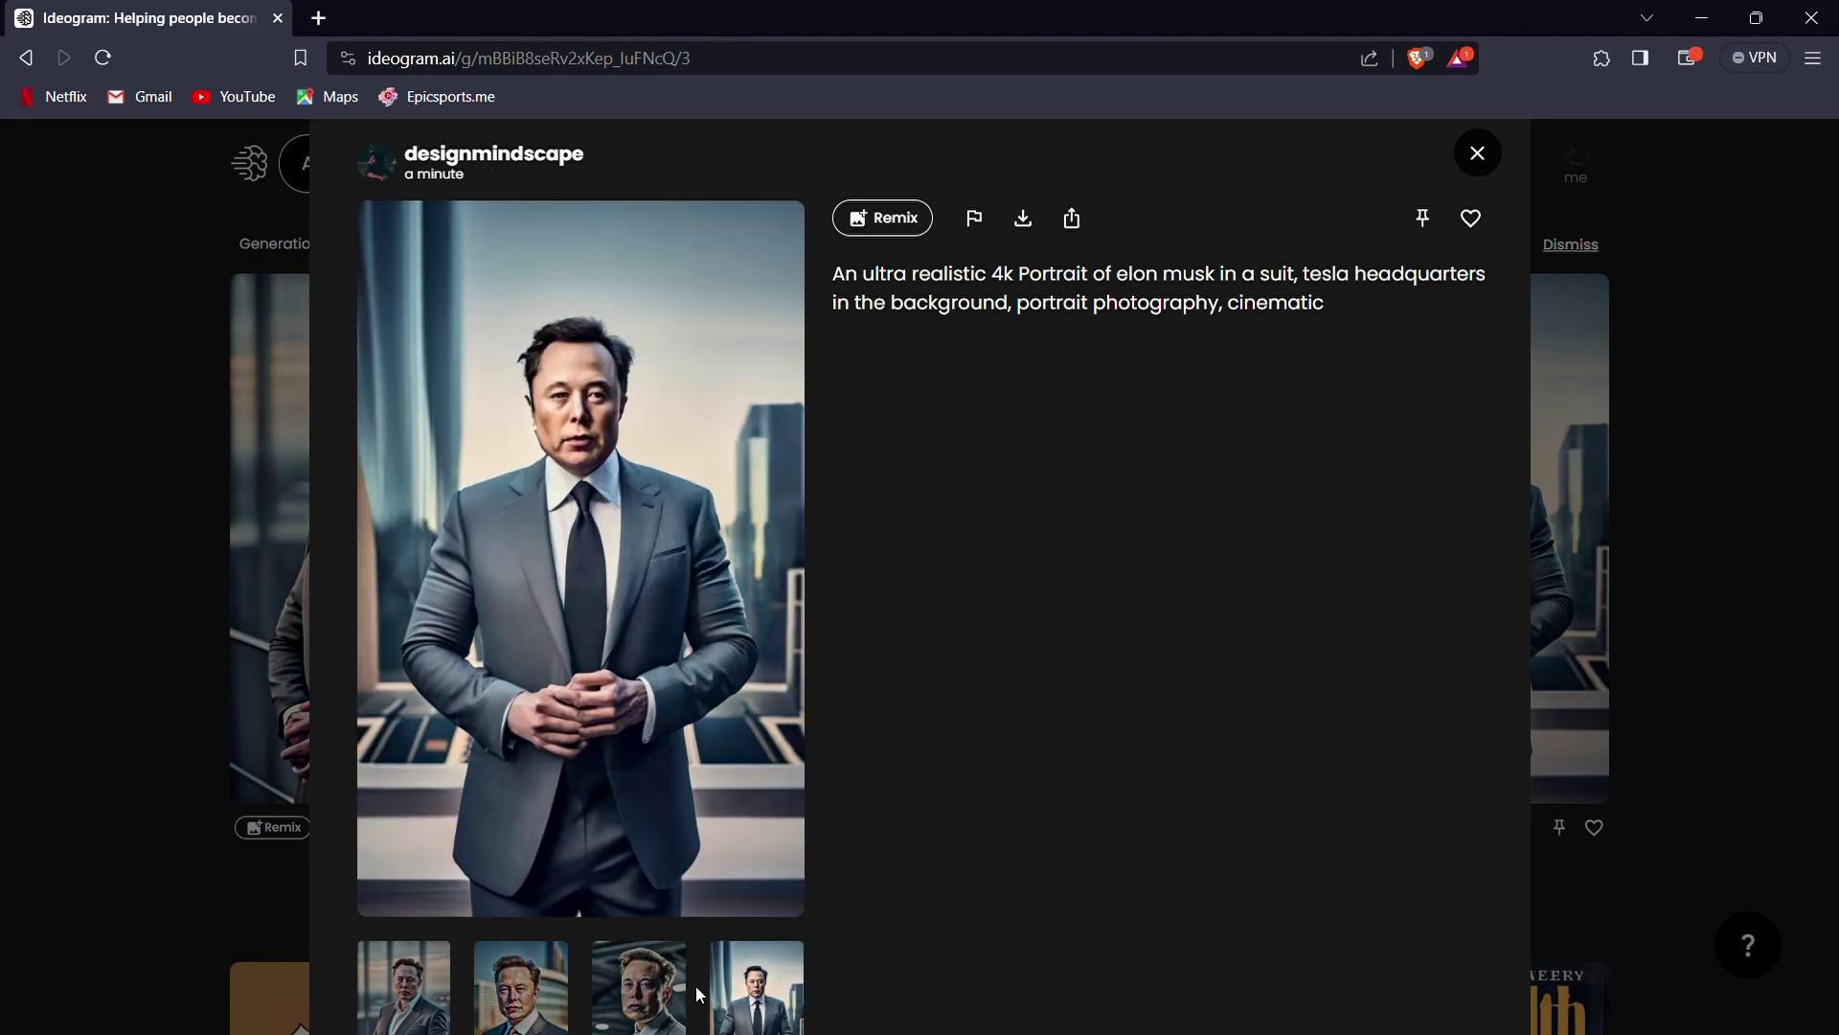
{"action": "key", "text": "Escape"}
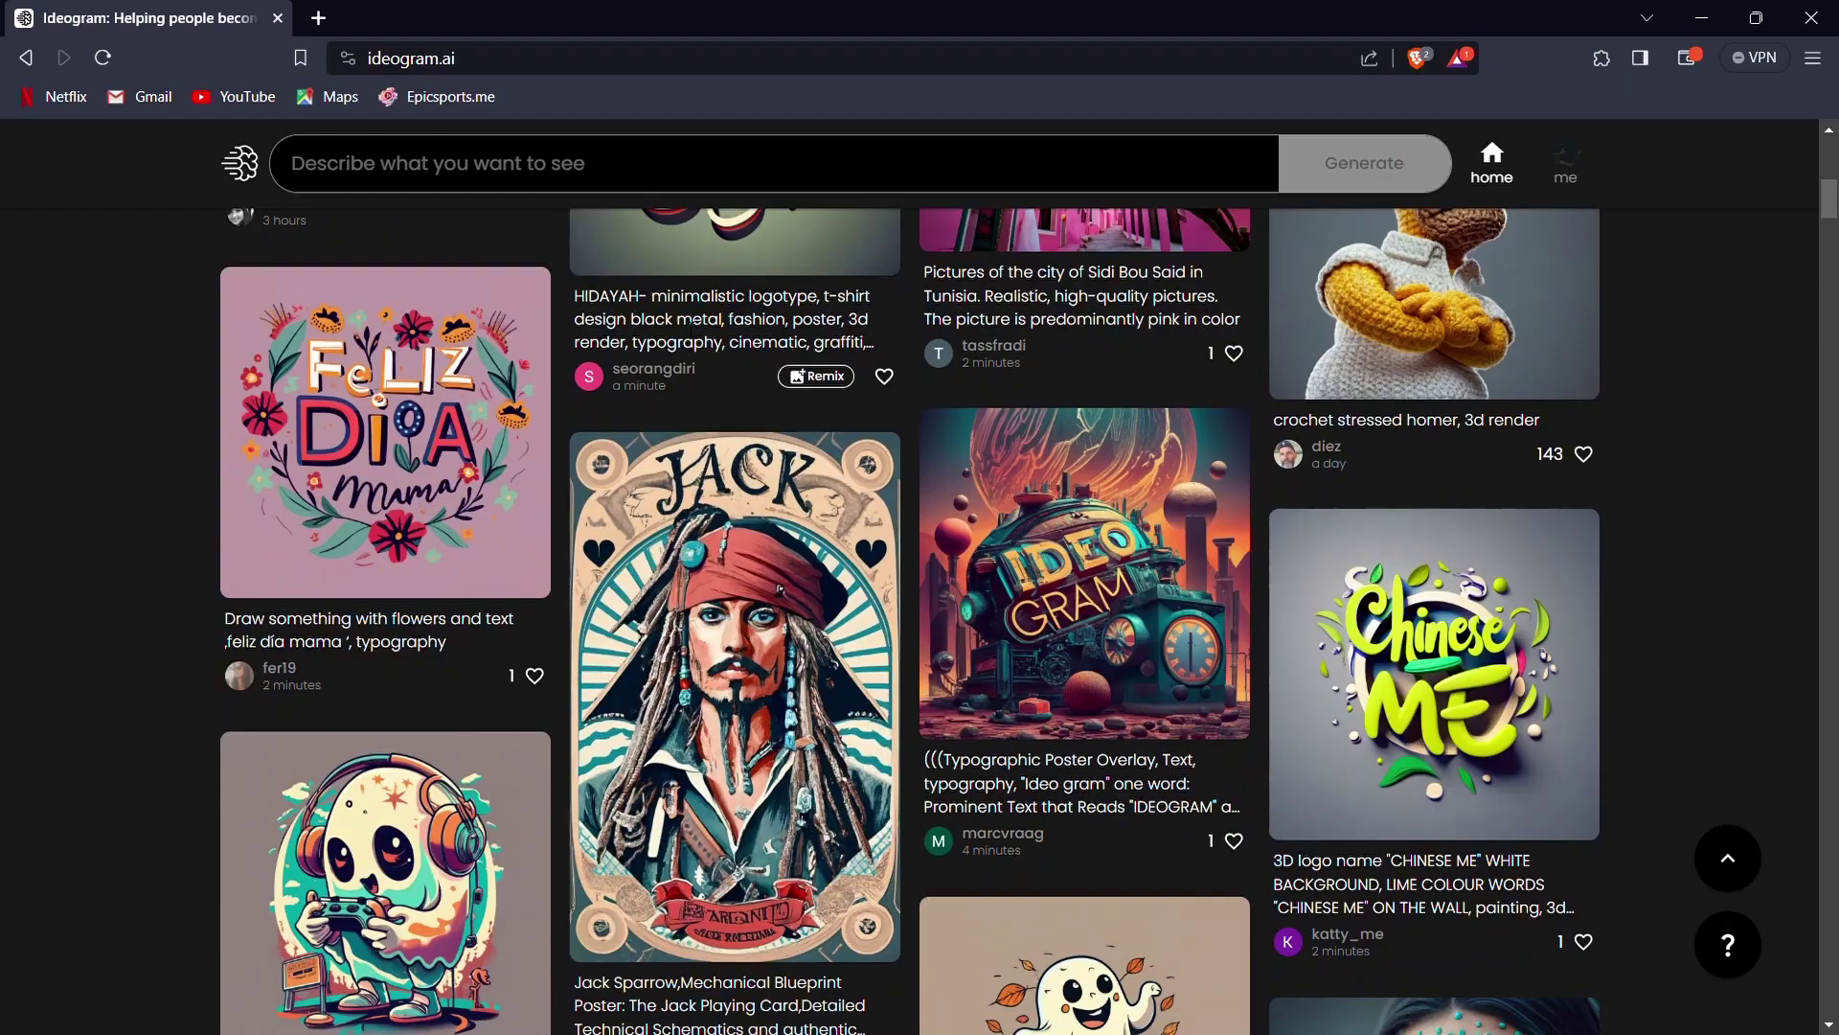
{"action": "scroll", "coordinate": [688, 327], "scroll_direction": "down", "scroll_amount": 5}
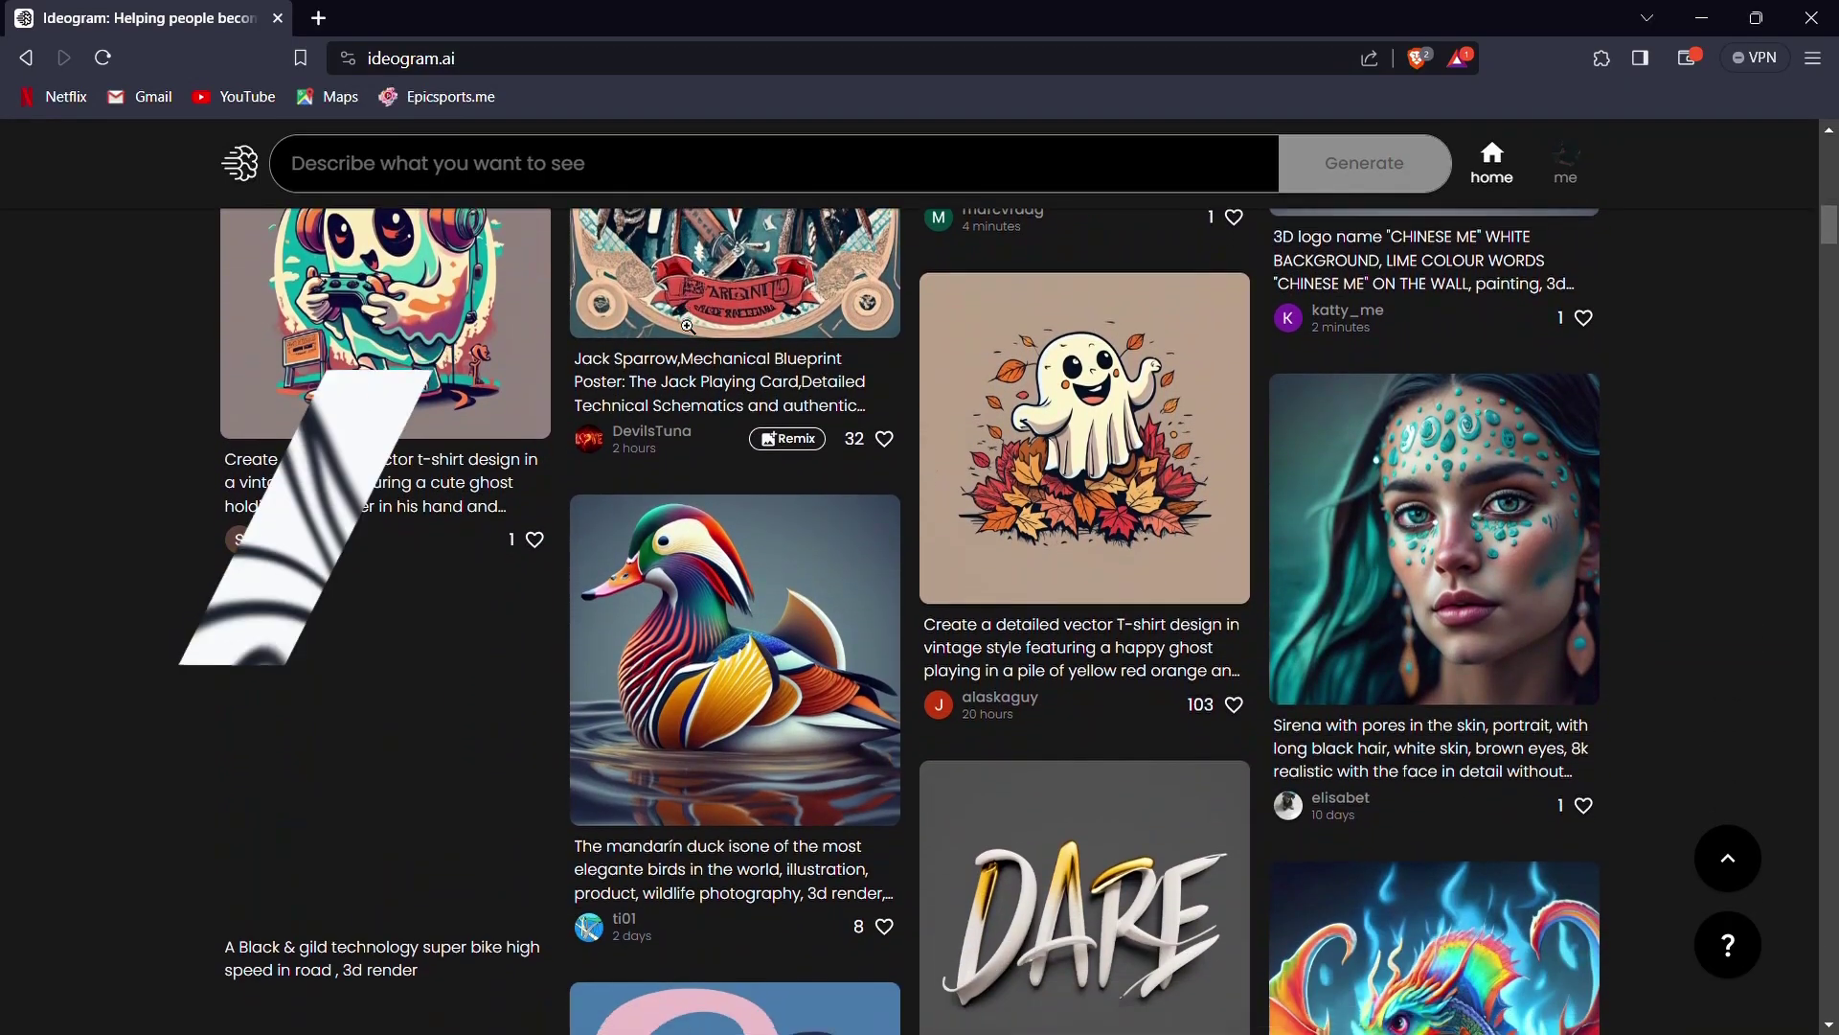
{"action": "scroll", "coordinate": [688, 327], "scroll_direction": "down", "scroll_amount": 1}
{"action": "scroll", "coordinate": [688, 326], "scroll_direction": "down", "scroll_amount": 3}
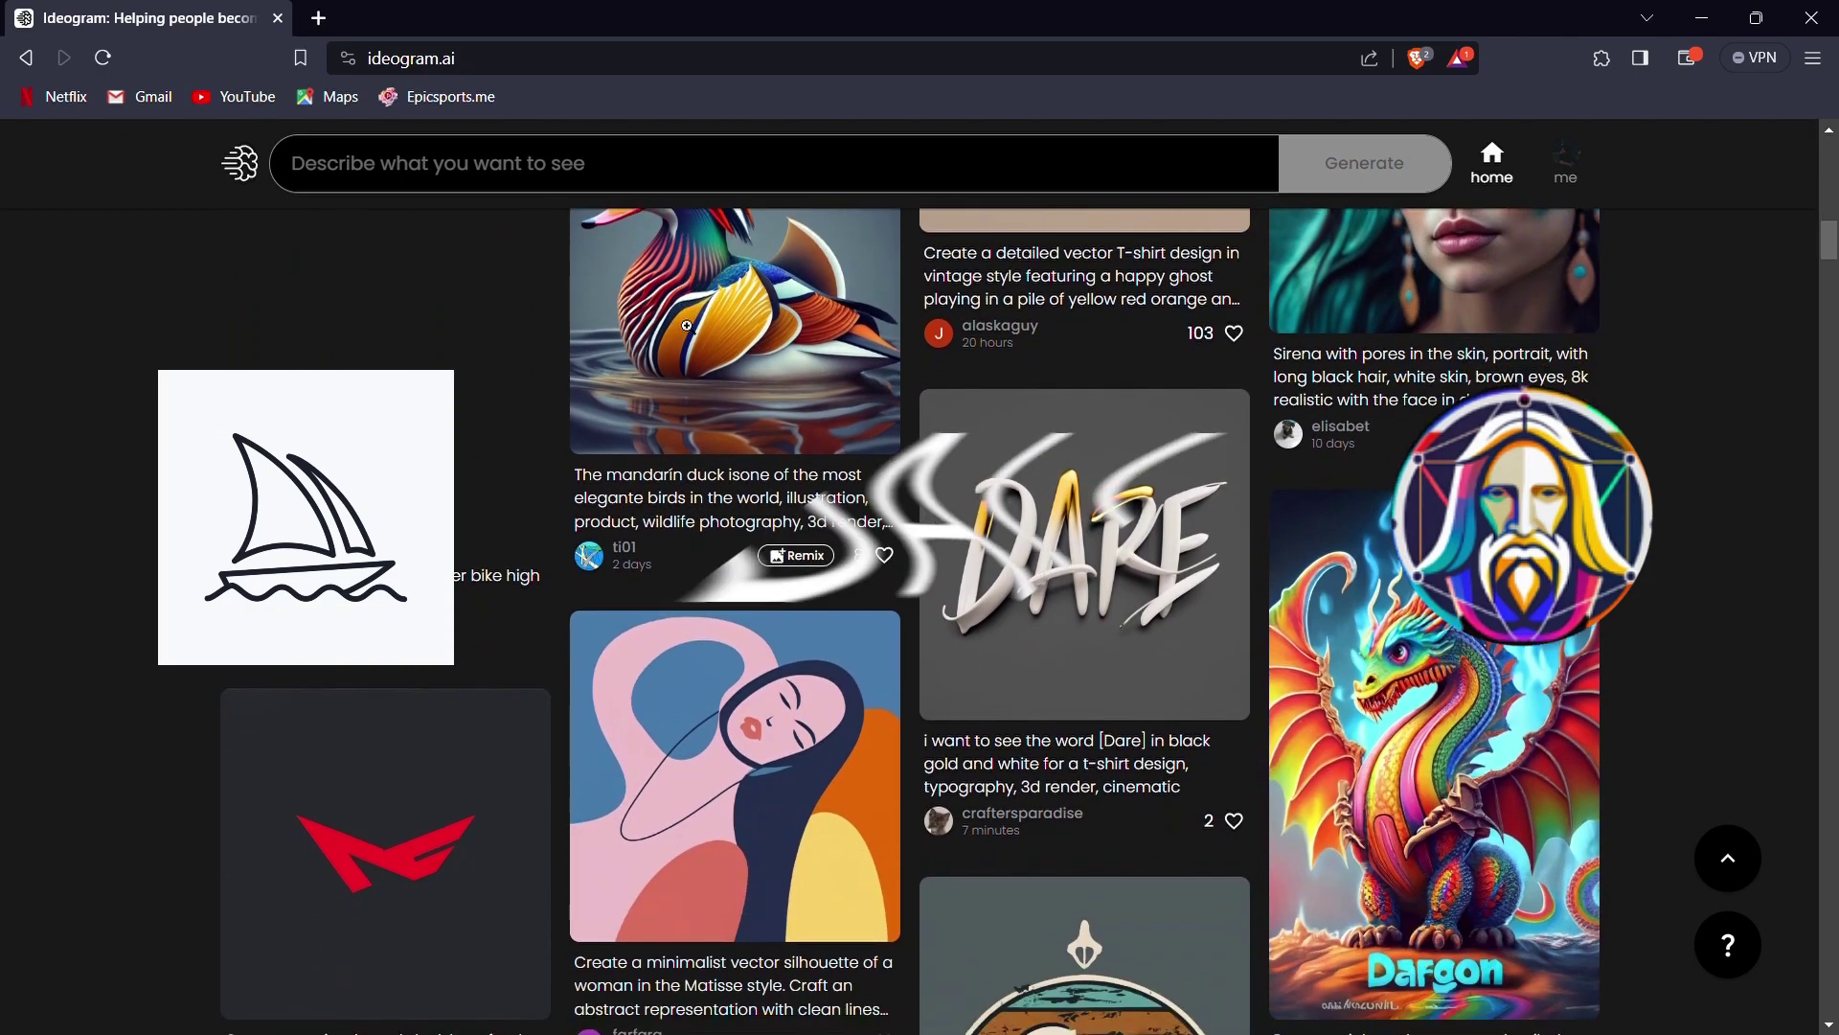
{"action": "scroll", "coordinate": [687, 327], "scroll_direction": "down", "scroll_amount": 4}
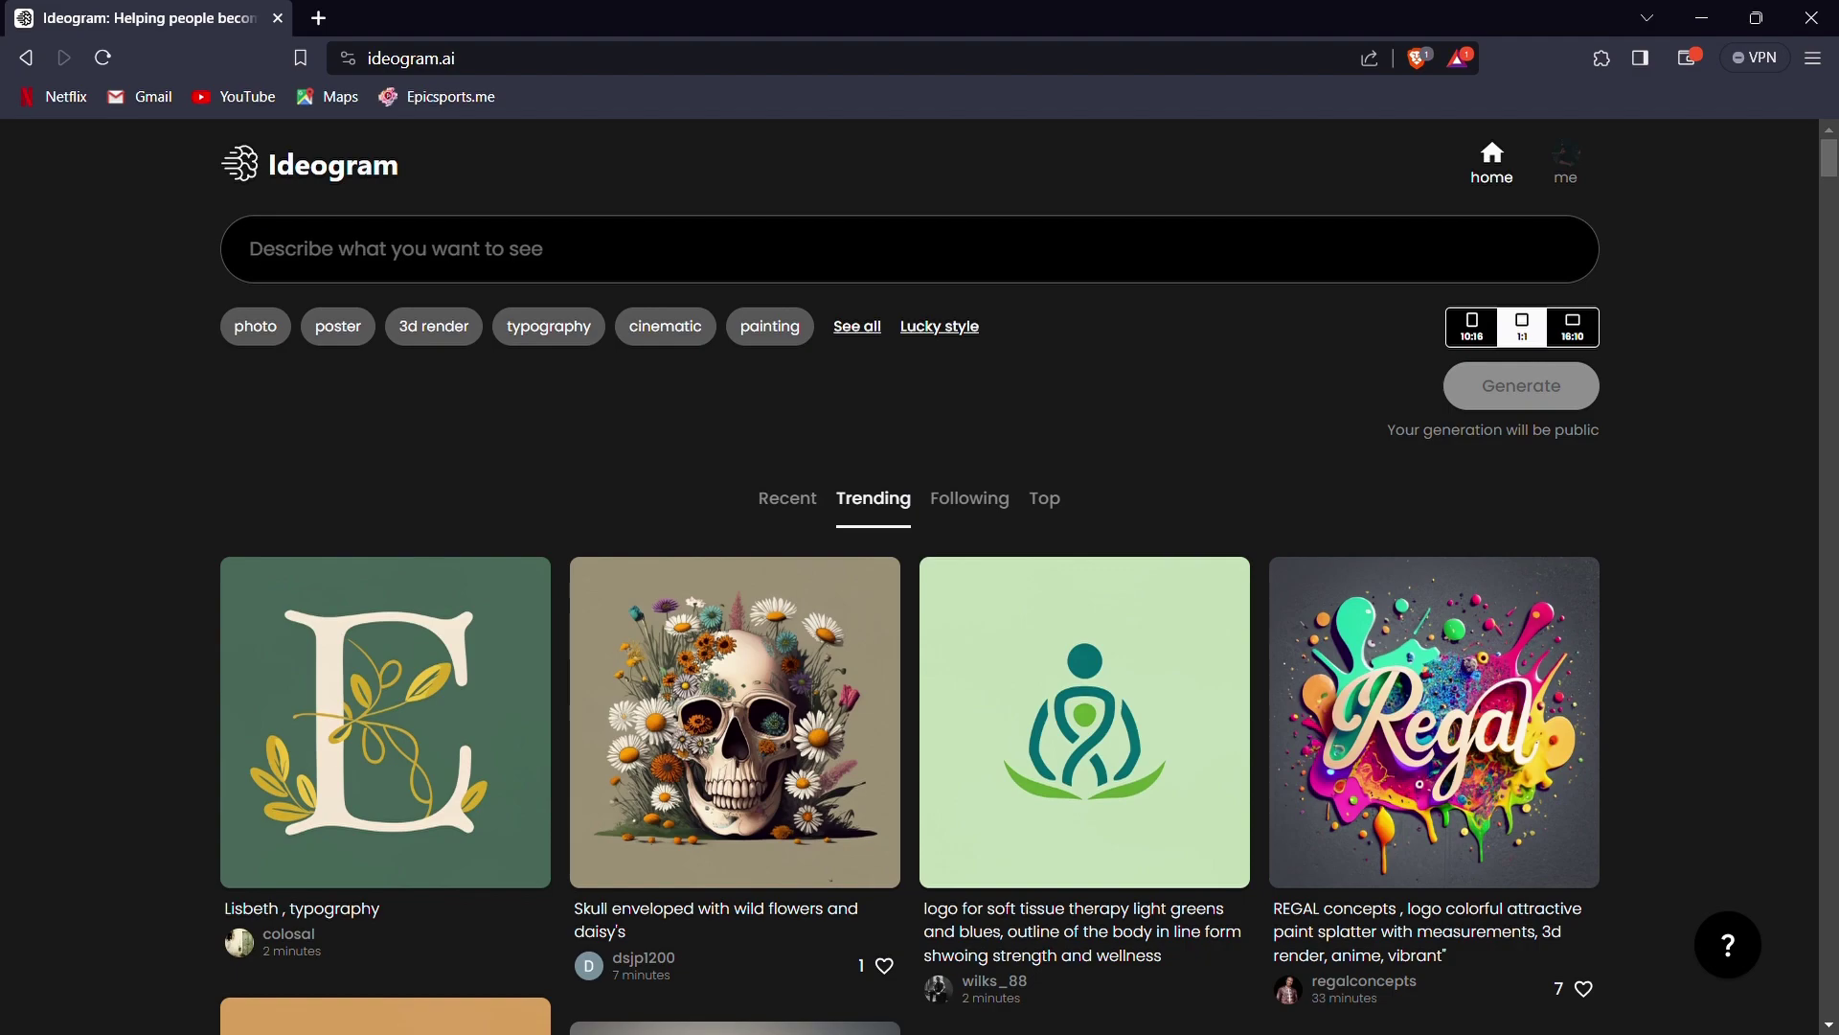
Generate minimalistic 'Prime' text logos for a plants and gardening company in the typography style.
{"action": "type", "text": "A minimalistic Text logo that says \"Prime\" for a company That is about plants and gardening"}
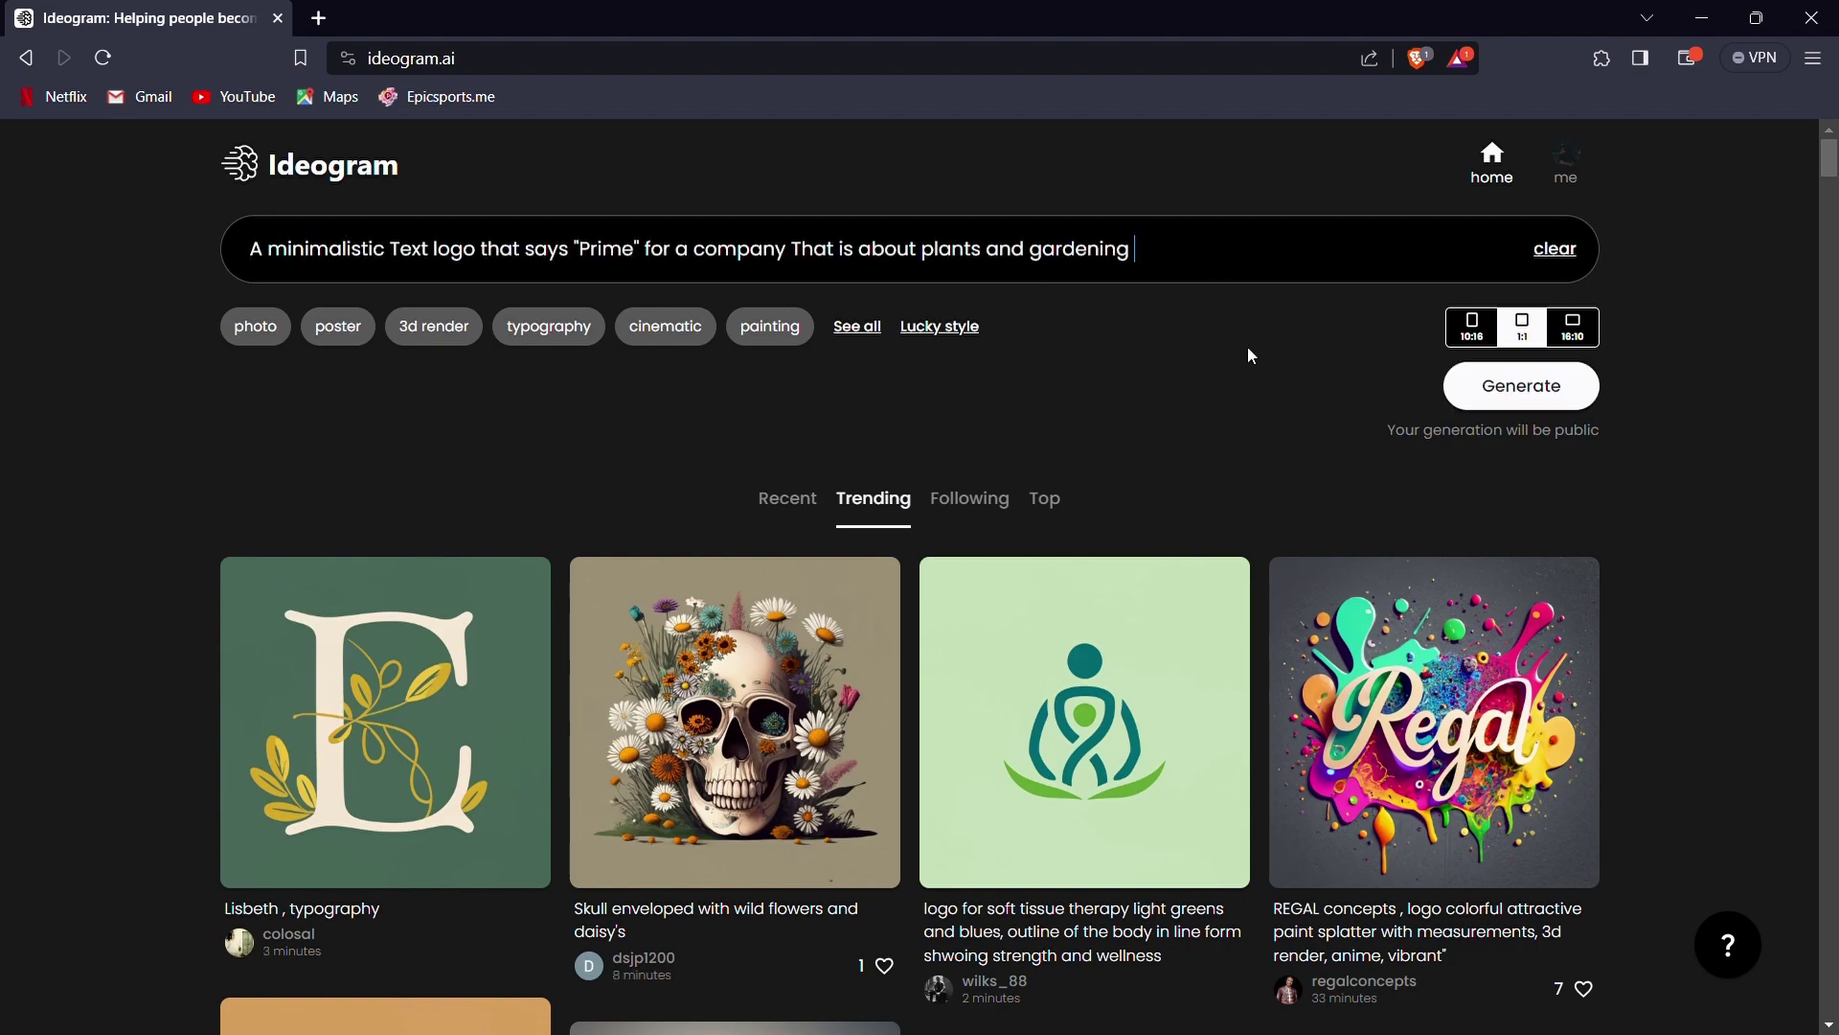
{"action": "left_click", "coordinate": [870, 345]}
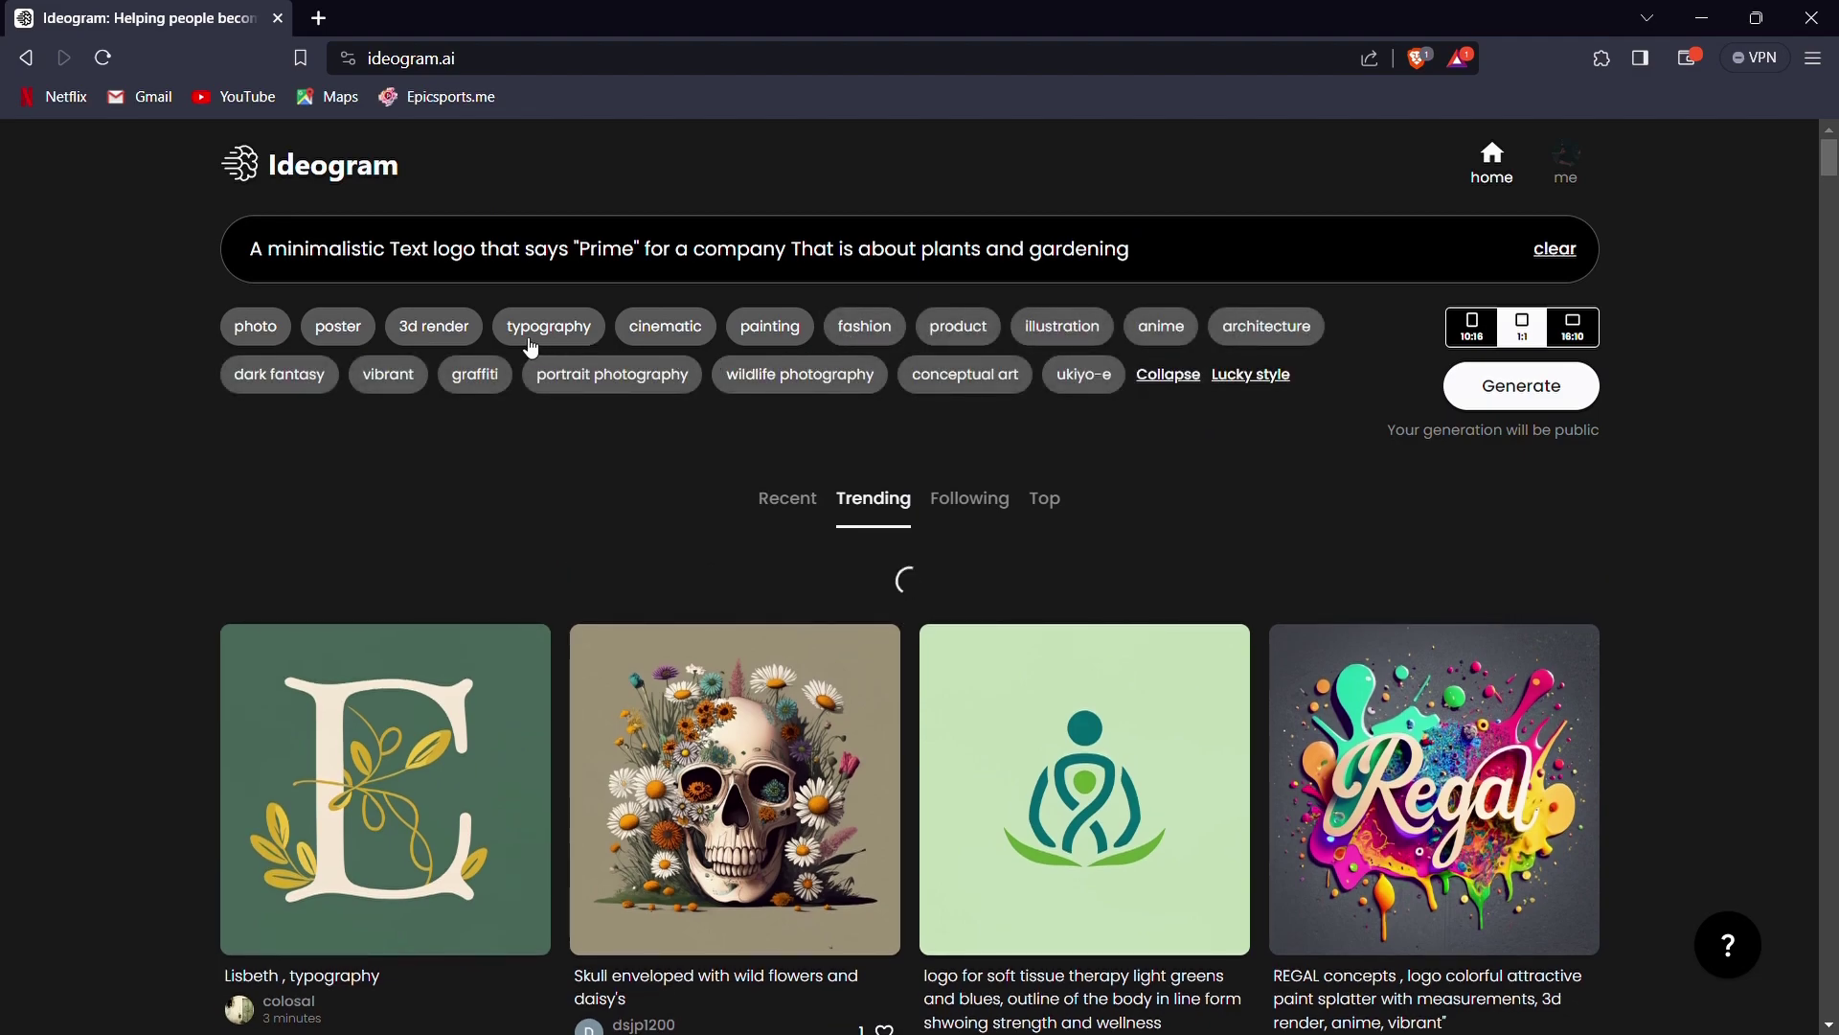
{"action": "left_click", "coordinate": [563, 344]}
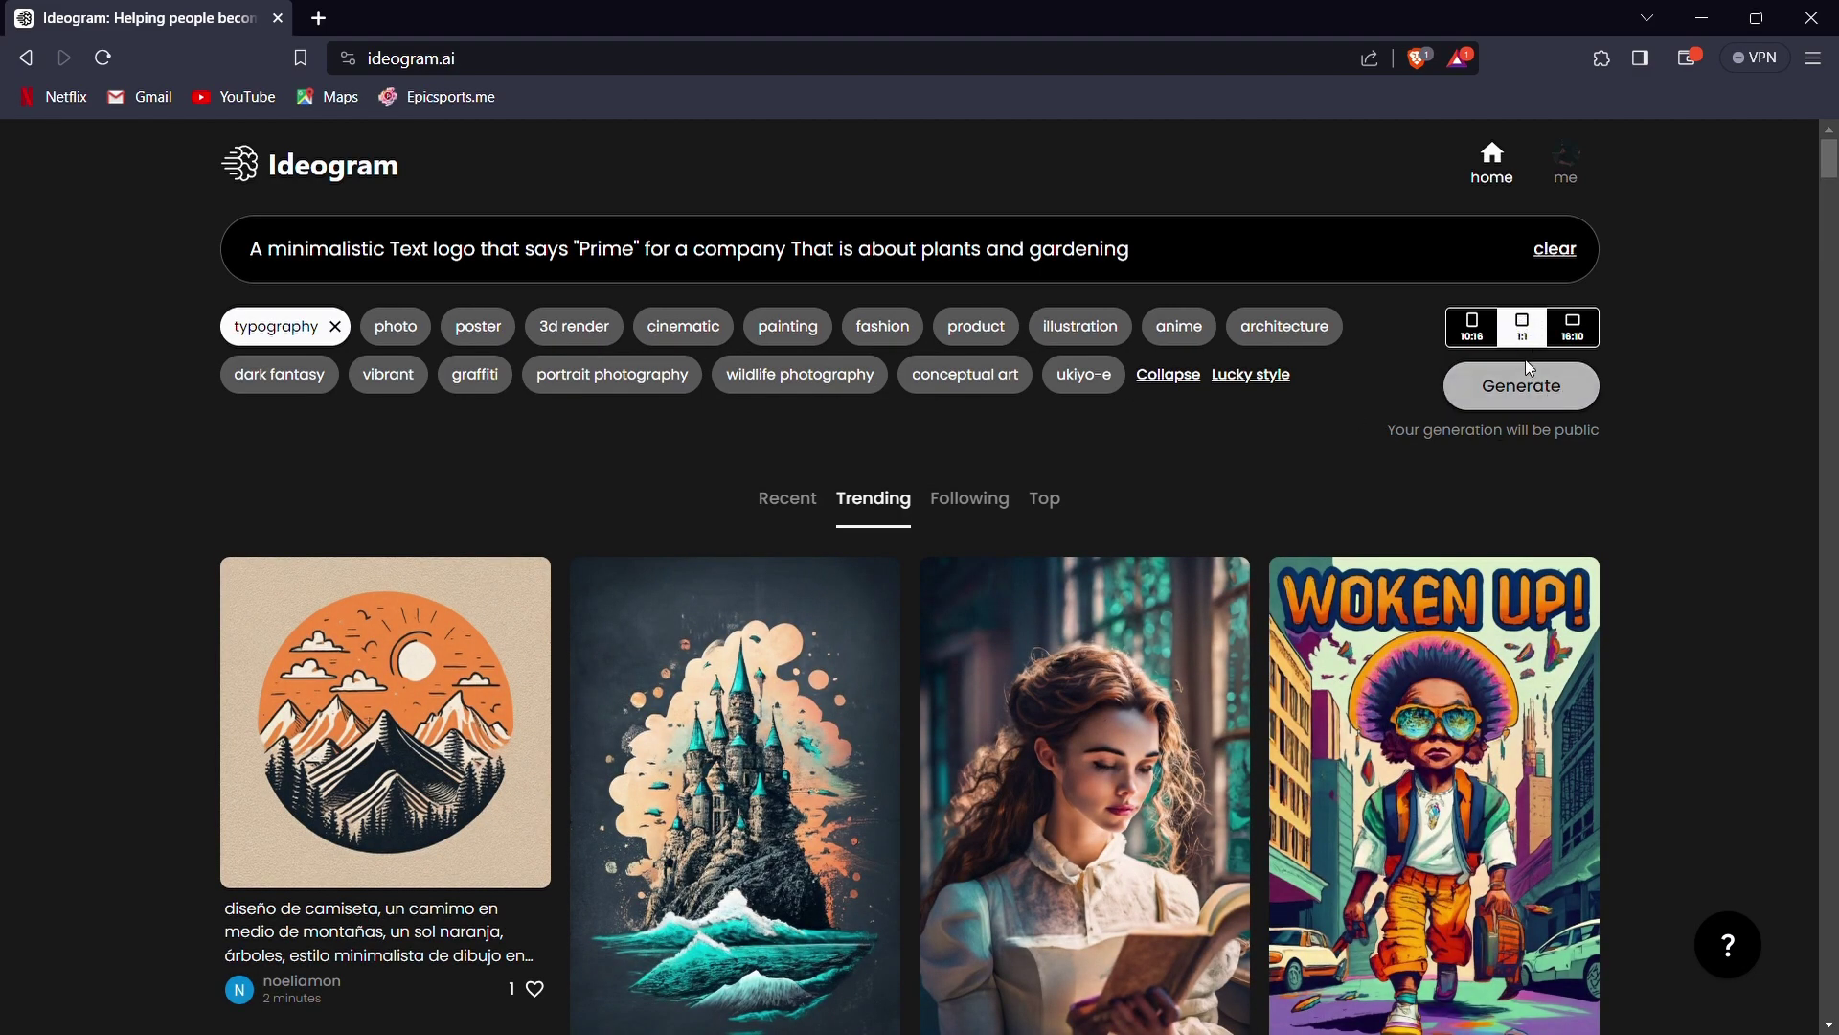
{"action": "left_click", "coordinate": [1488, 401]}
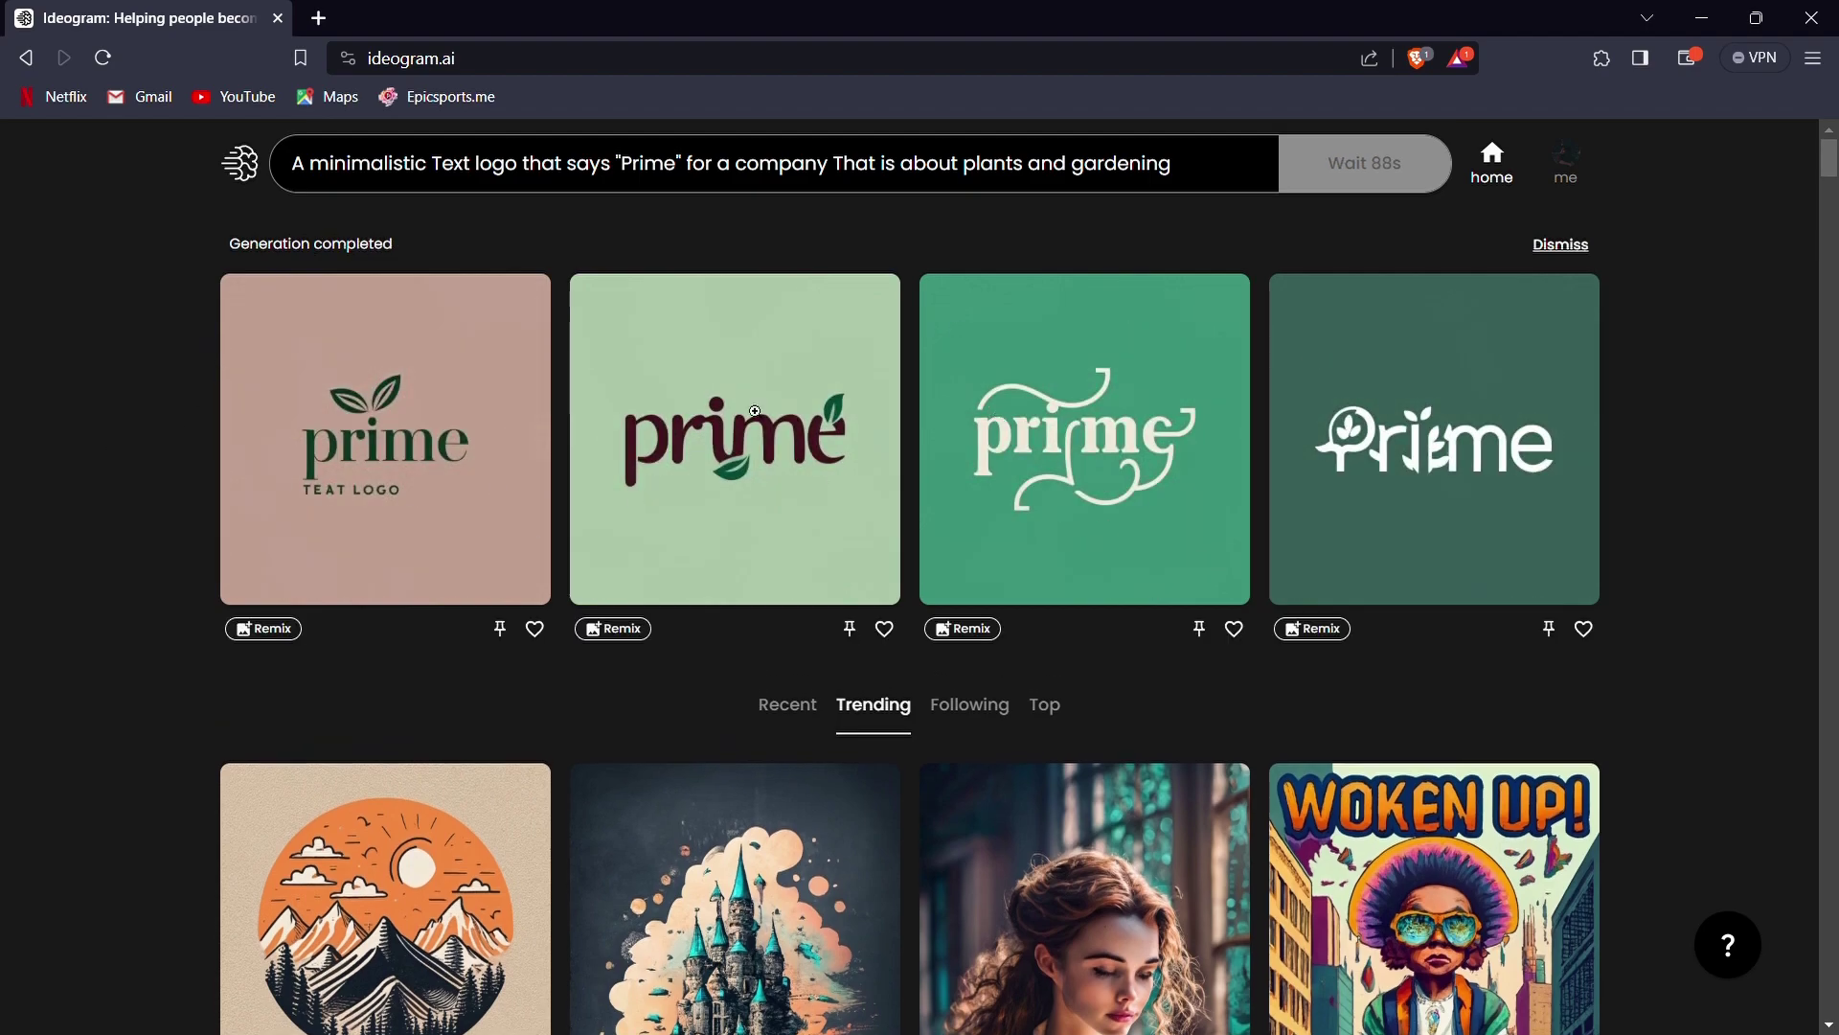
Step through all four Prime logos full size and back to the first, then close the viewer.
{"action": "left_click", "coordinate": [538, 451]}
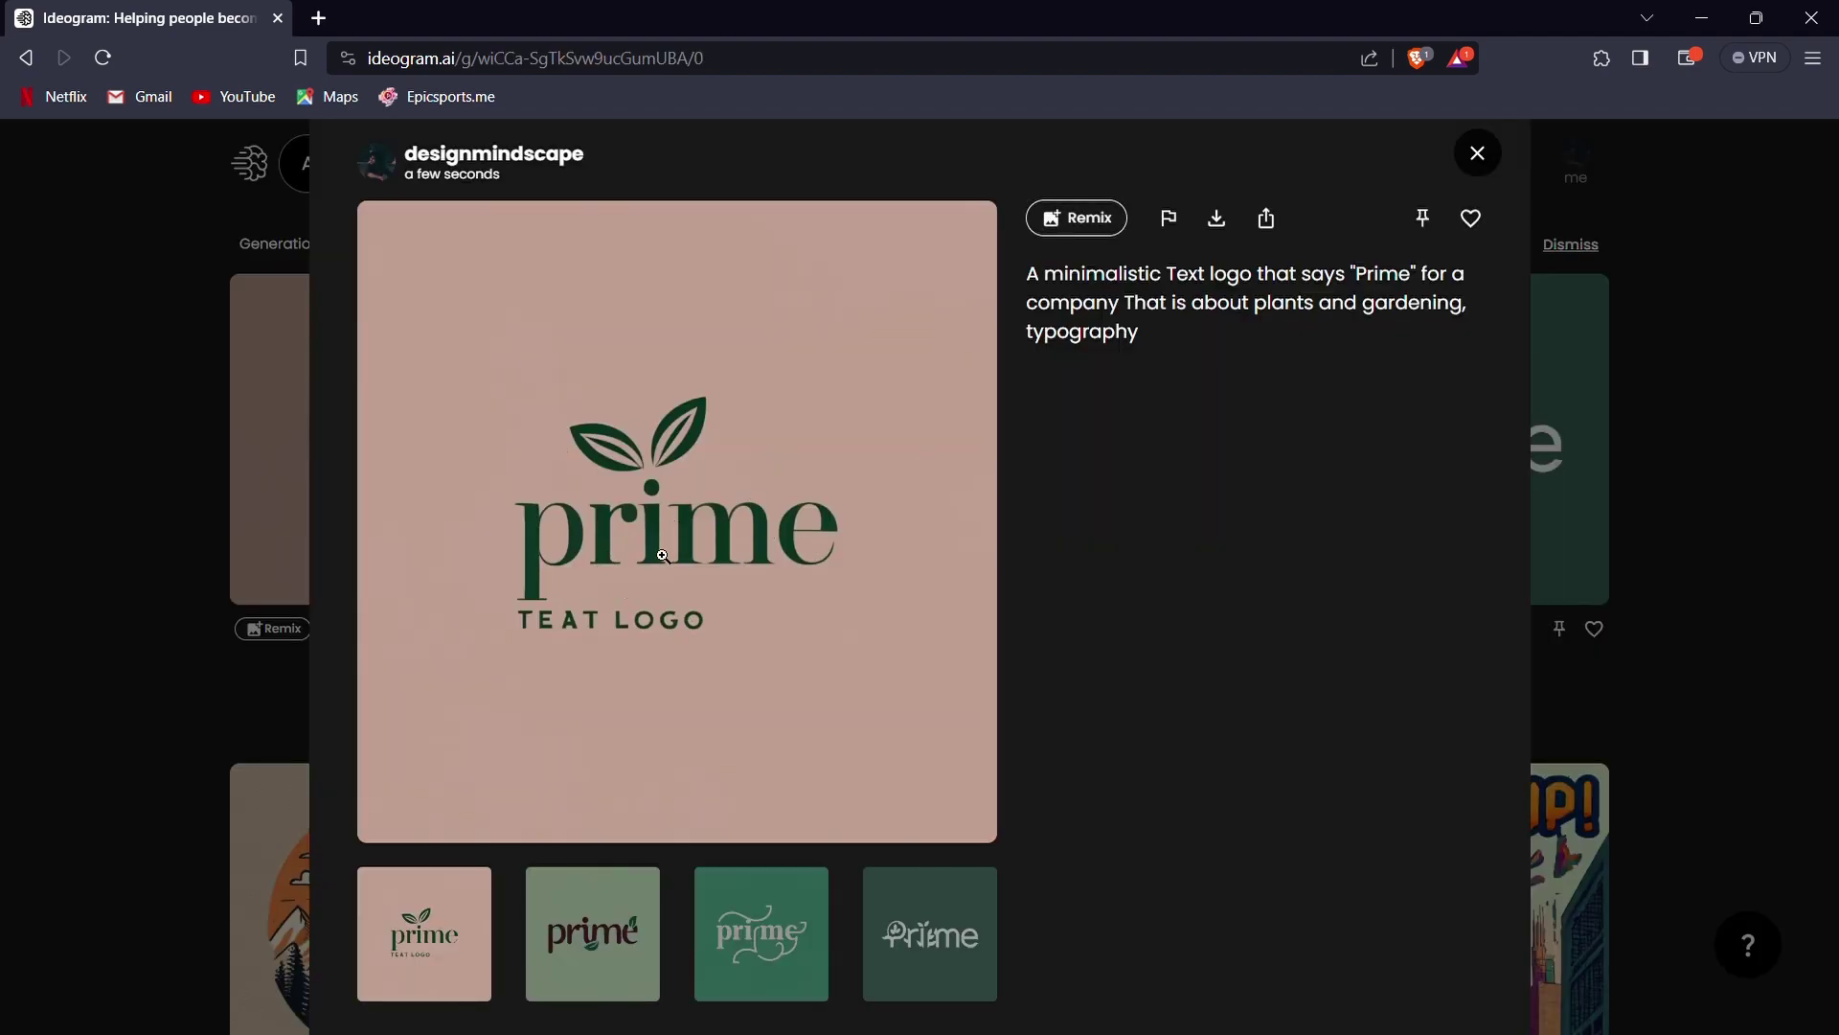
{"action": "left_click", "coordinate": [566, 953]}
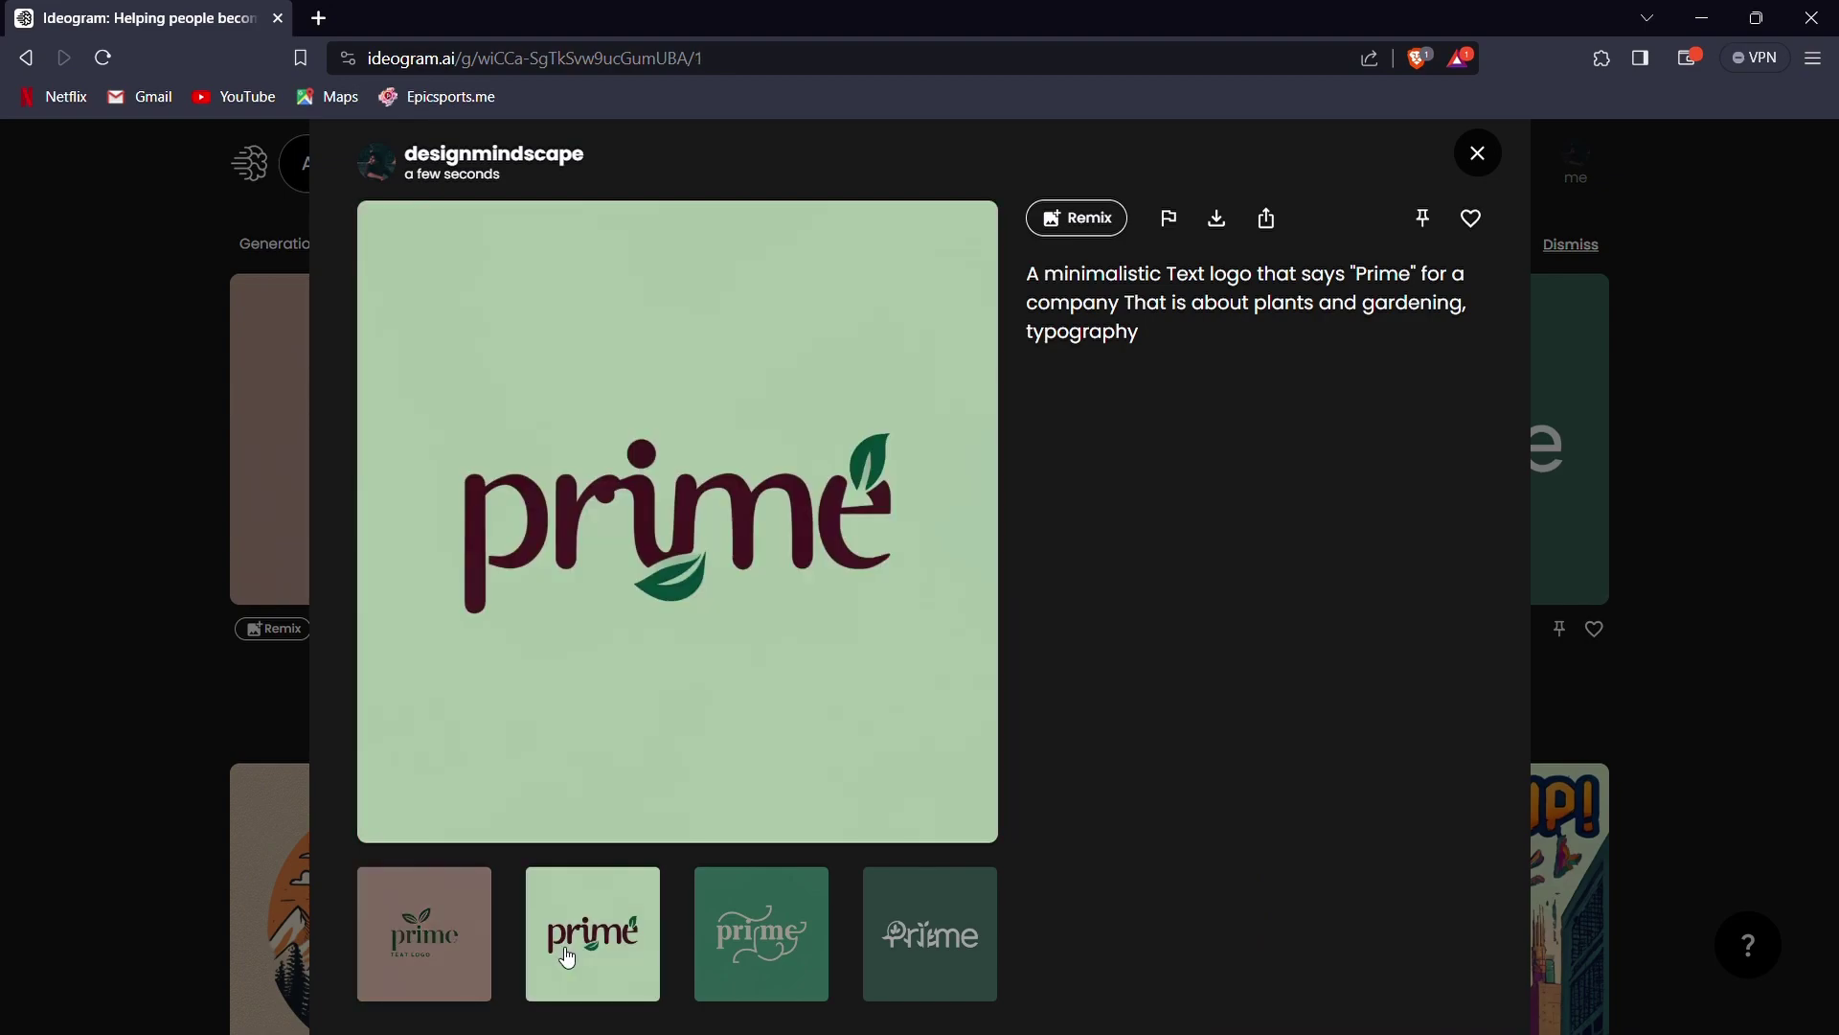
{"action": "left_click", "coordinate": [743, 921]}
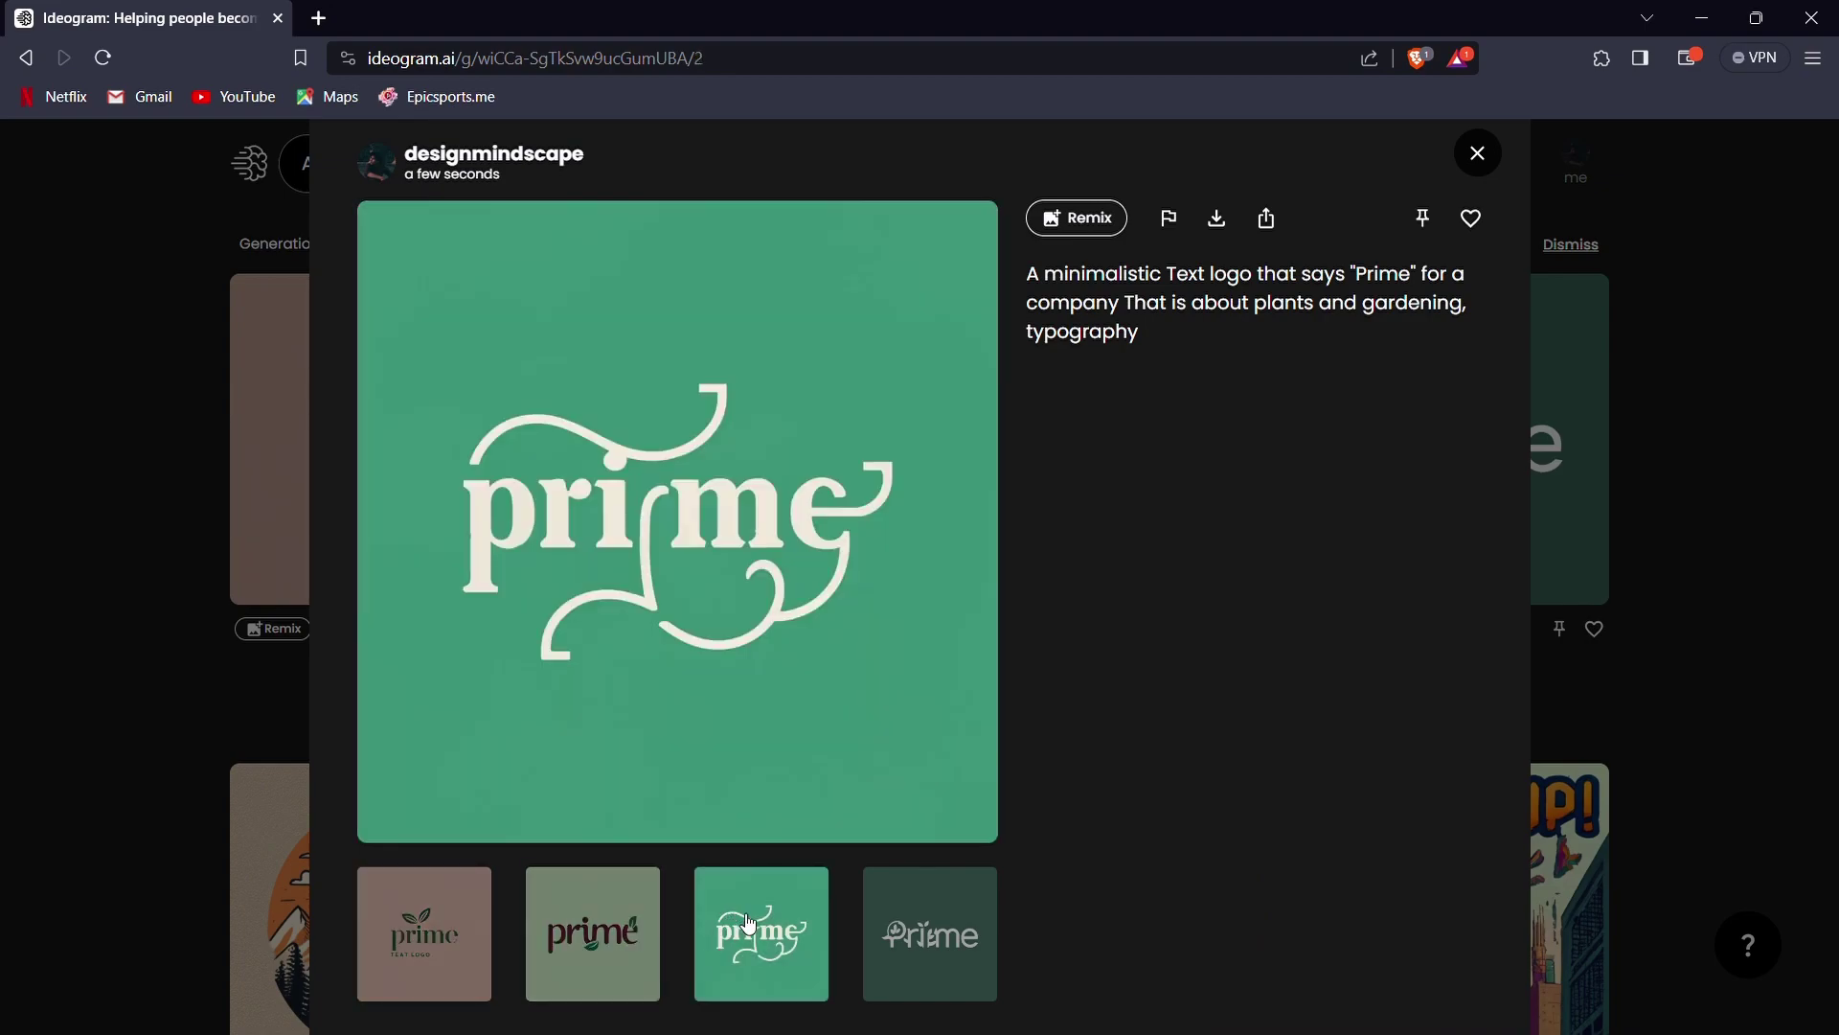
{"action": "left_click", "coordinate": [931, 906]}
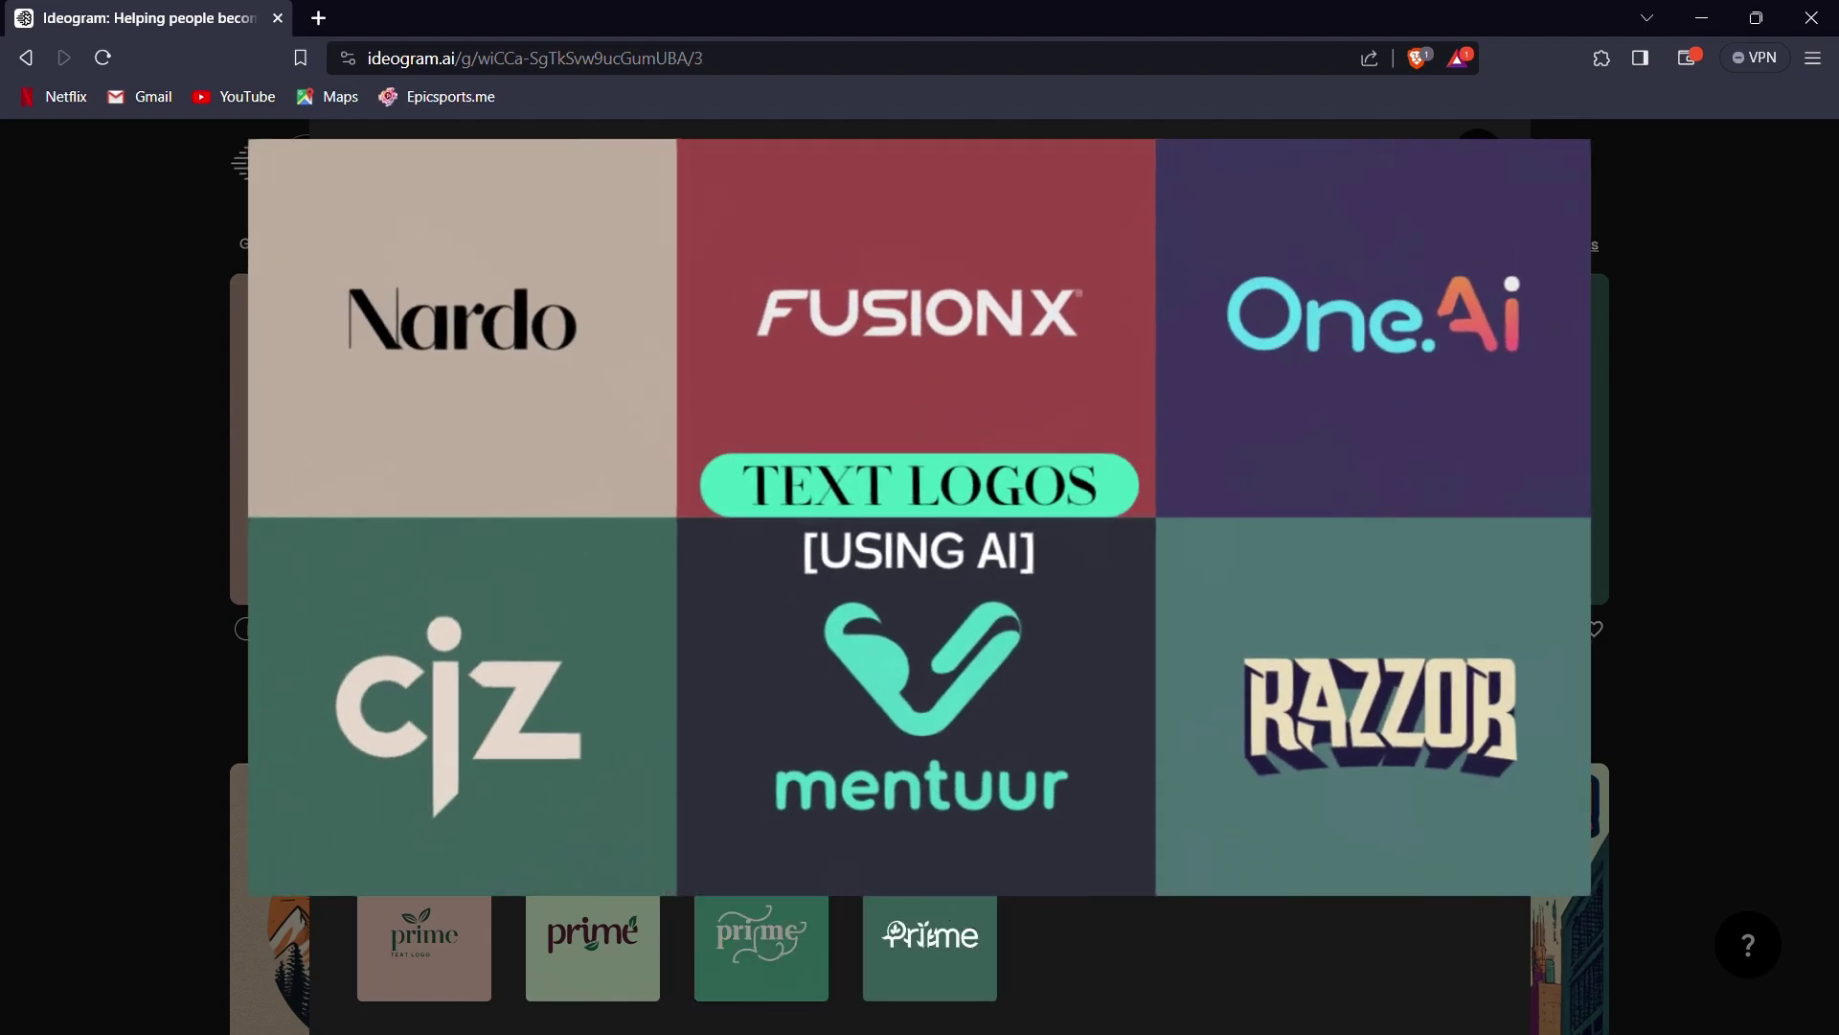
{"action": "left_click", "coordinate": [814, 926]}
{"action": "left_click", "coordinate": [607, 918]}
{"action": "left_click", "coordinate": [443, 944]}
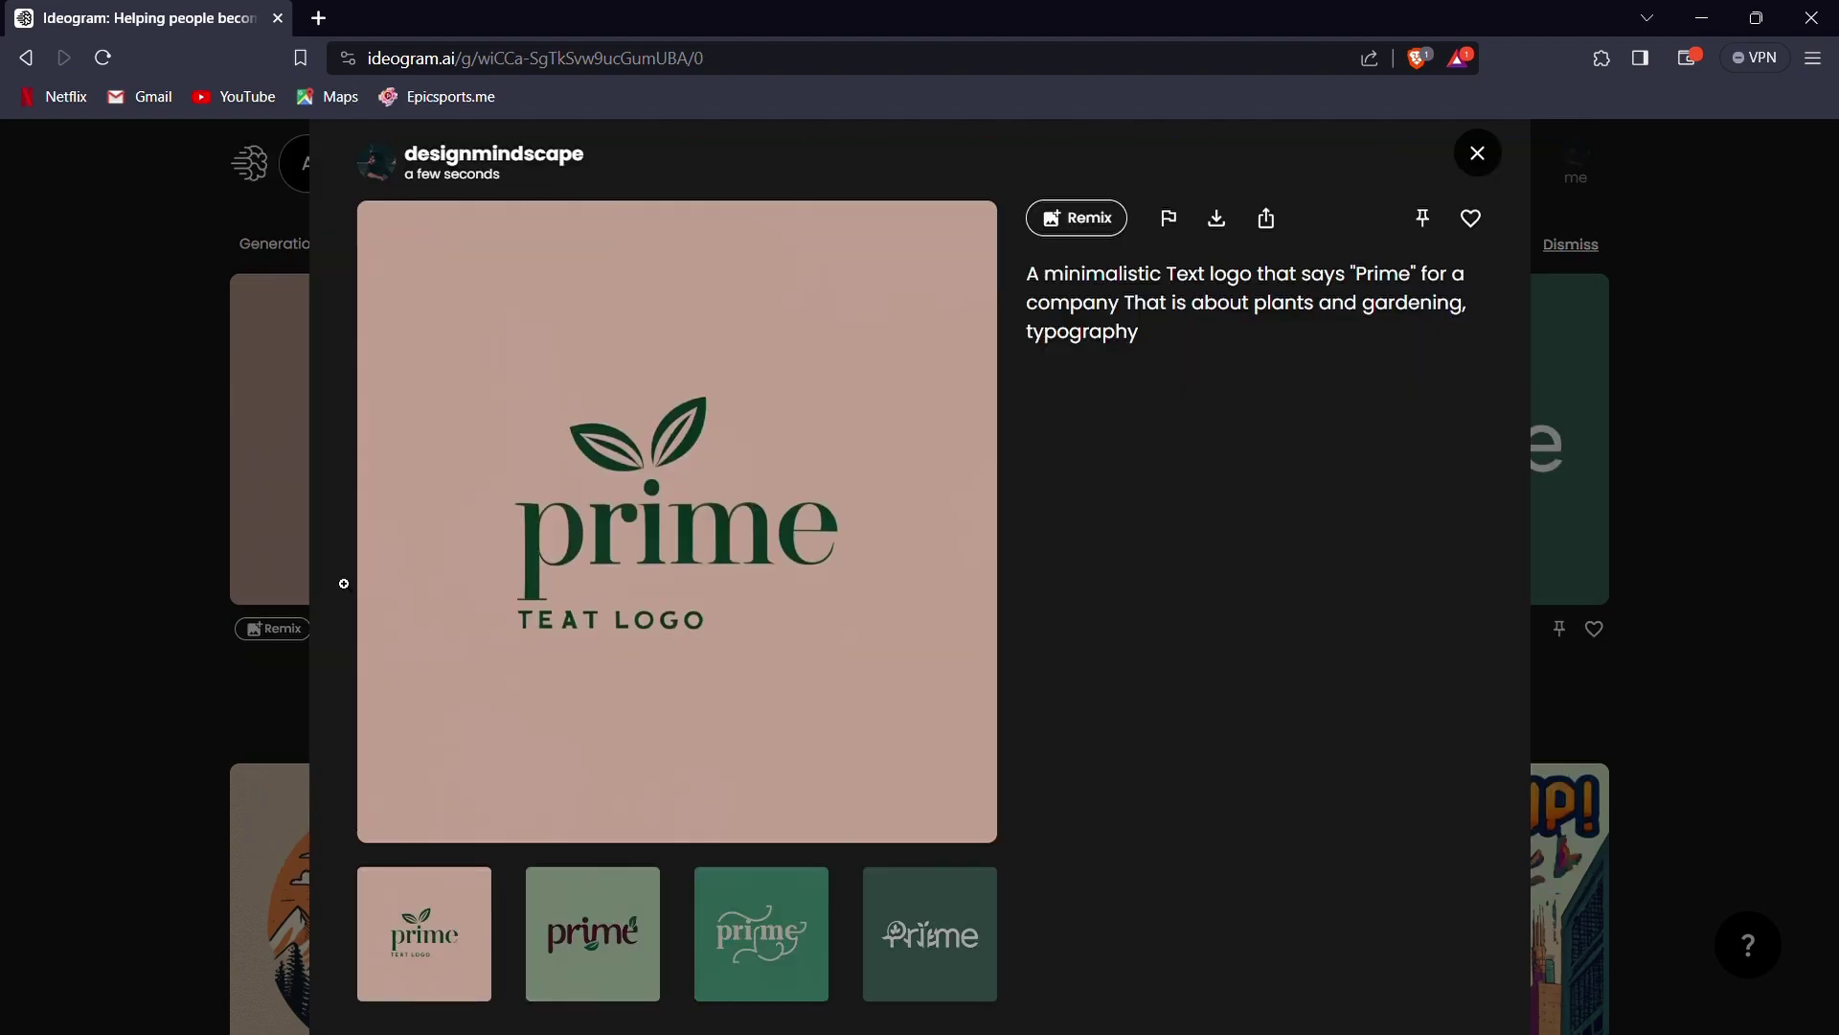
{"action": "left_click", "coordinate": [125, 420]}
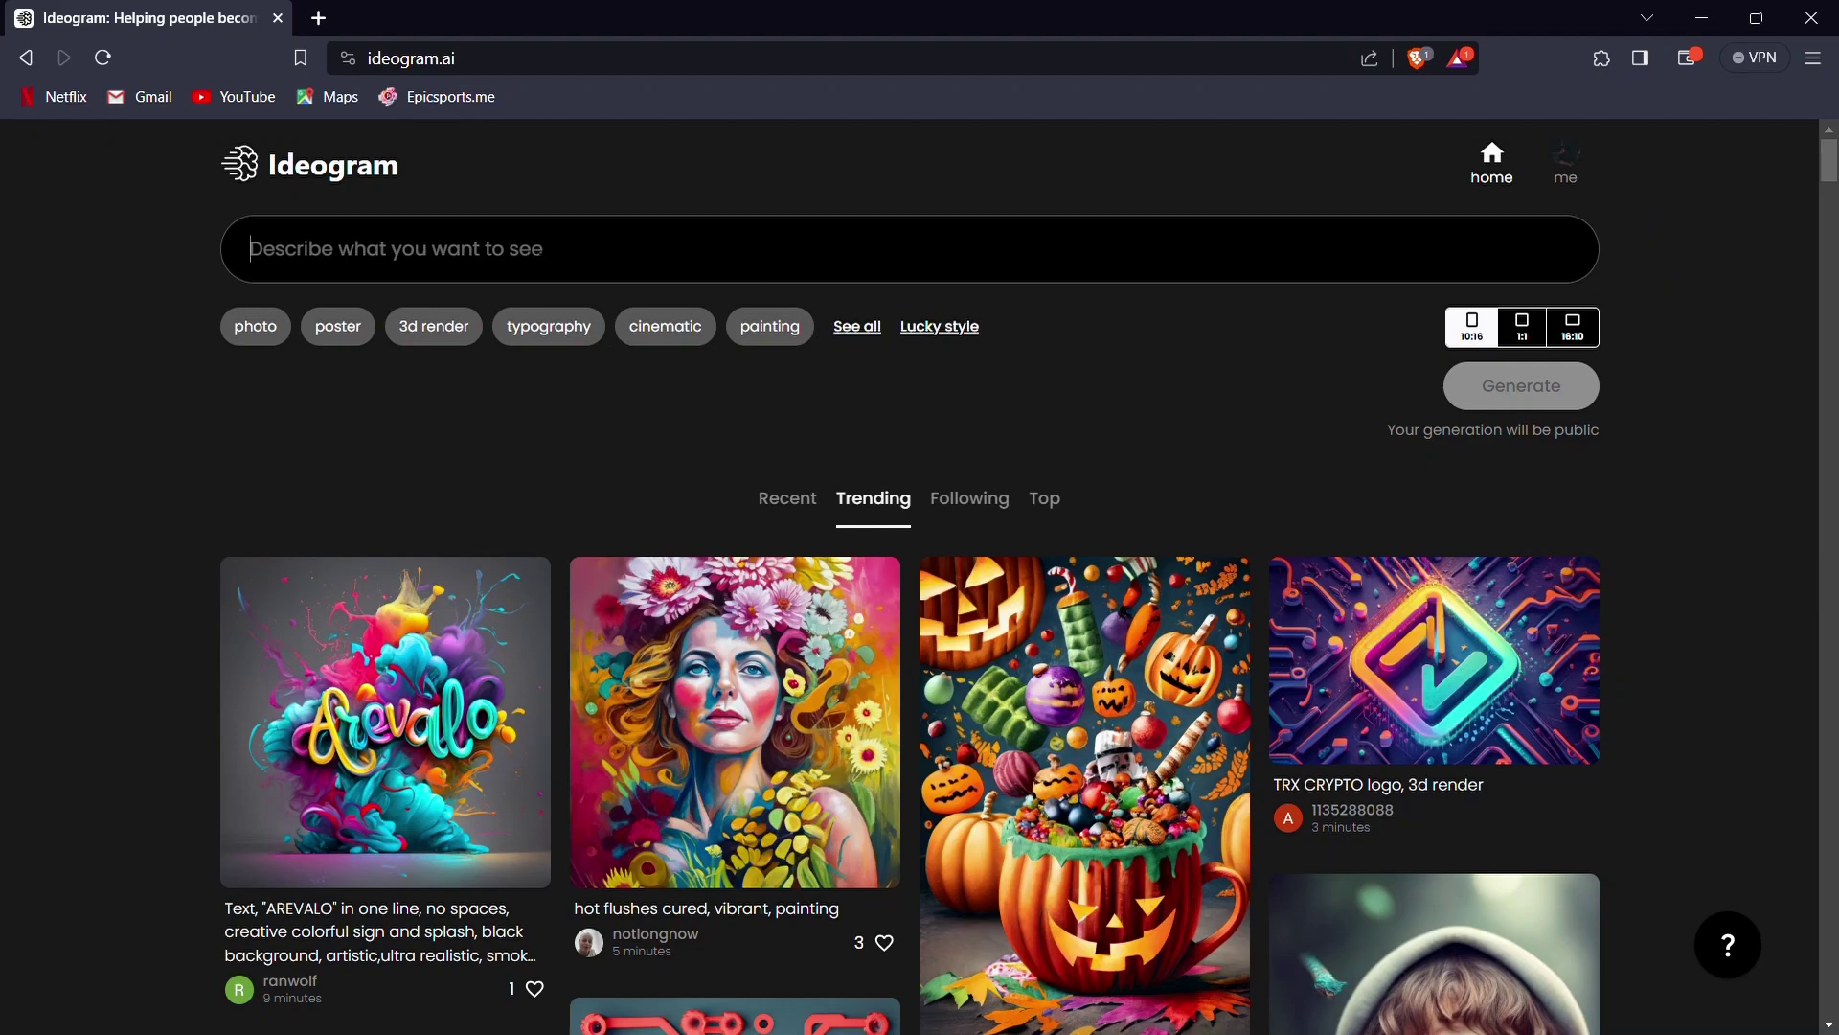
Generate a Spider-Man poster prompt tagged poster, typography and portrait photography.
{"action": "type", "text": "A poster"}
{"action": "key", "text": "Tab"}
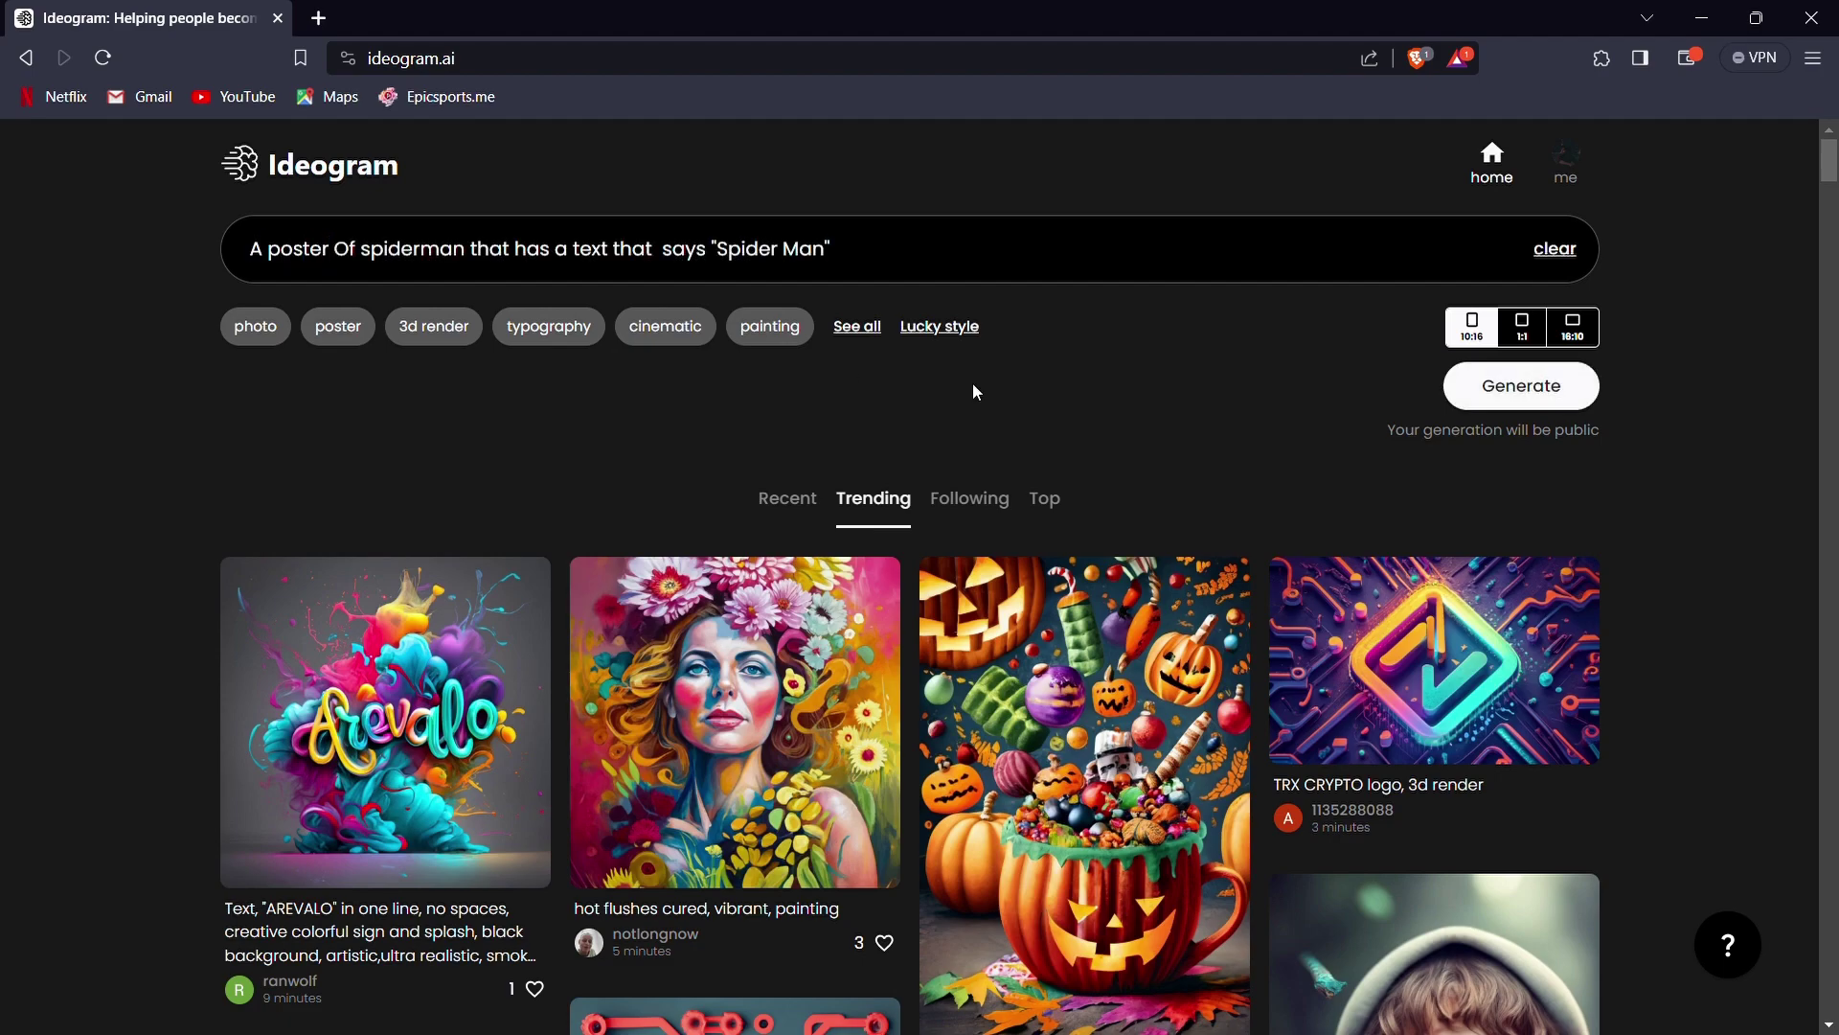
{"action": "left_click", "coordinate": [865, 331]}
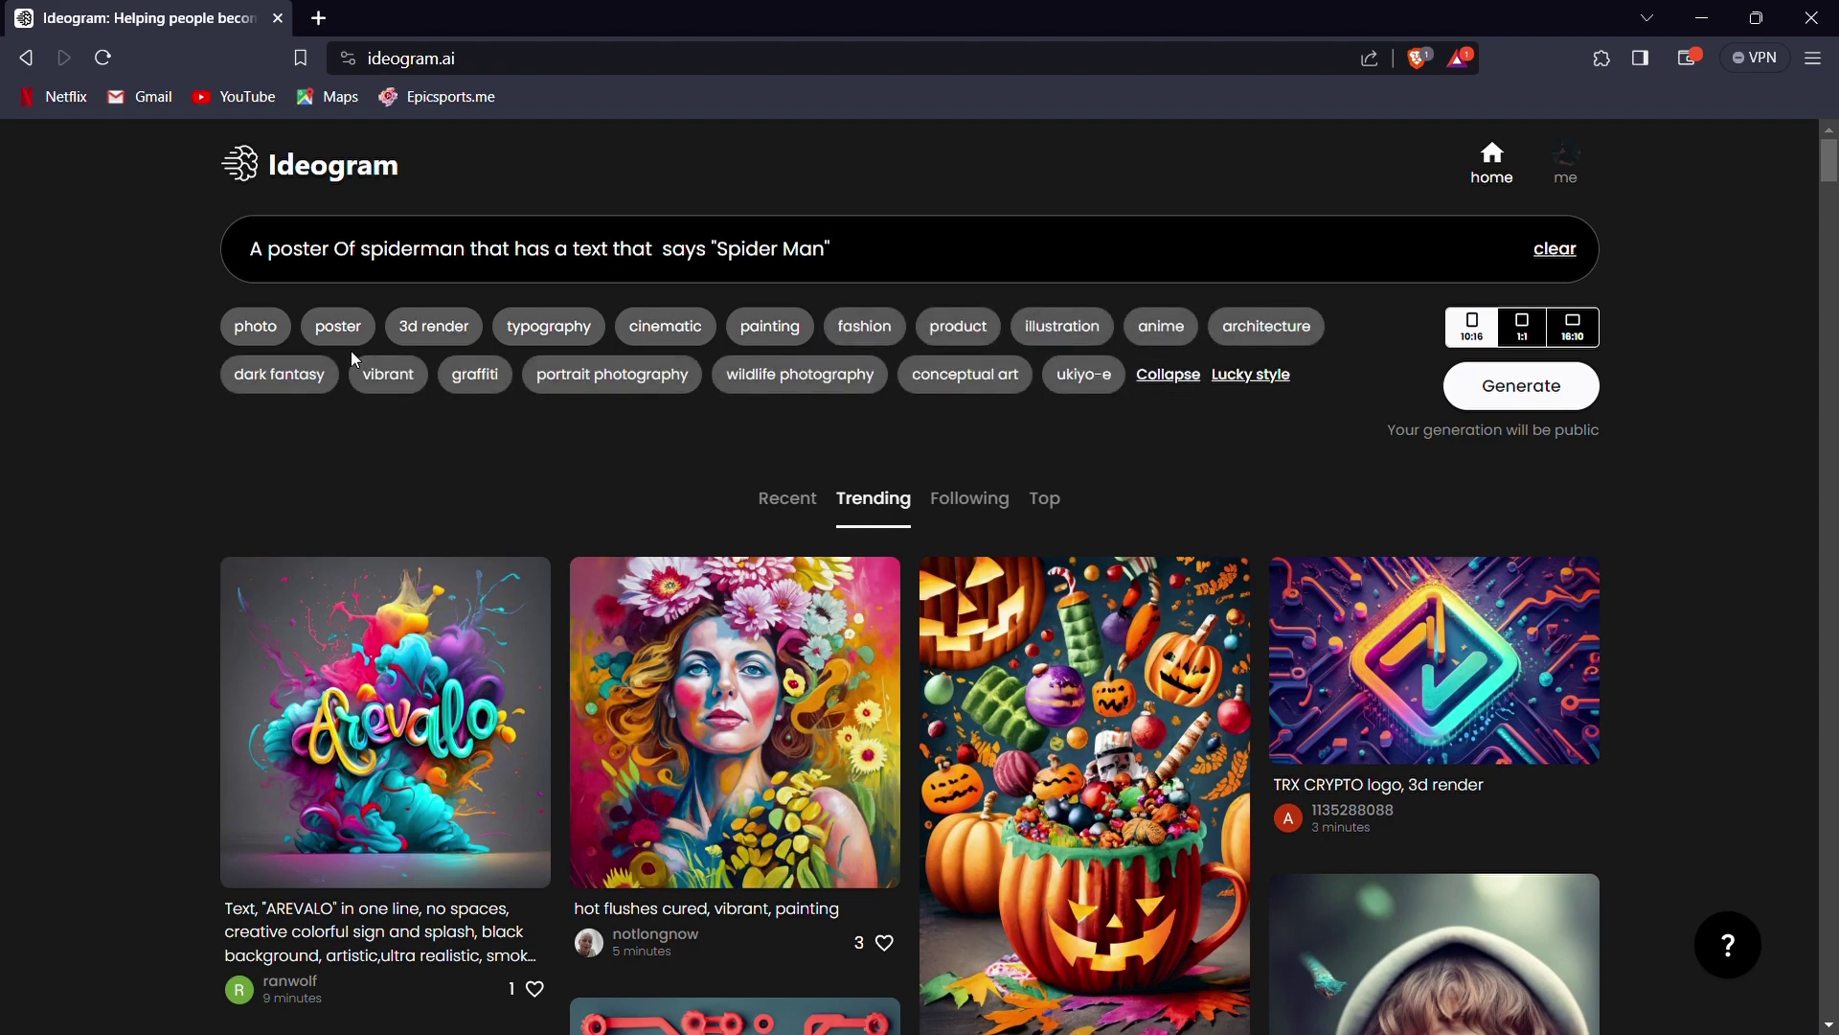
{"action": "left_click", "coordinate": [336, 330]}
{"action": "left_click", "coordinate": [578, 328]}
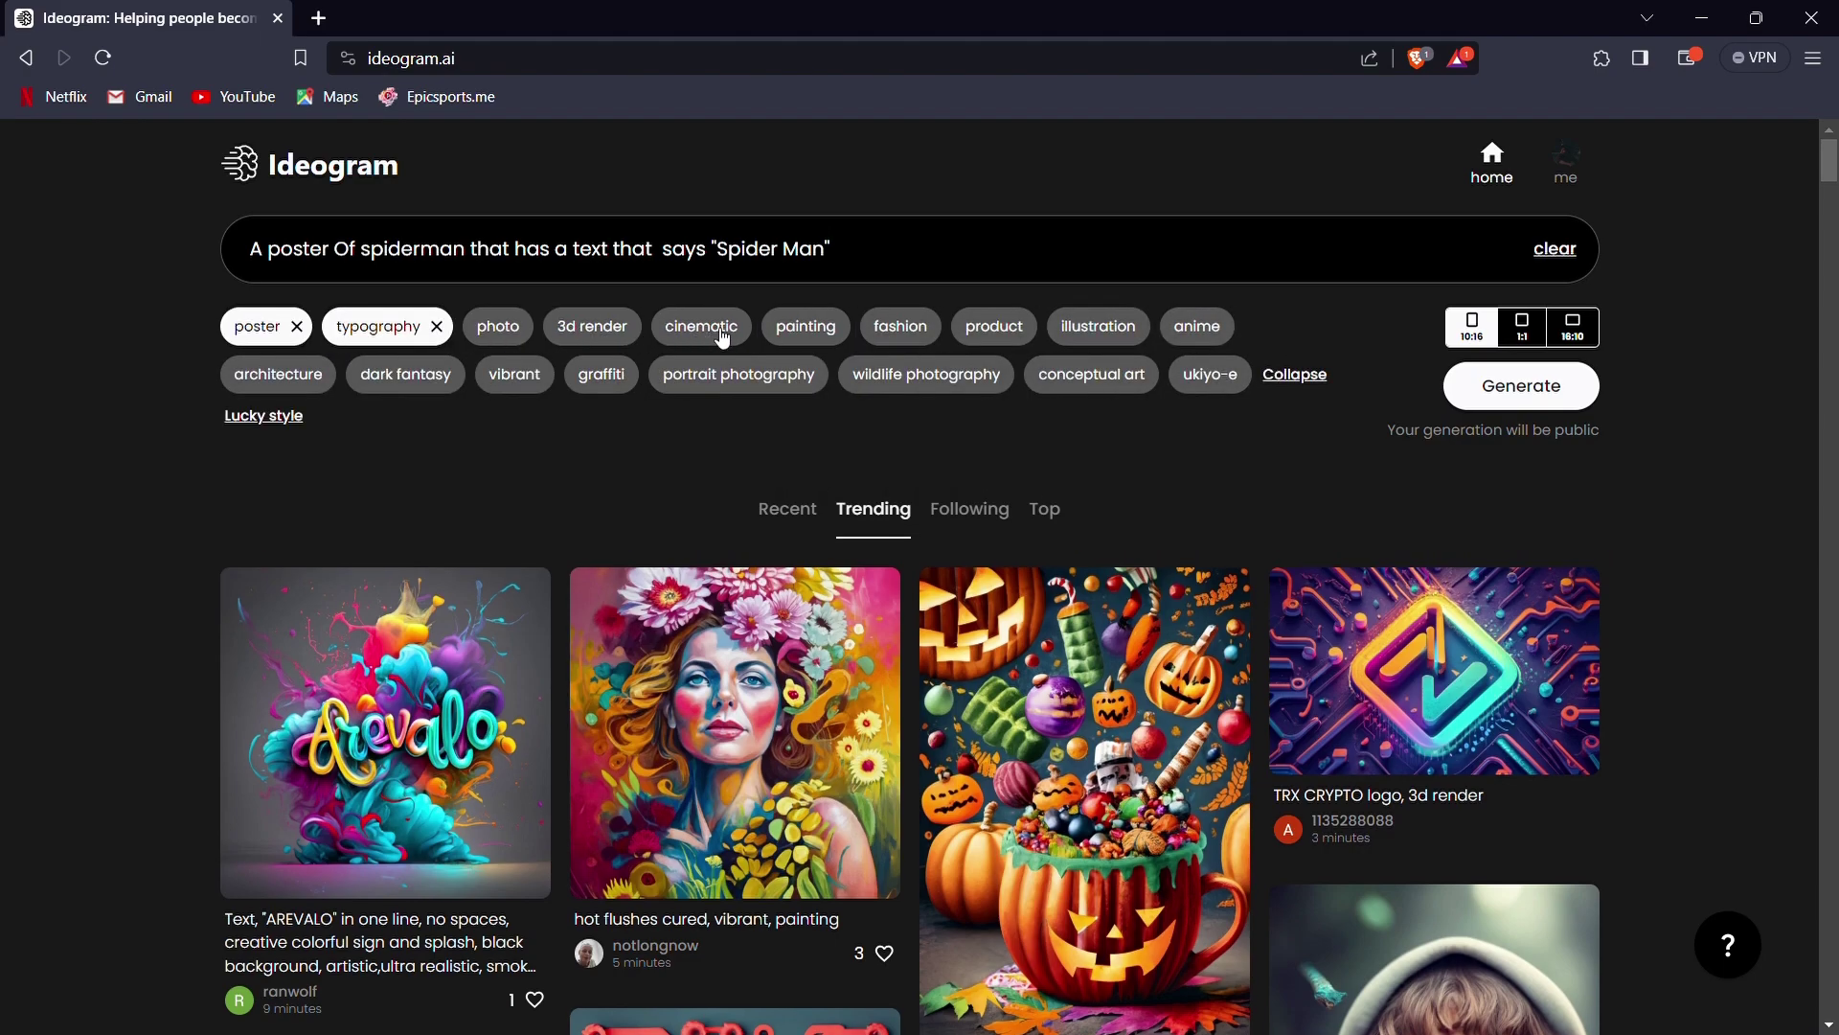
{"action": "left_click", "coordinate": [748, 383]}
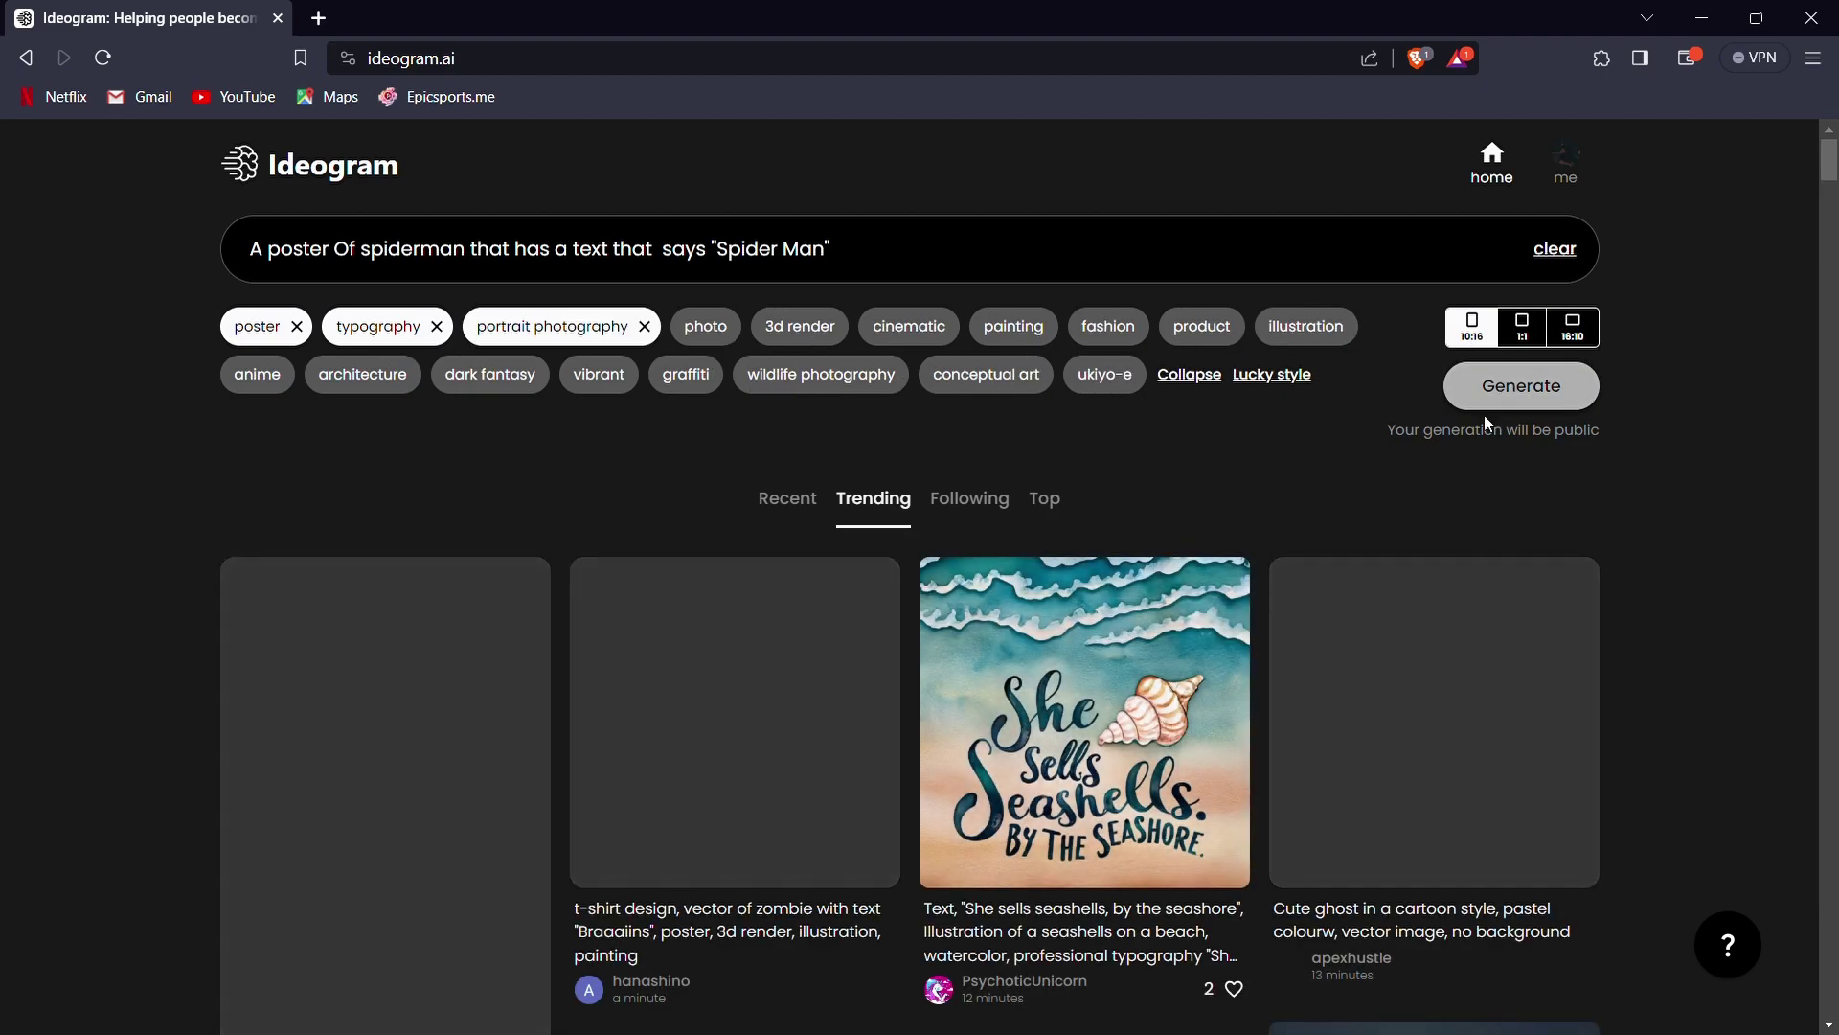
{"action": "left_click", "coordinate": [1544, 387]}
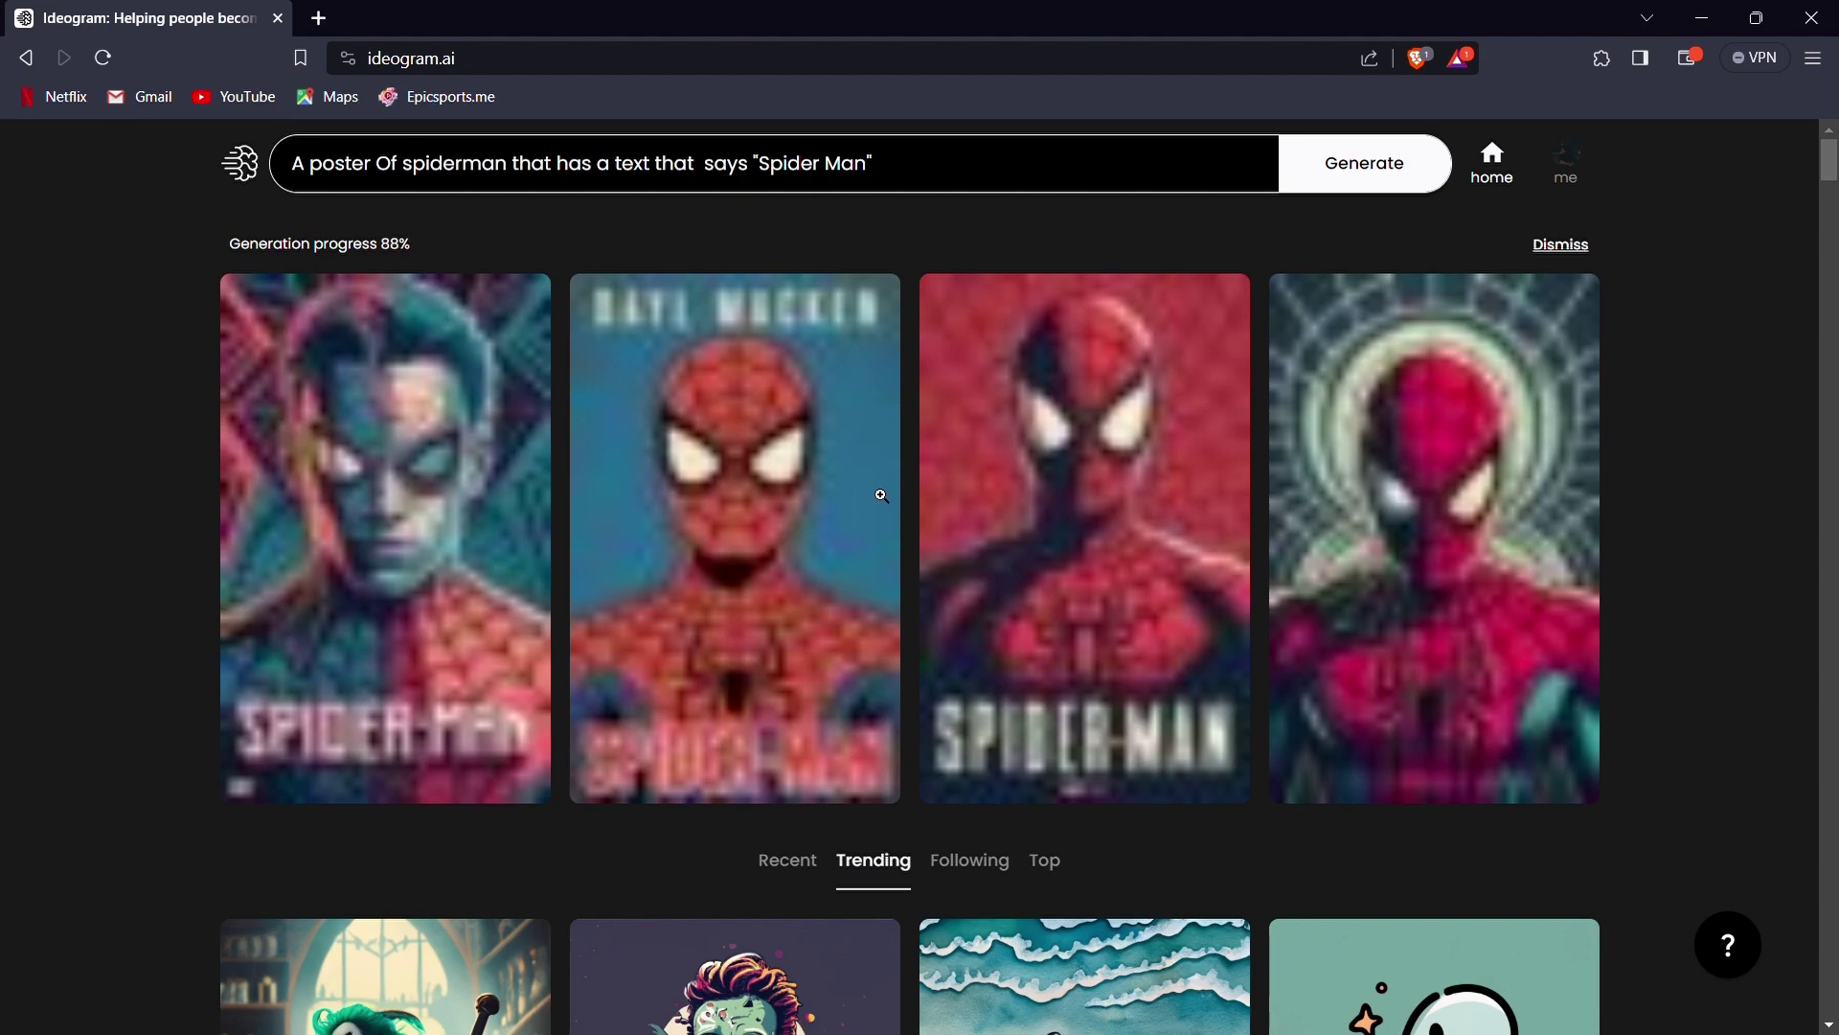
Open the finished Spider-Man posters, view all four variants, then close the viewer.
{"action": "scroll", "coordinate": [728, 488], "scroll_direction": "down", "scroll_amount": 3}
{"action": "scroll", "coordinate": [652, 503], "scroll_direction": "up", "scroll_amount": 3}
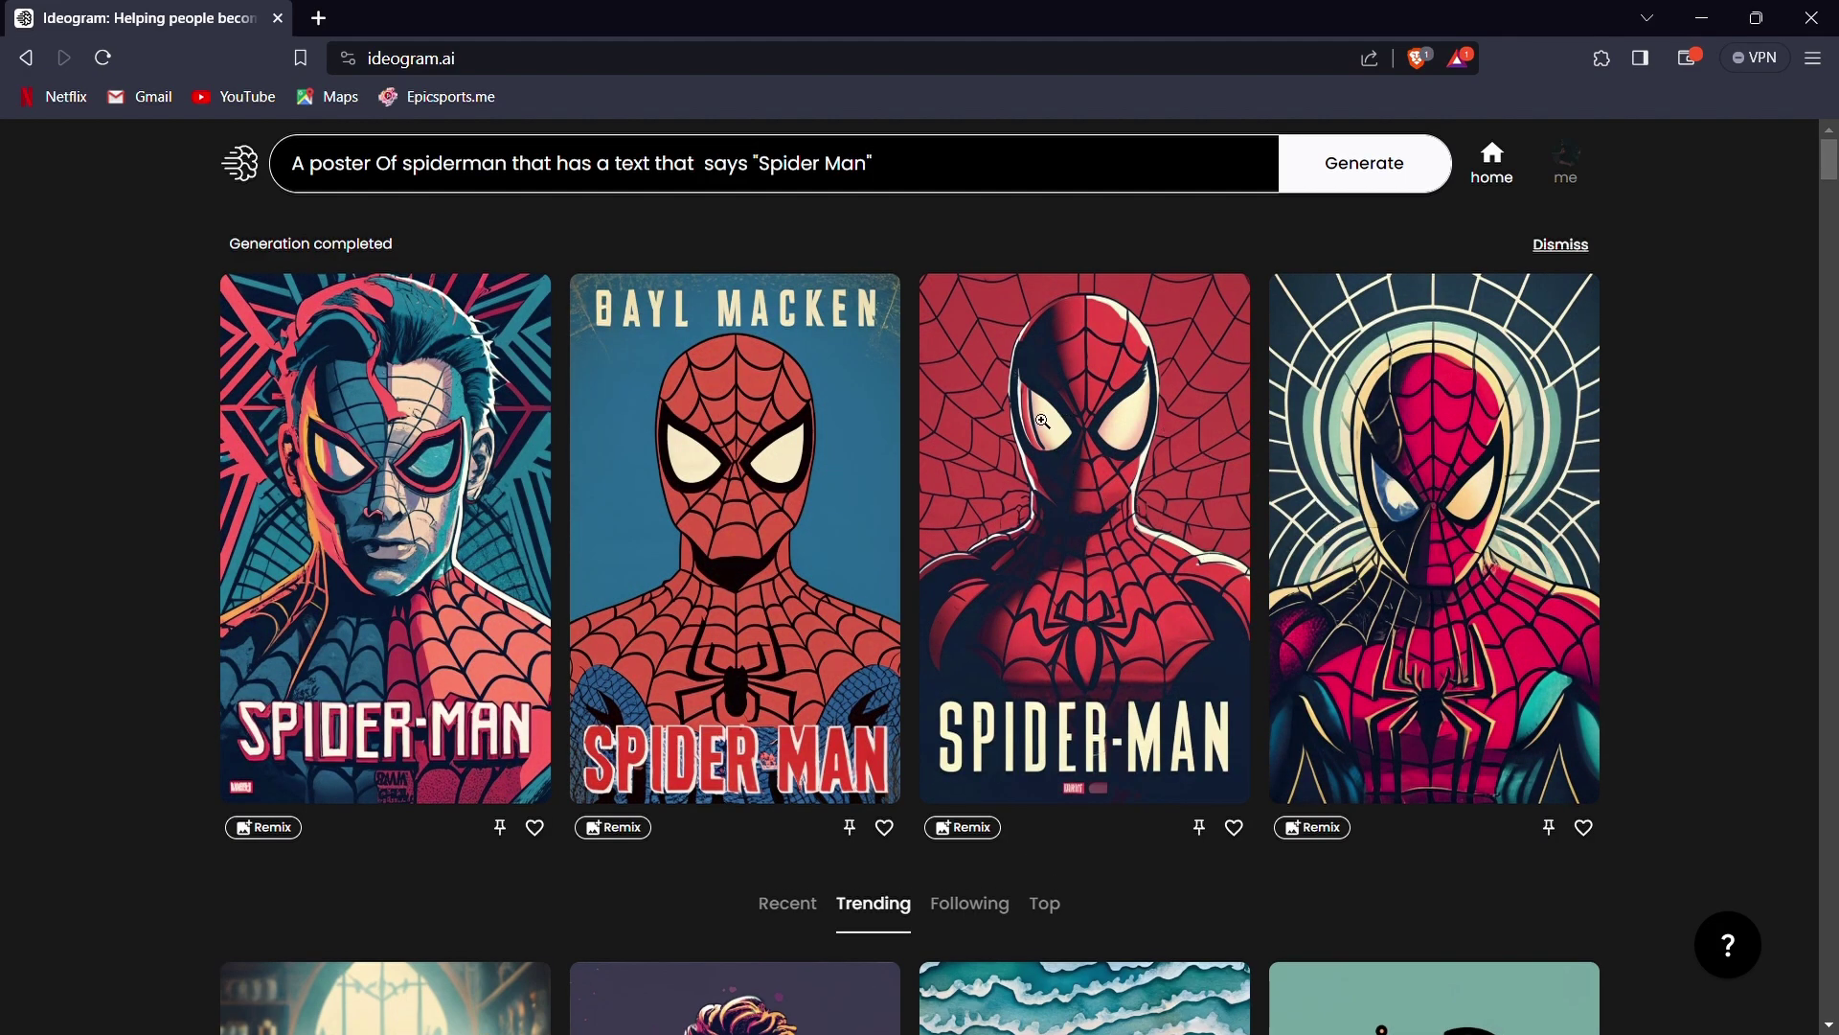
{"action": "left_click", "coordinate": [384, 536]}
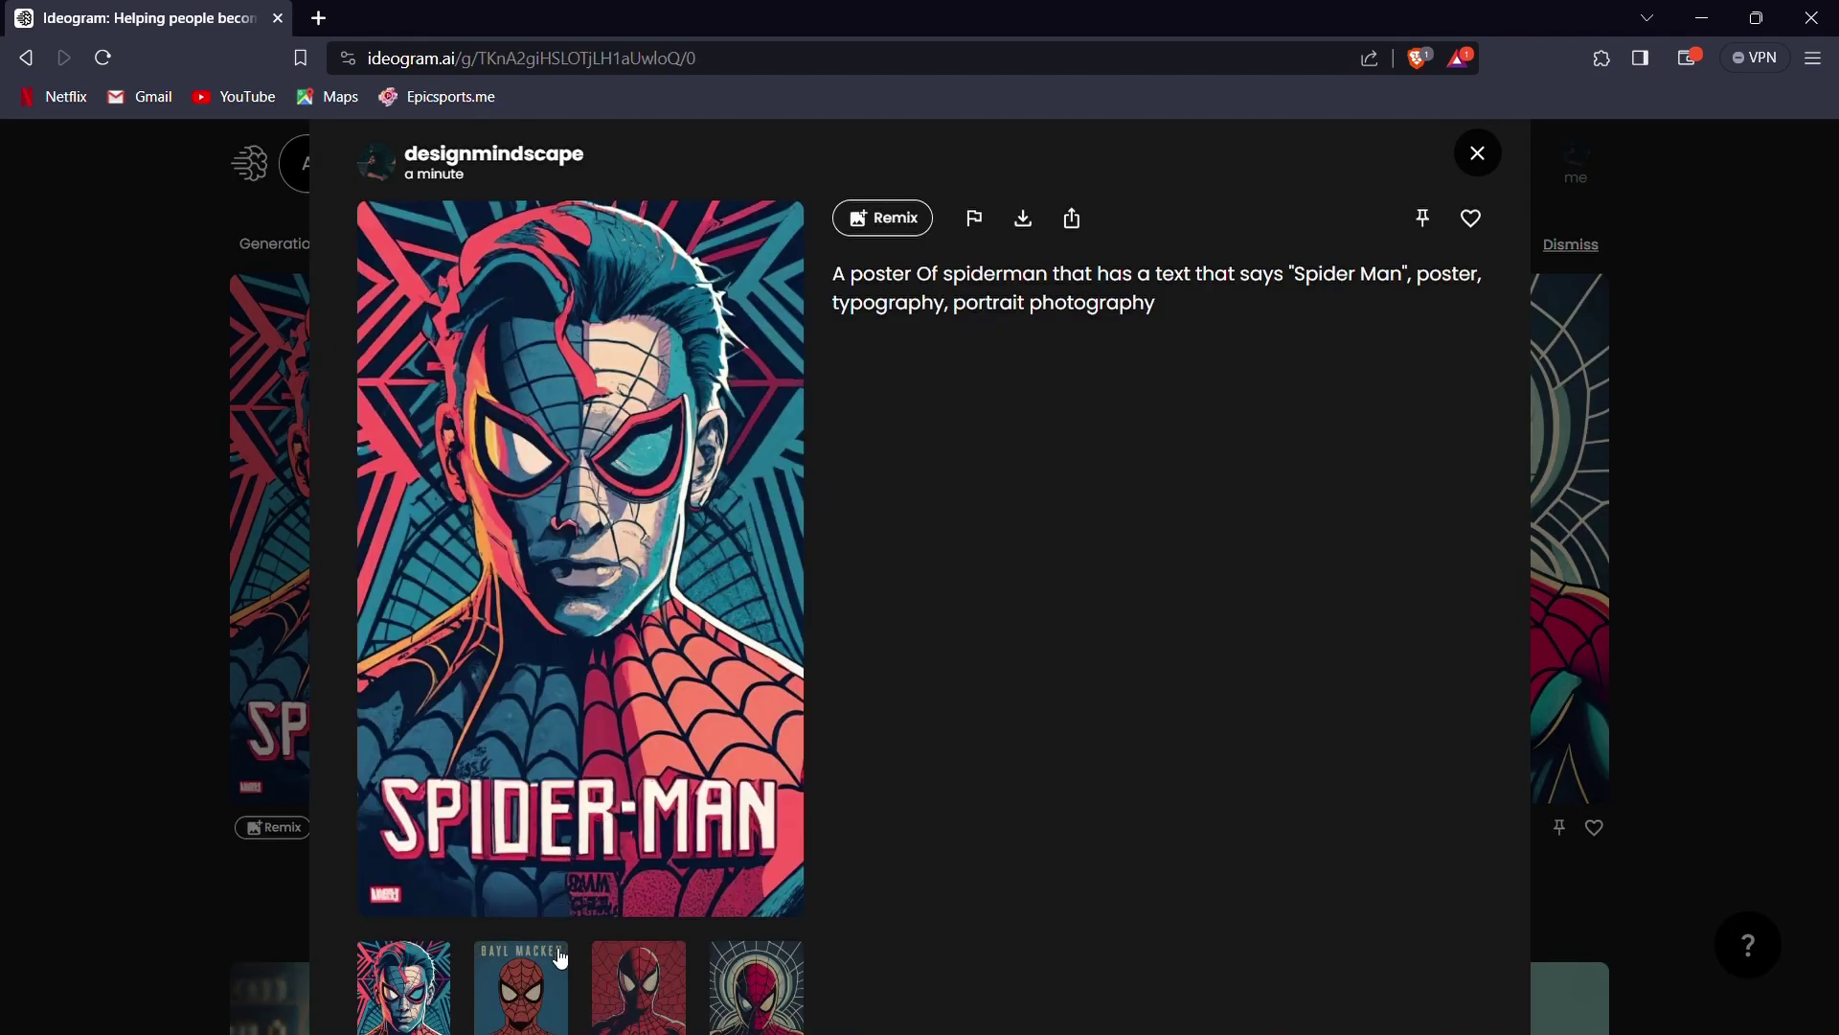
{"action": "left_click", "coordinate": [535, 996]}
{"action": "left_click", "coordinate": [641, 984]}
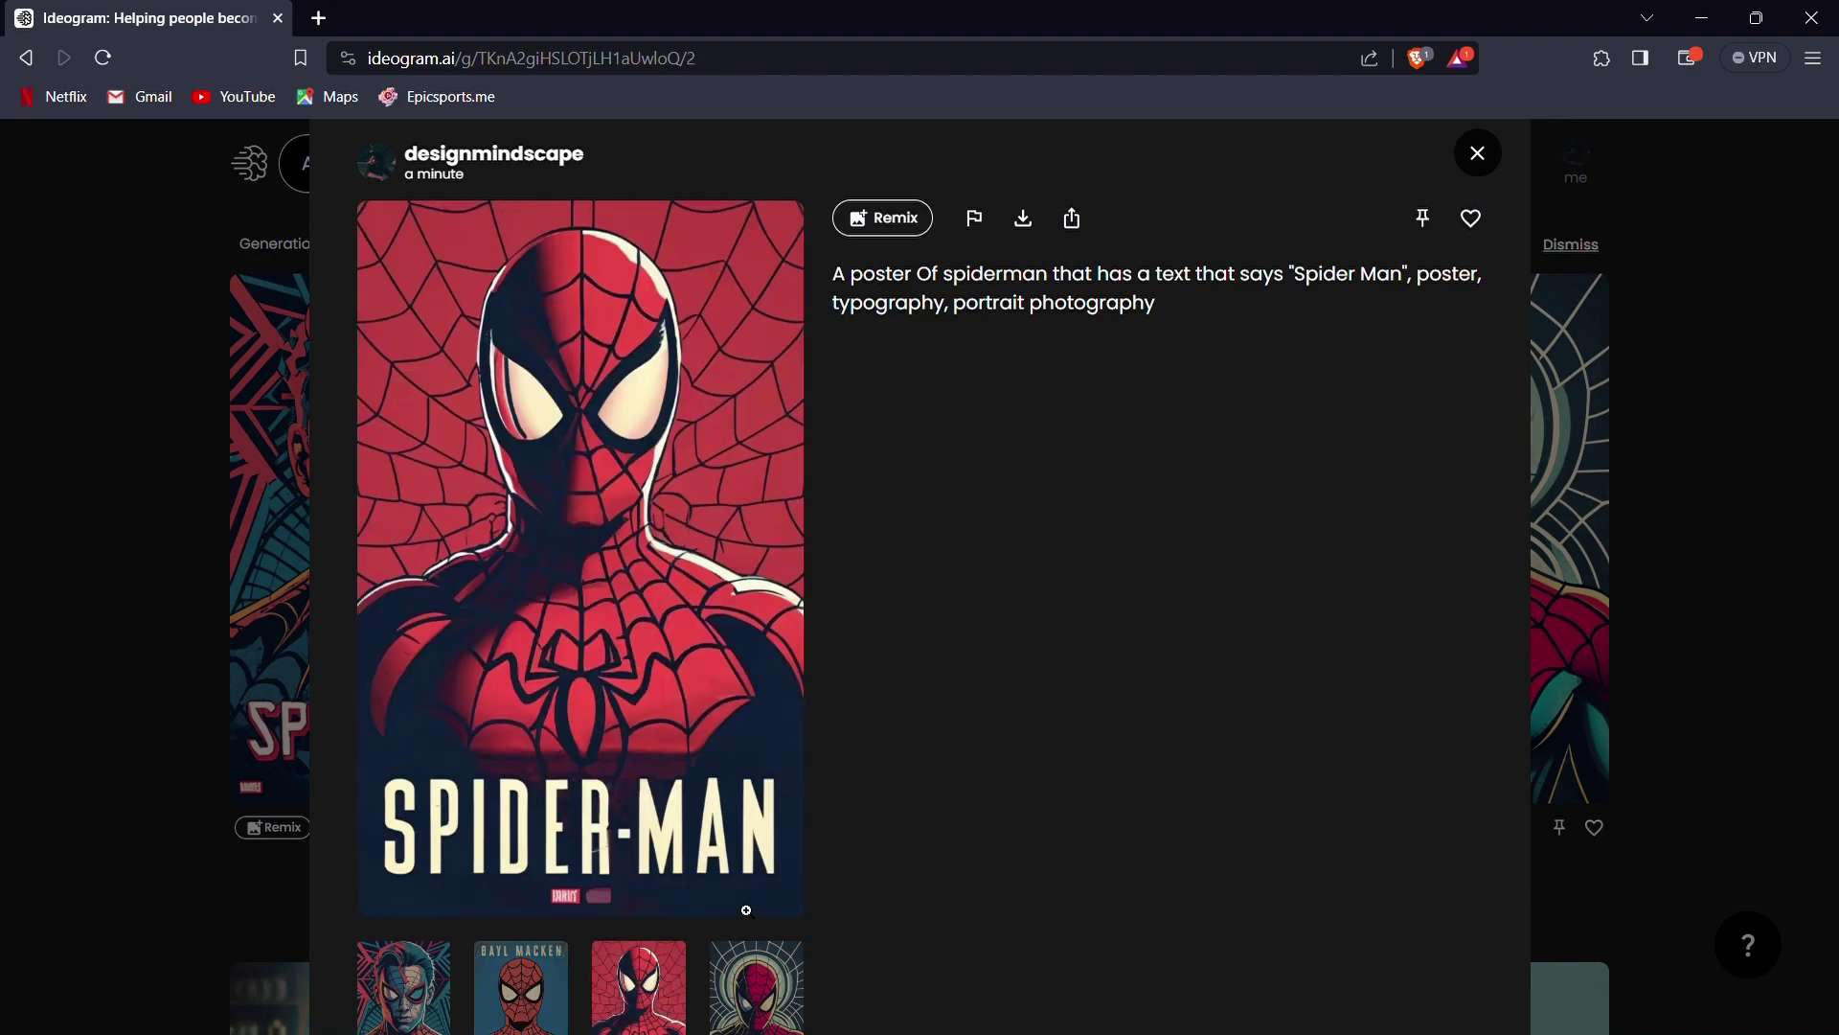
{"action": "left_click", "coordinate": [722, 1006]}
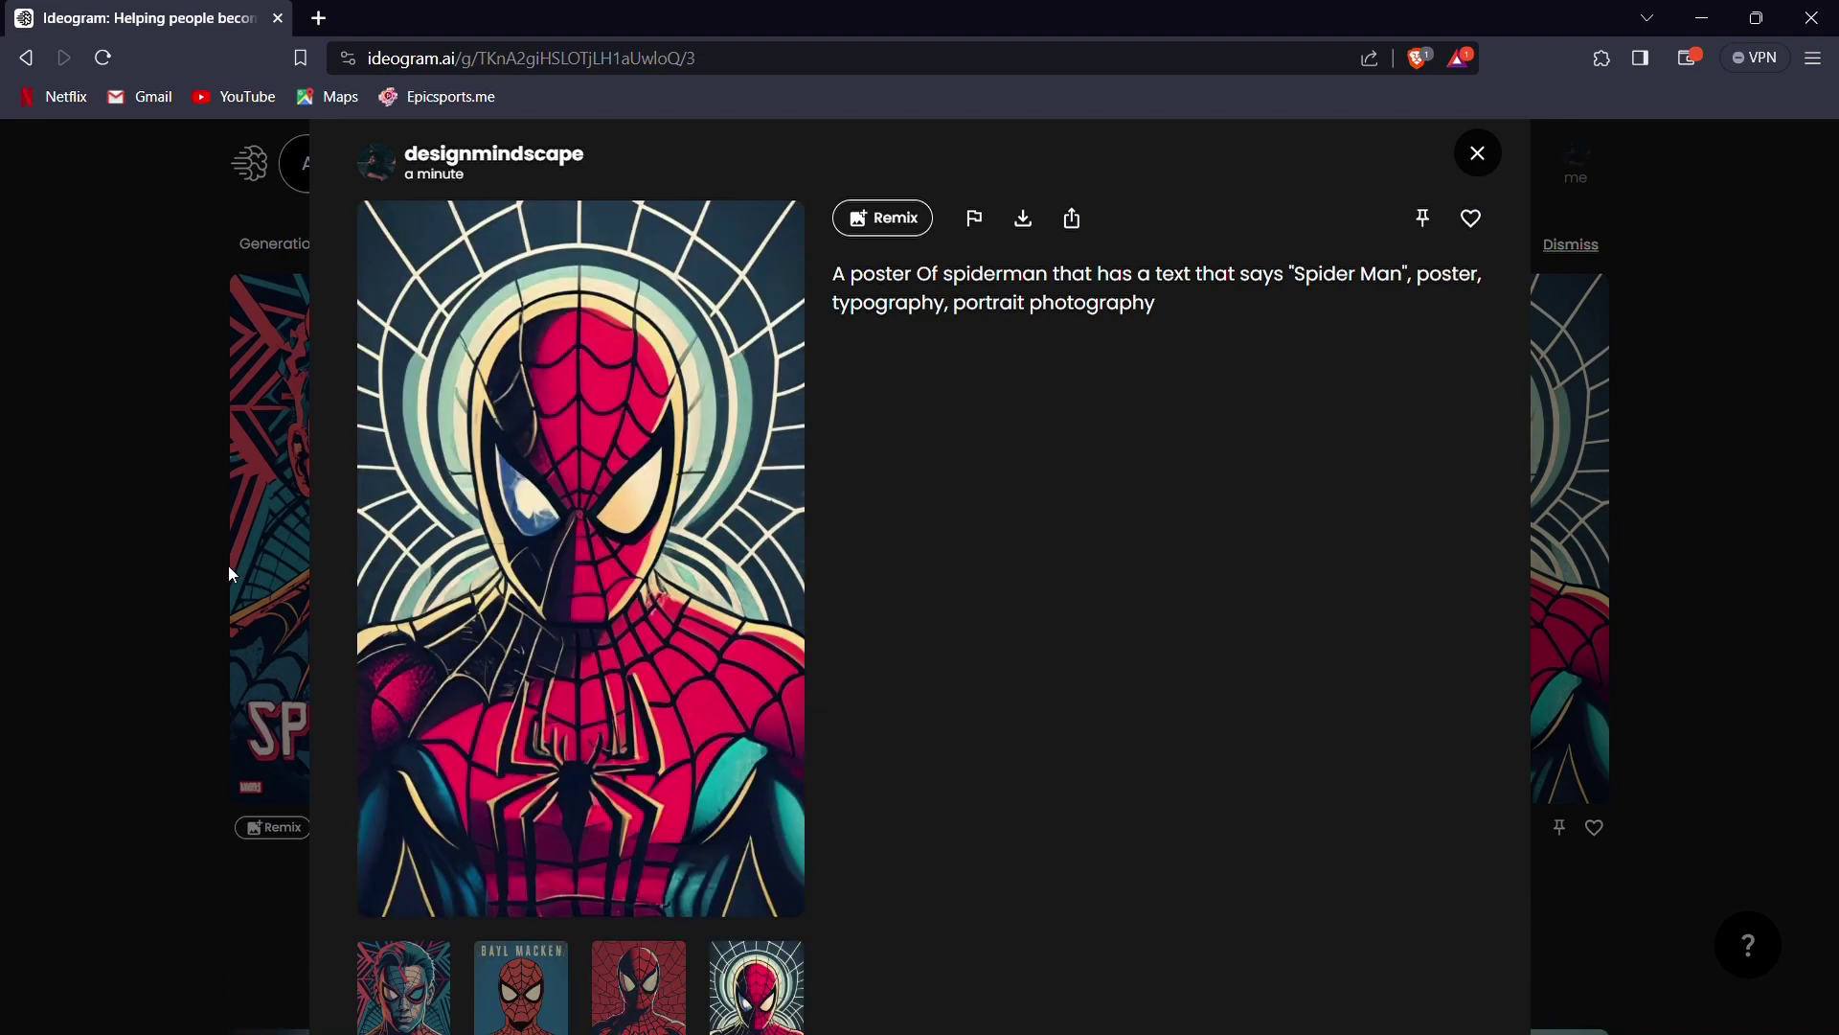
{"action": "key", "text": "Escape"}
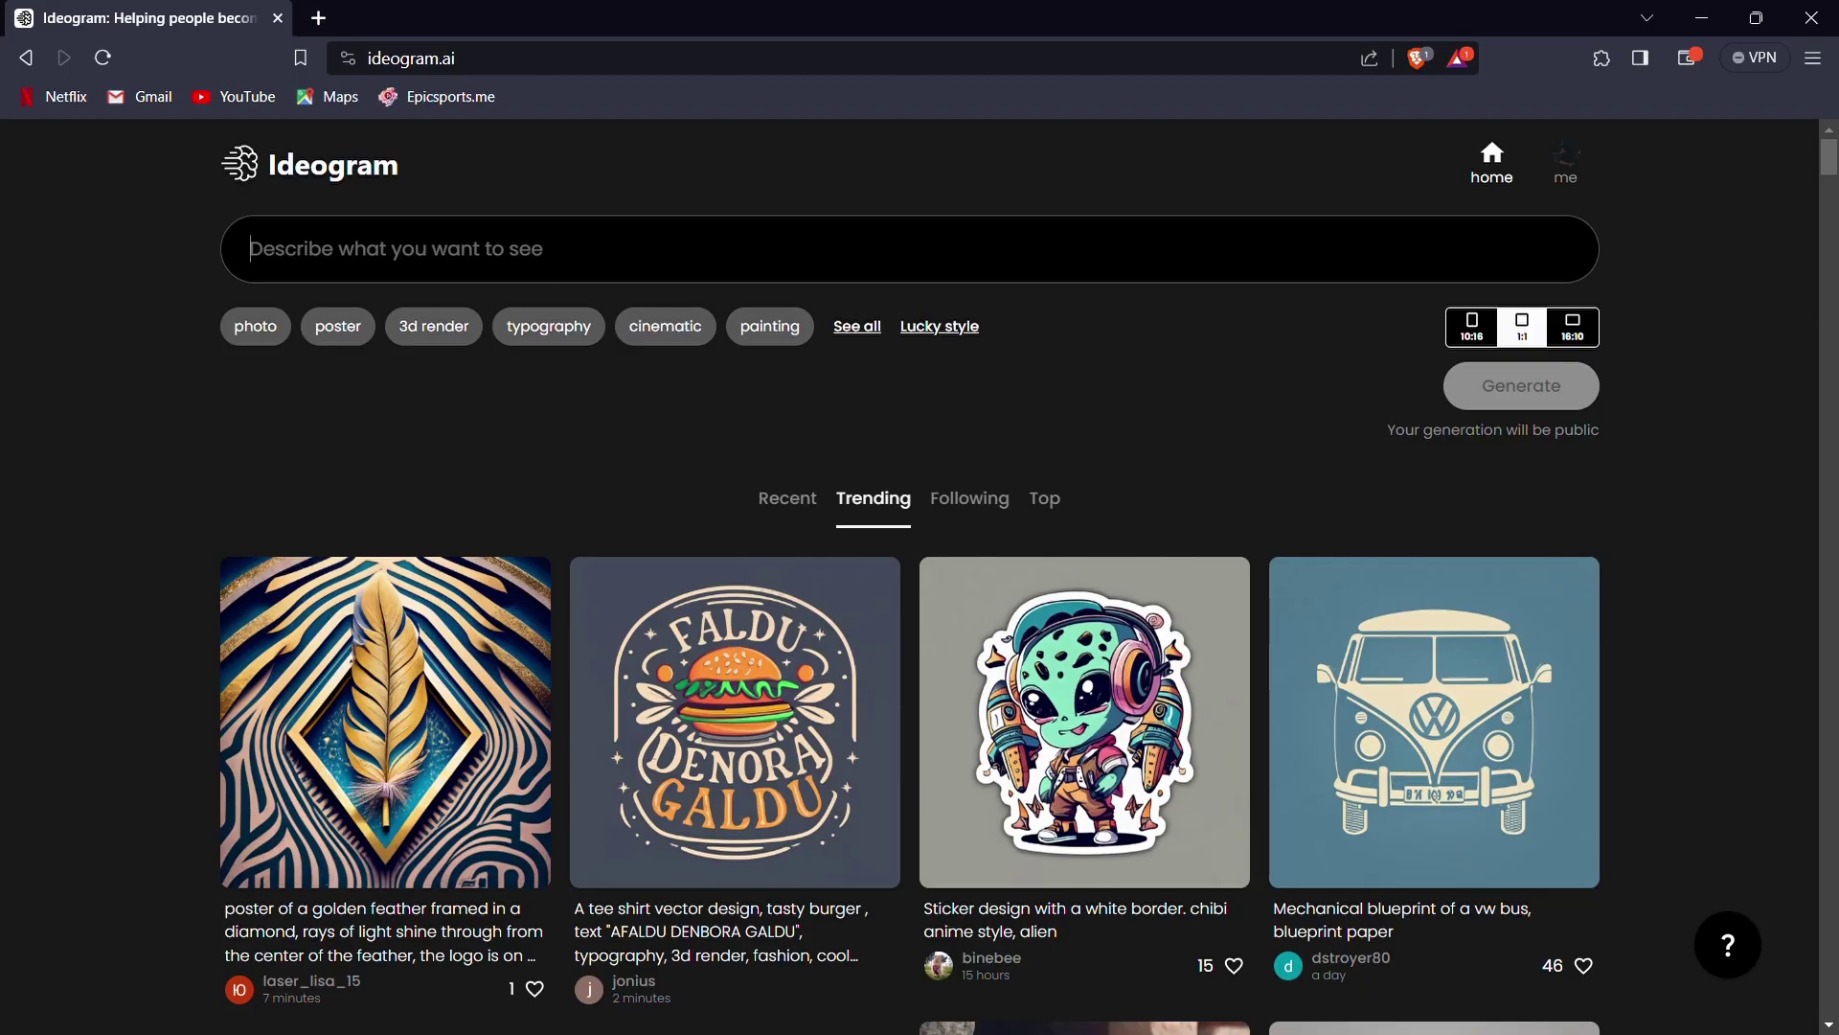
Generate the deer-in-rifle-scope T-shirt prompt with typography and fashion styles at square 1:1.
{"action": "type", "text": "A"}
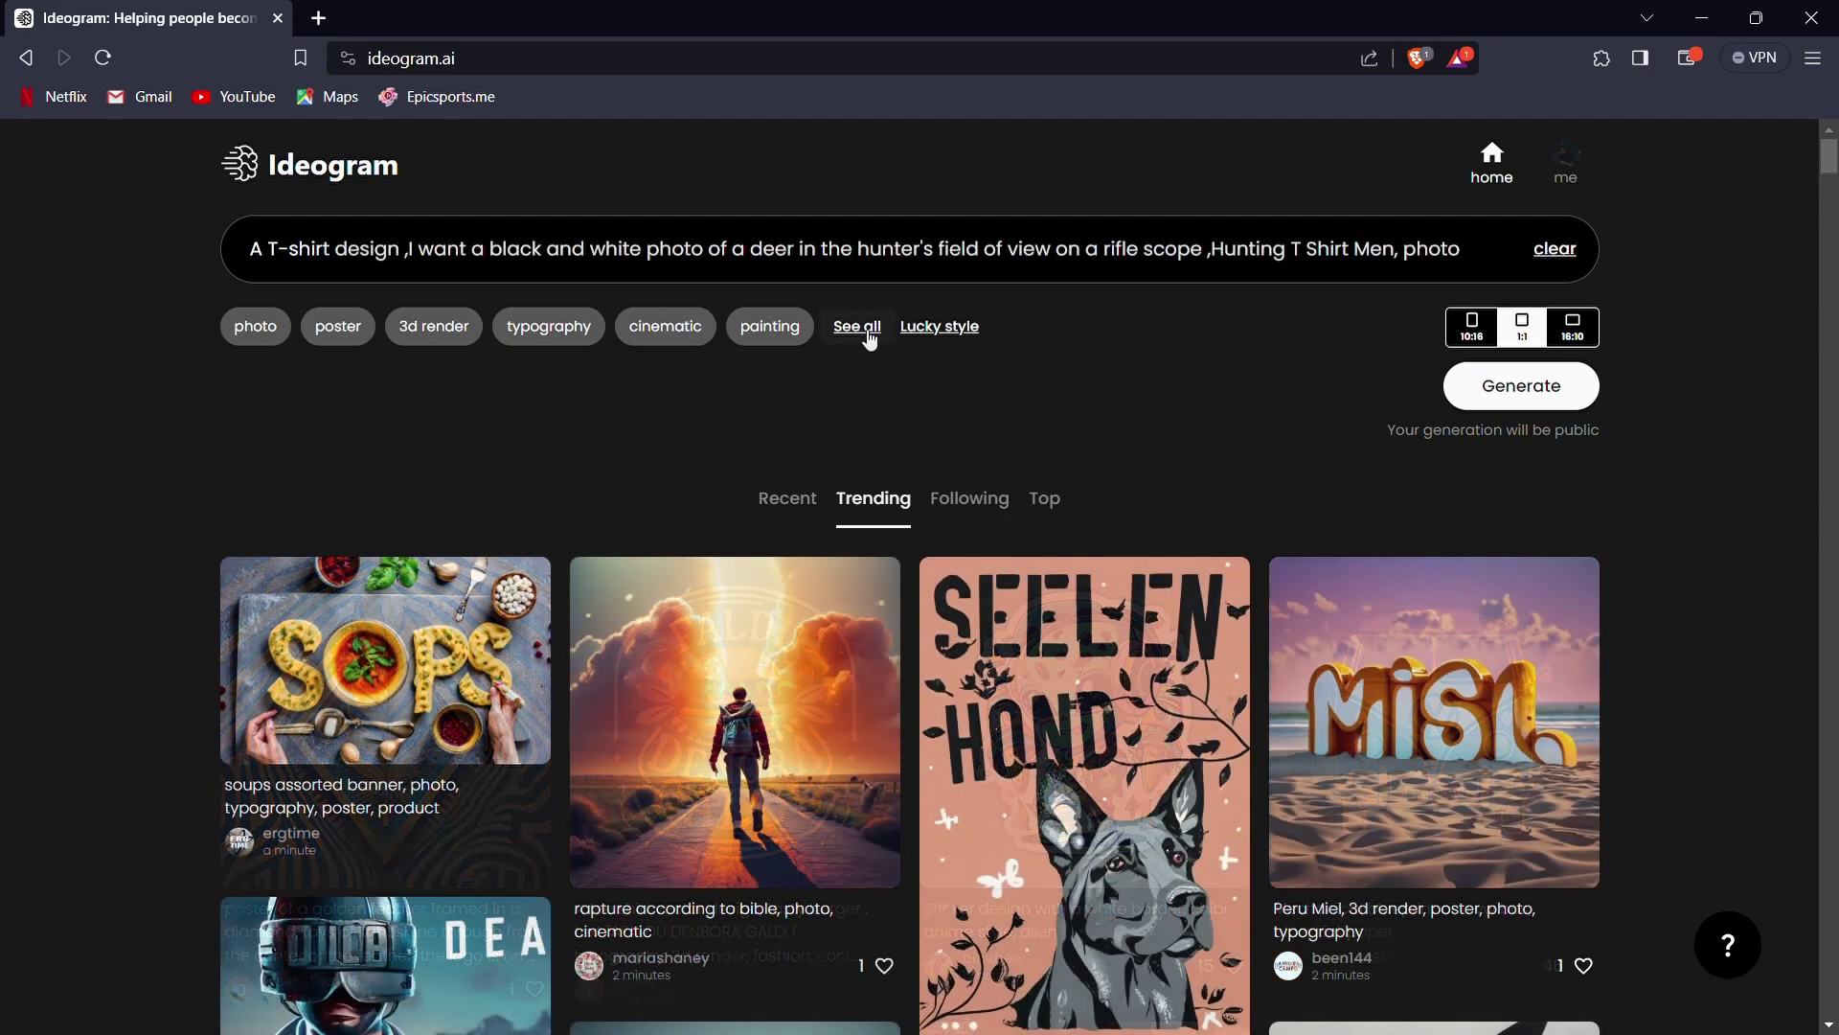
{"action": "left_click", "coordinate": [862, 332]}
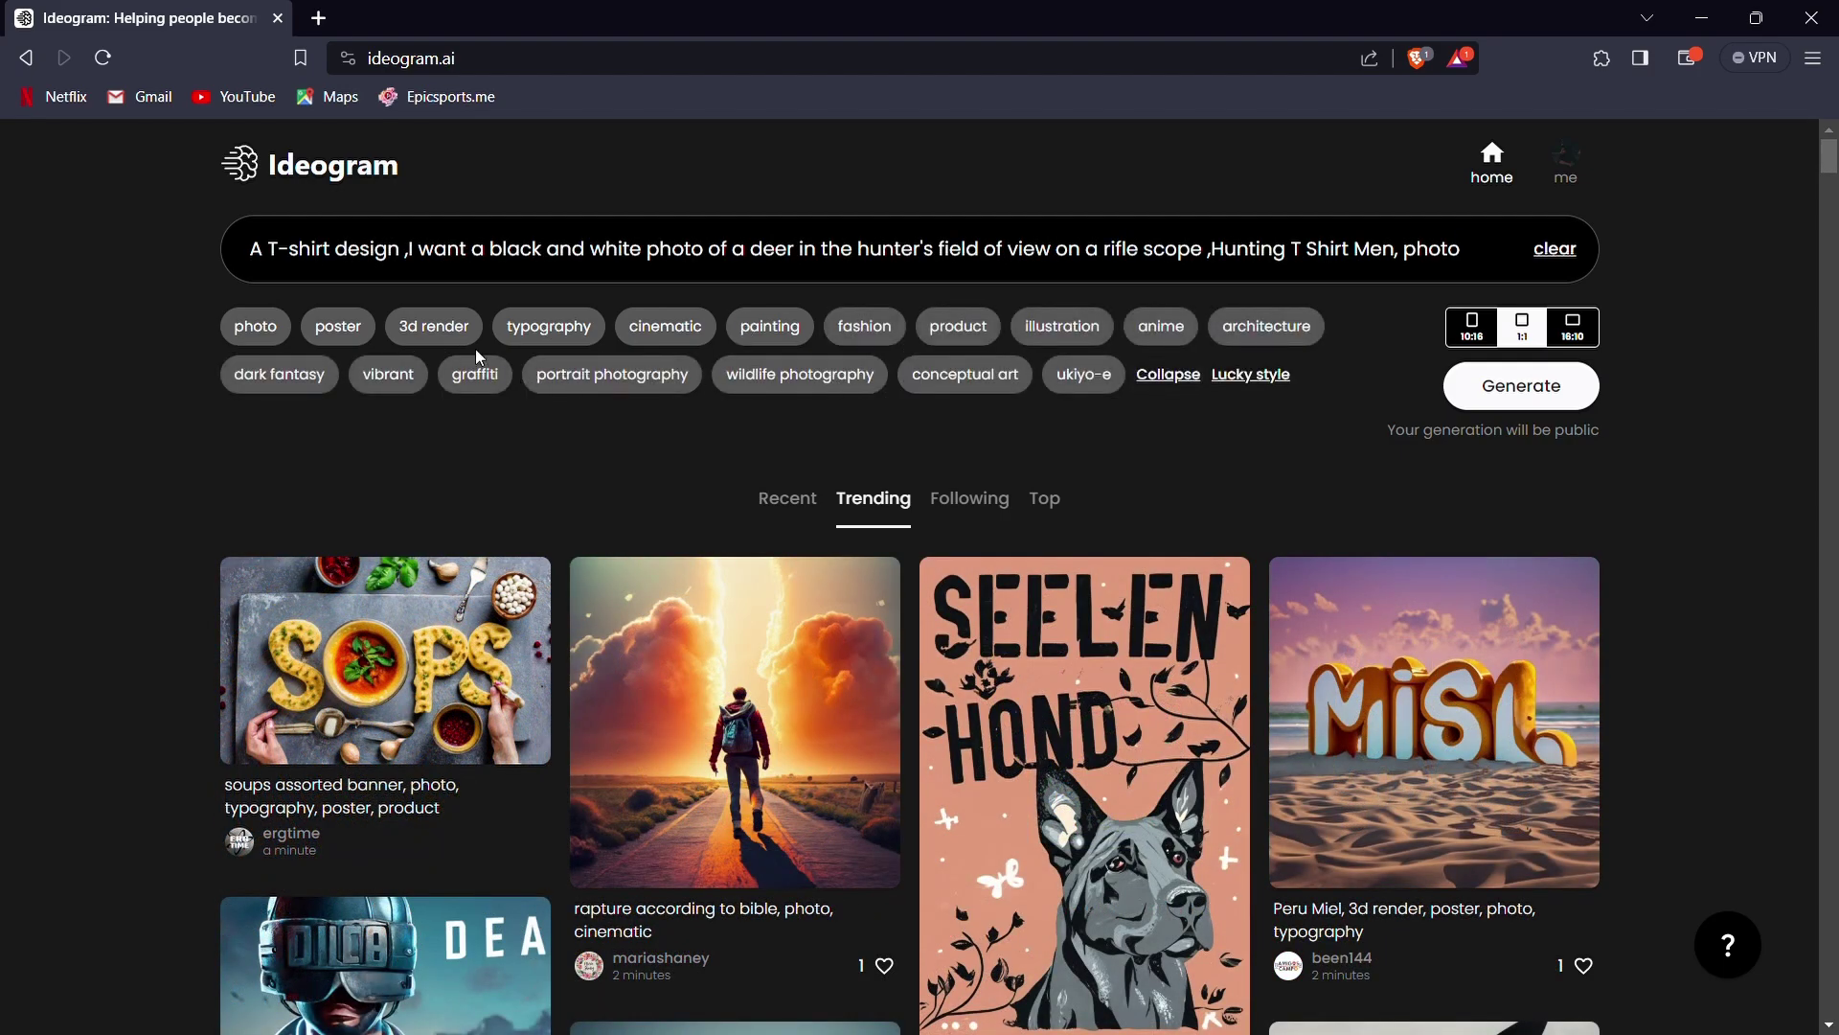
{"action": "left_click", "coordinate": [577, 332]}
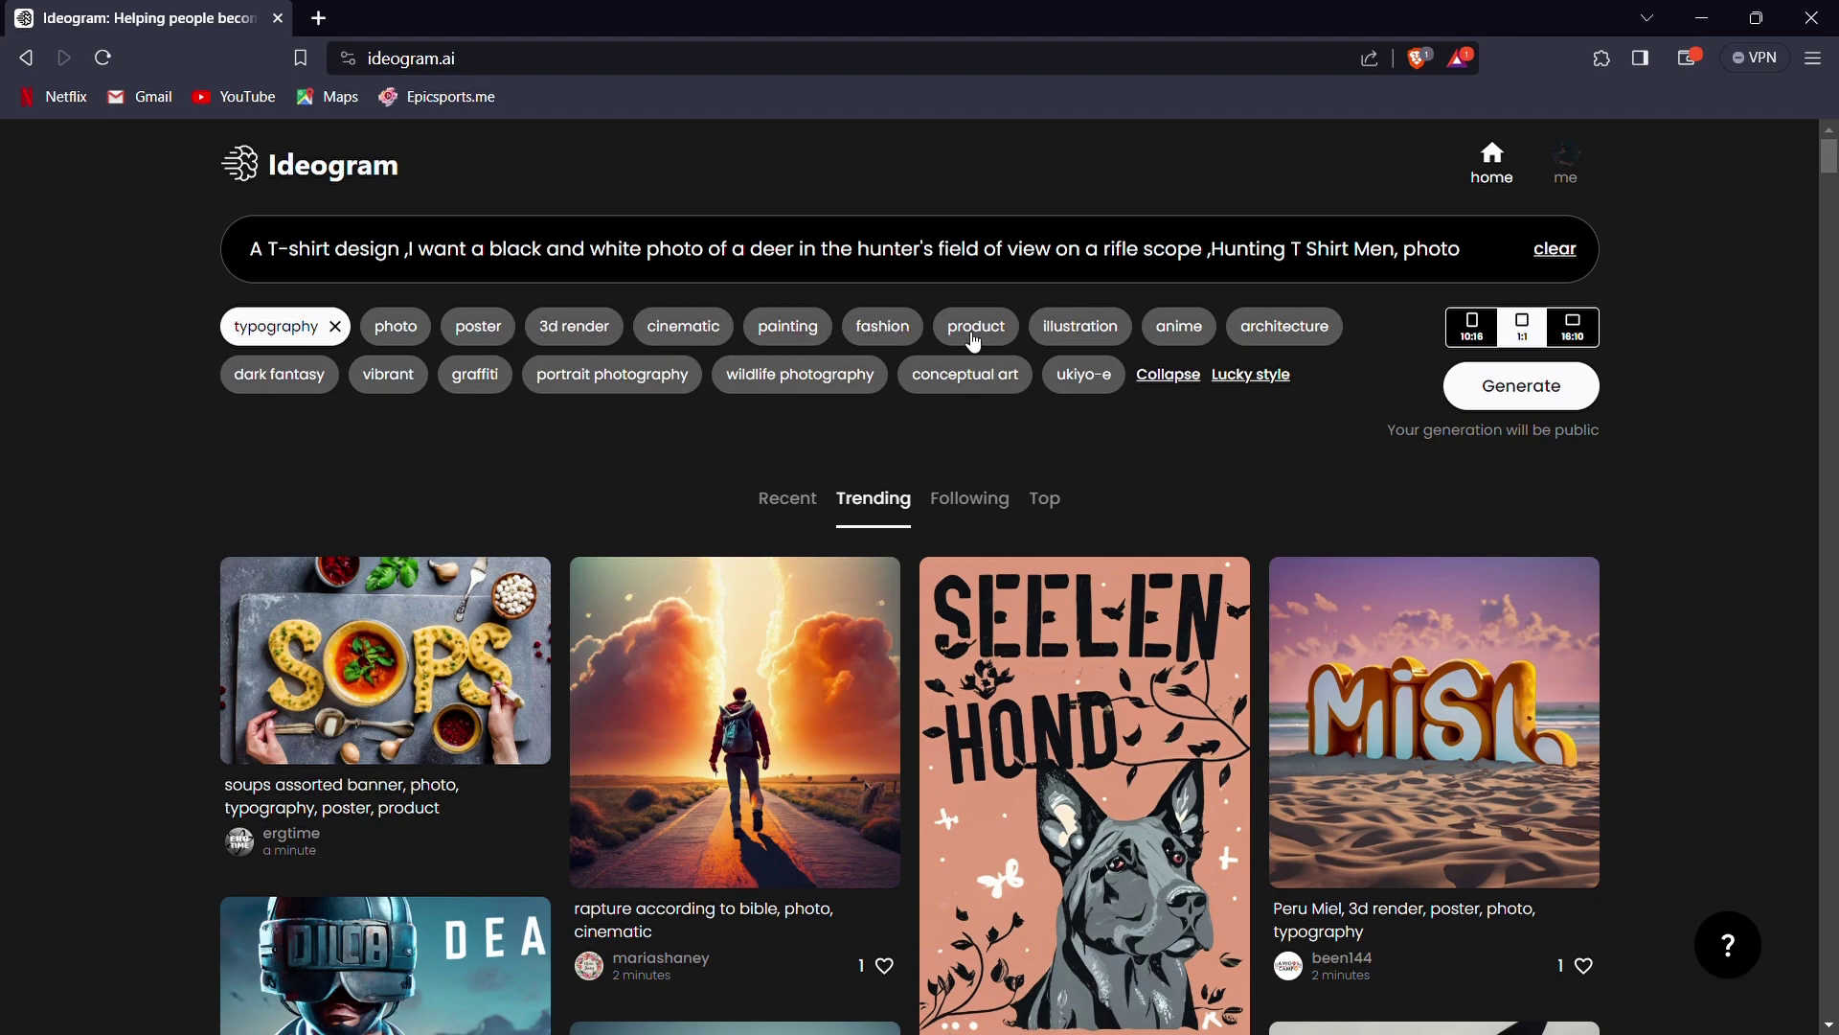
{"action": "left_click", "coordinate": [917, 343]}
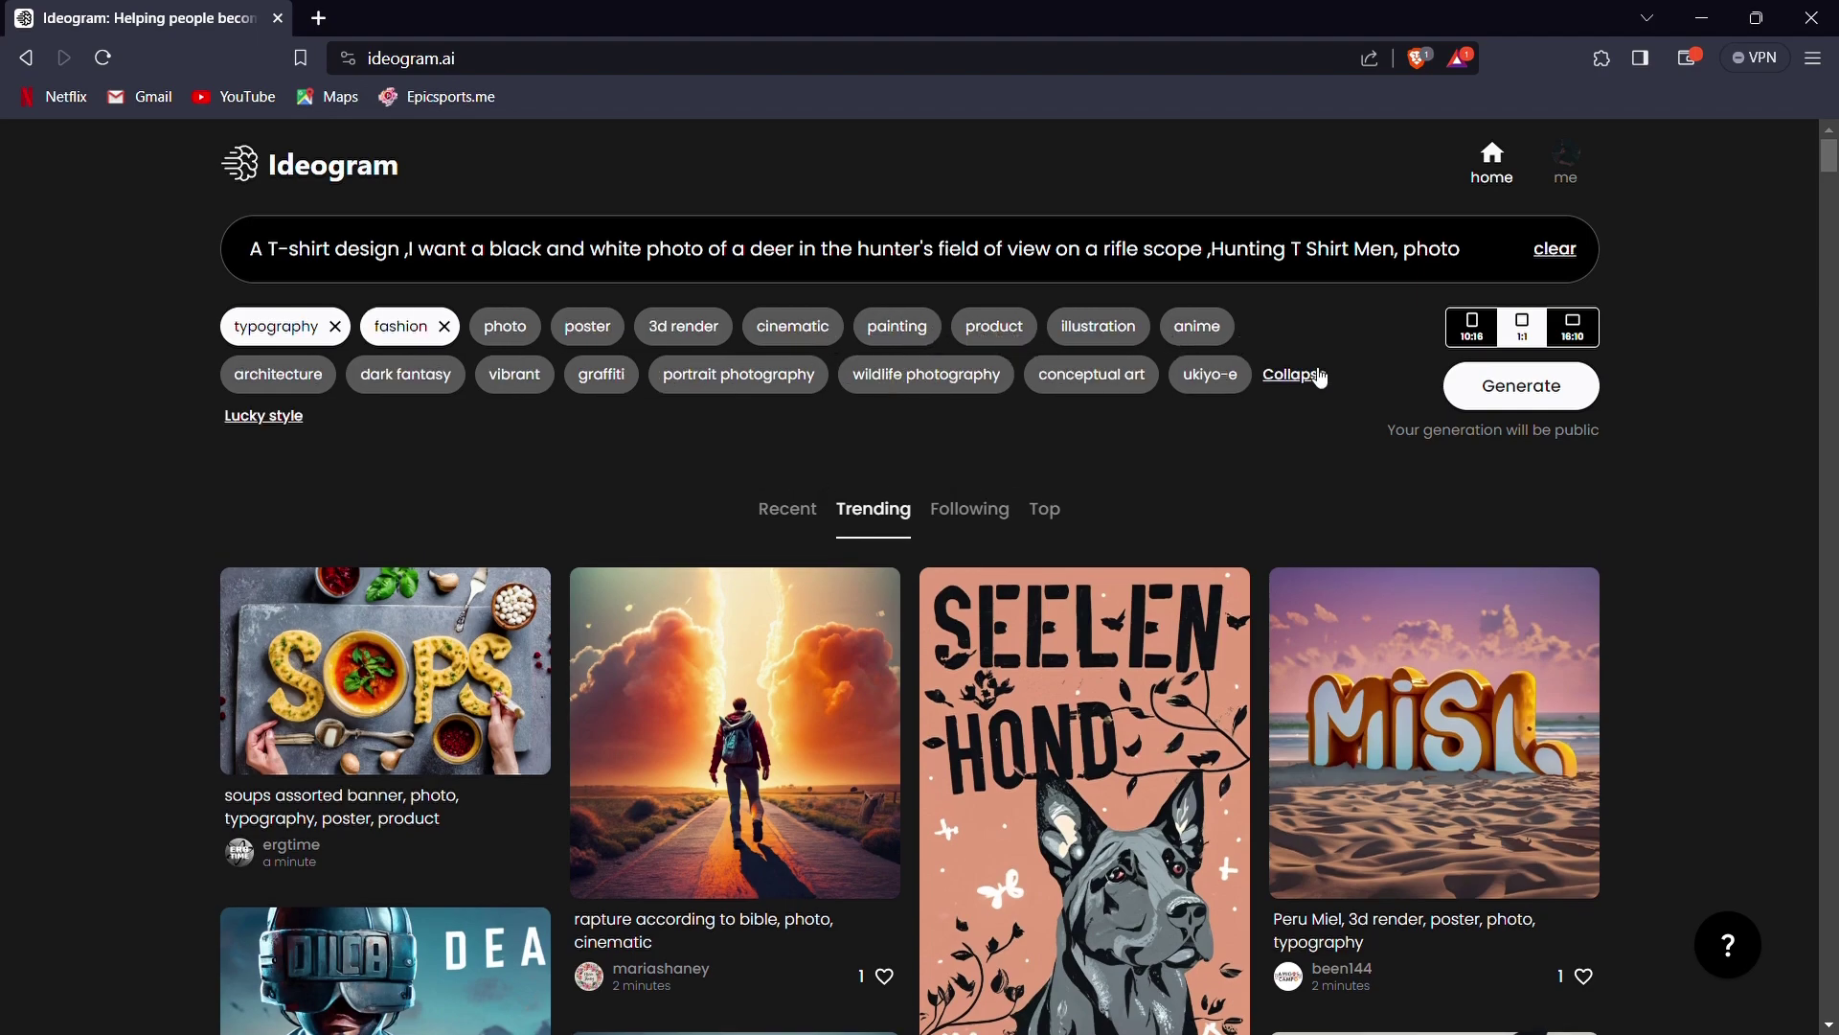
{"action": "left_click", "coordinate": [1586, 378]}
{"action": "left_click", "coordinate": [1513, 335]}
{"action": "left_click", "coordinate": [1528, 335]}
{"action": "left_click", "coordinate": [1520, 393]}
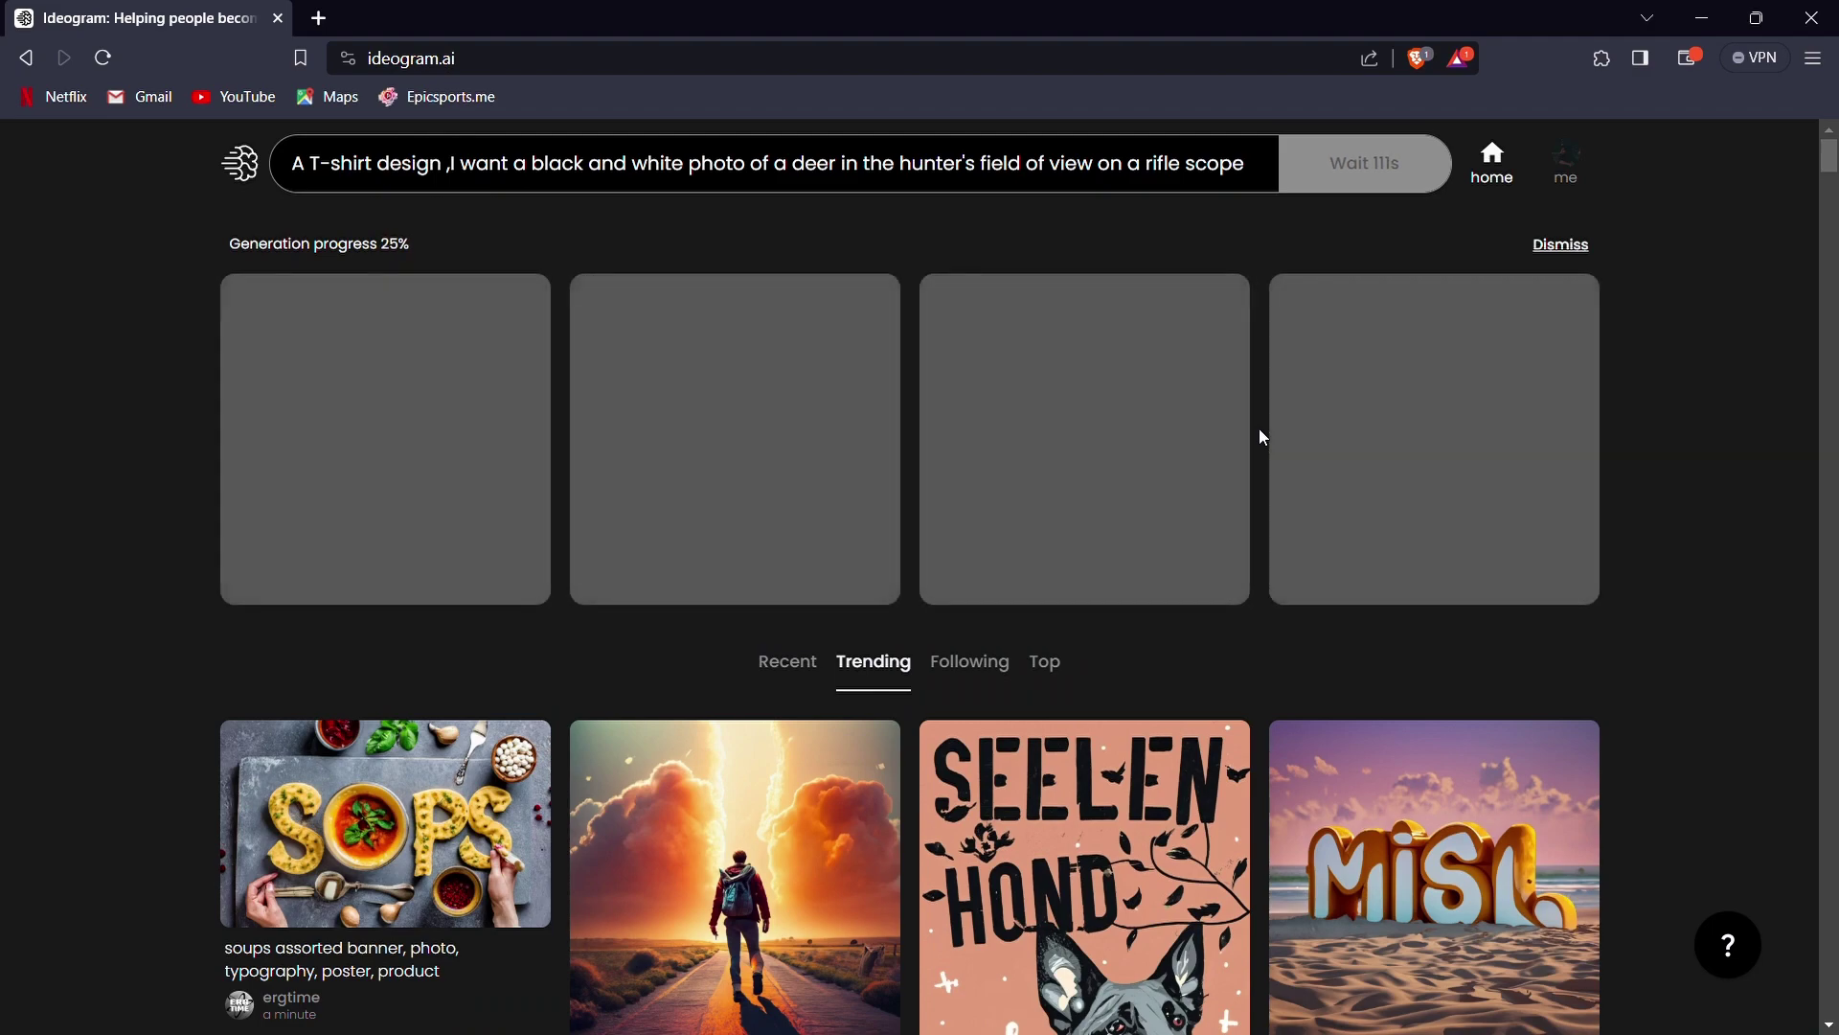
Inspect each of the four black-and-white deer T-shirt designs full size, then close the viewer.
{"action": "scroll", "coordinate": [1259, 430], "scroll_direction": "down", "scroll_amount": 3}
{"action": "scroll", "coordinate": [1259, 430], "scroll_direction": "up", "scroll_amount": 2}
{"action": "scroll", "coordinate": [1258, 427], "scroll_direction": "up", "scroll_amount": 1}
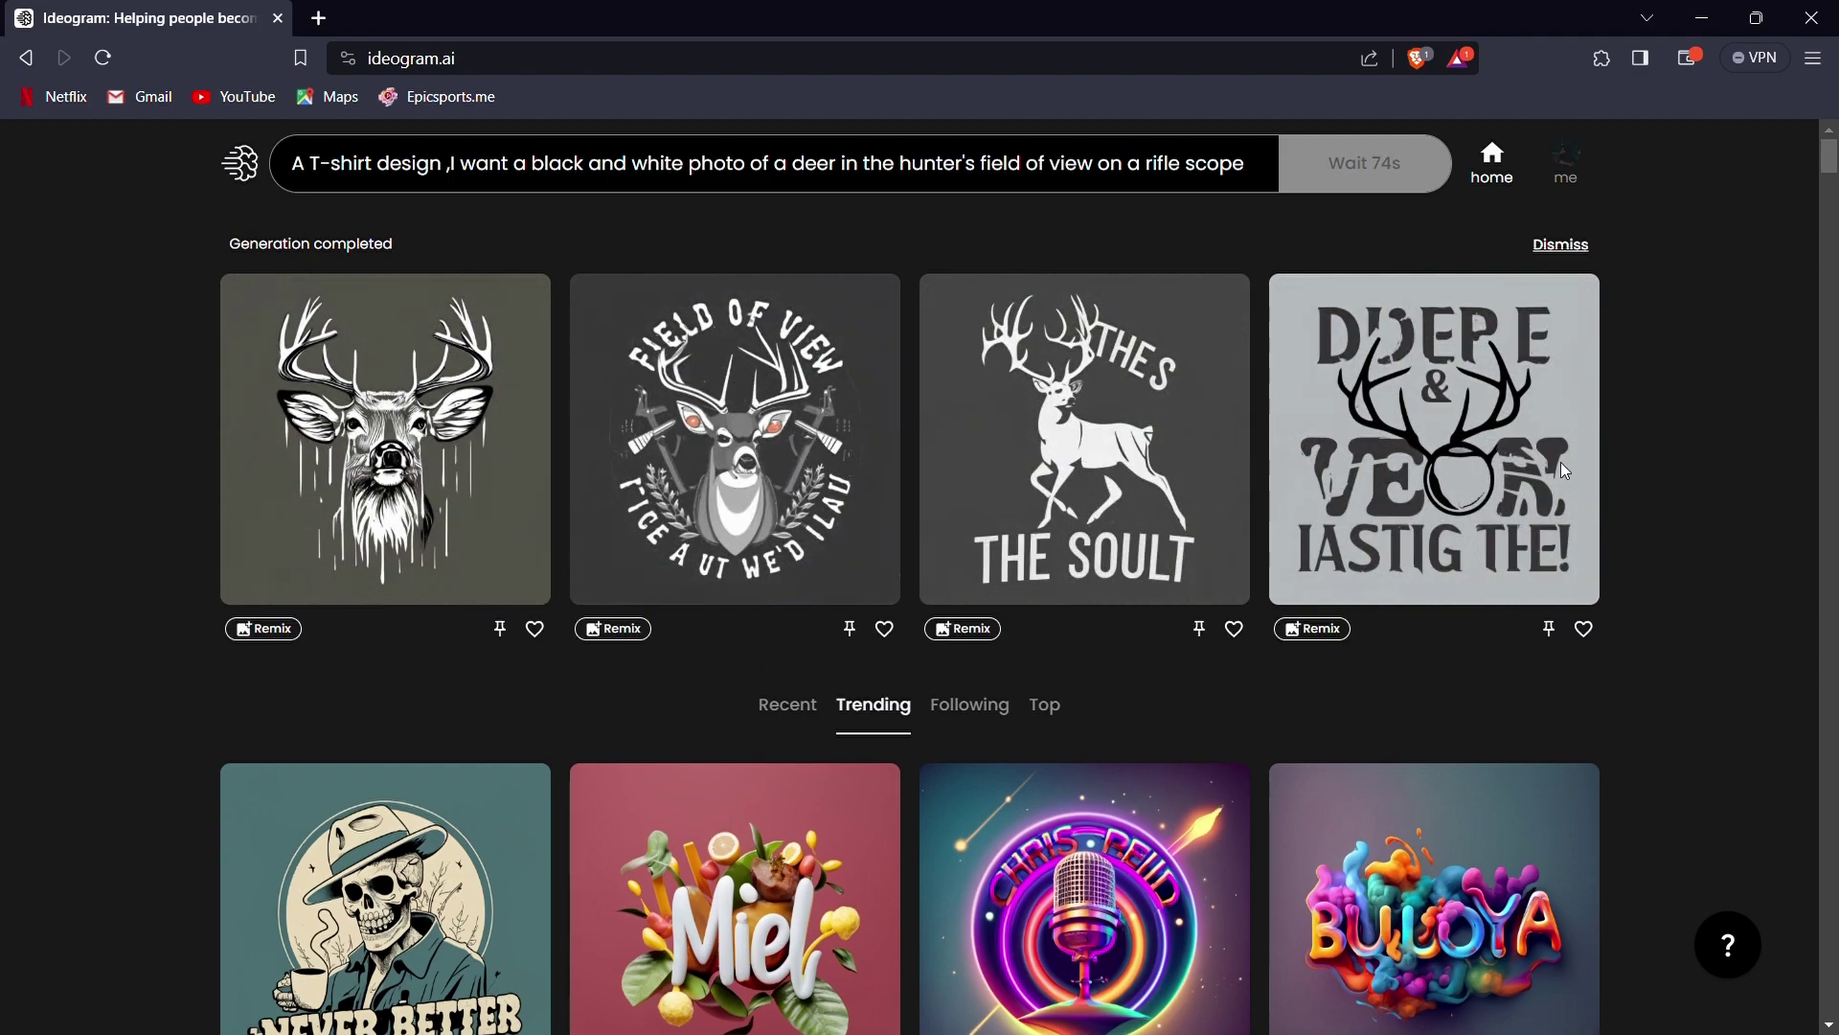
{"action": "left_click", "coordinate": [553, 445]}
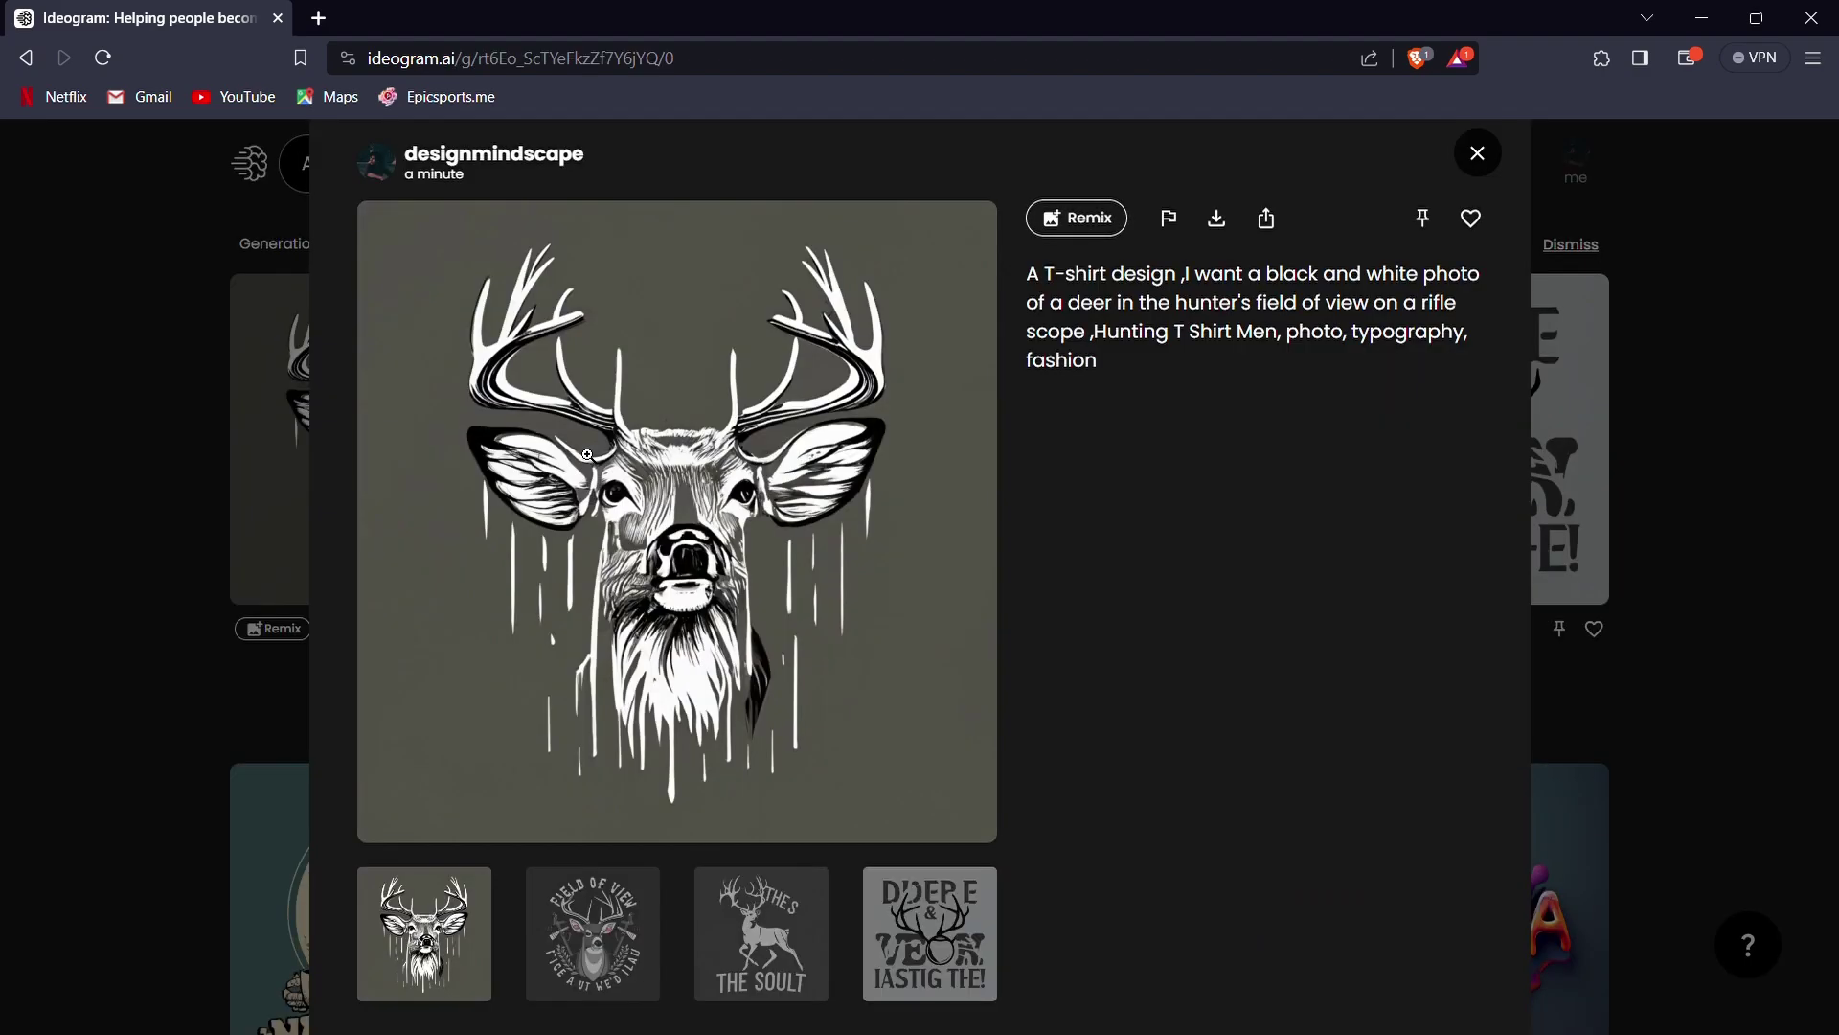
{"action": "left_click", "coordinate": [610, 958]}
{"action": "left_click", "coordinate": [780, 928]}
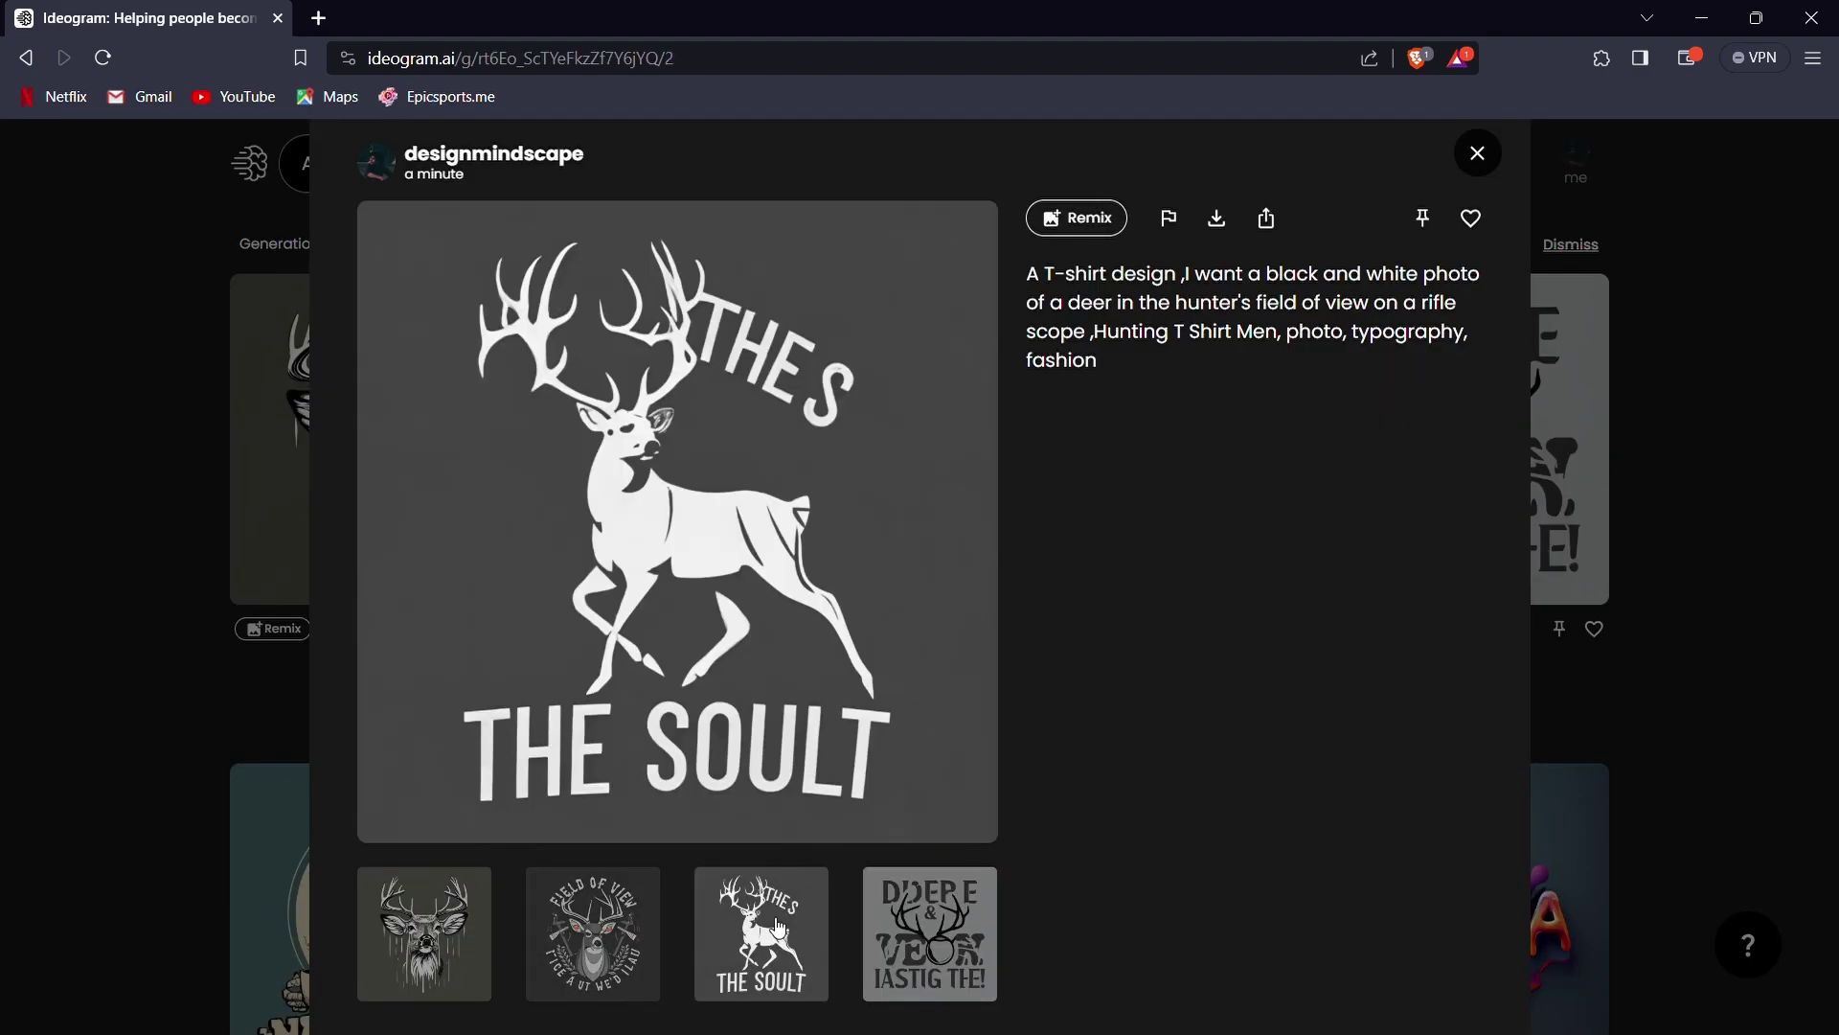
{"action": "left_click", "coordinate": [981, 931]}
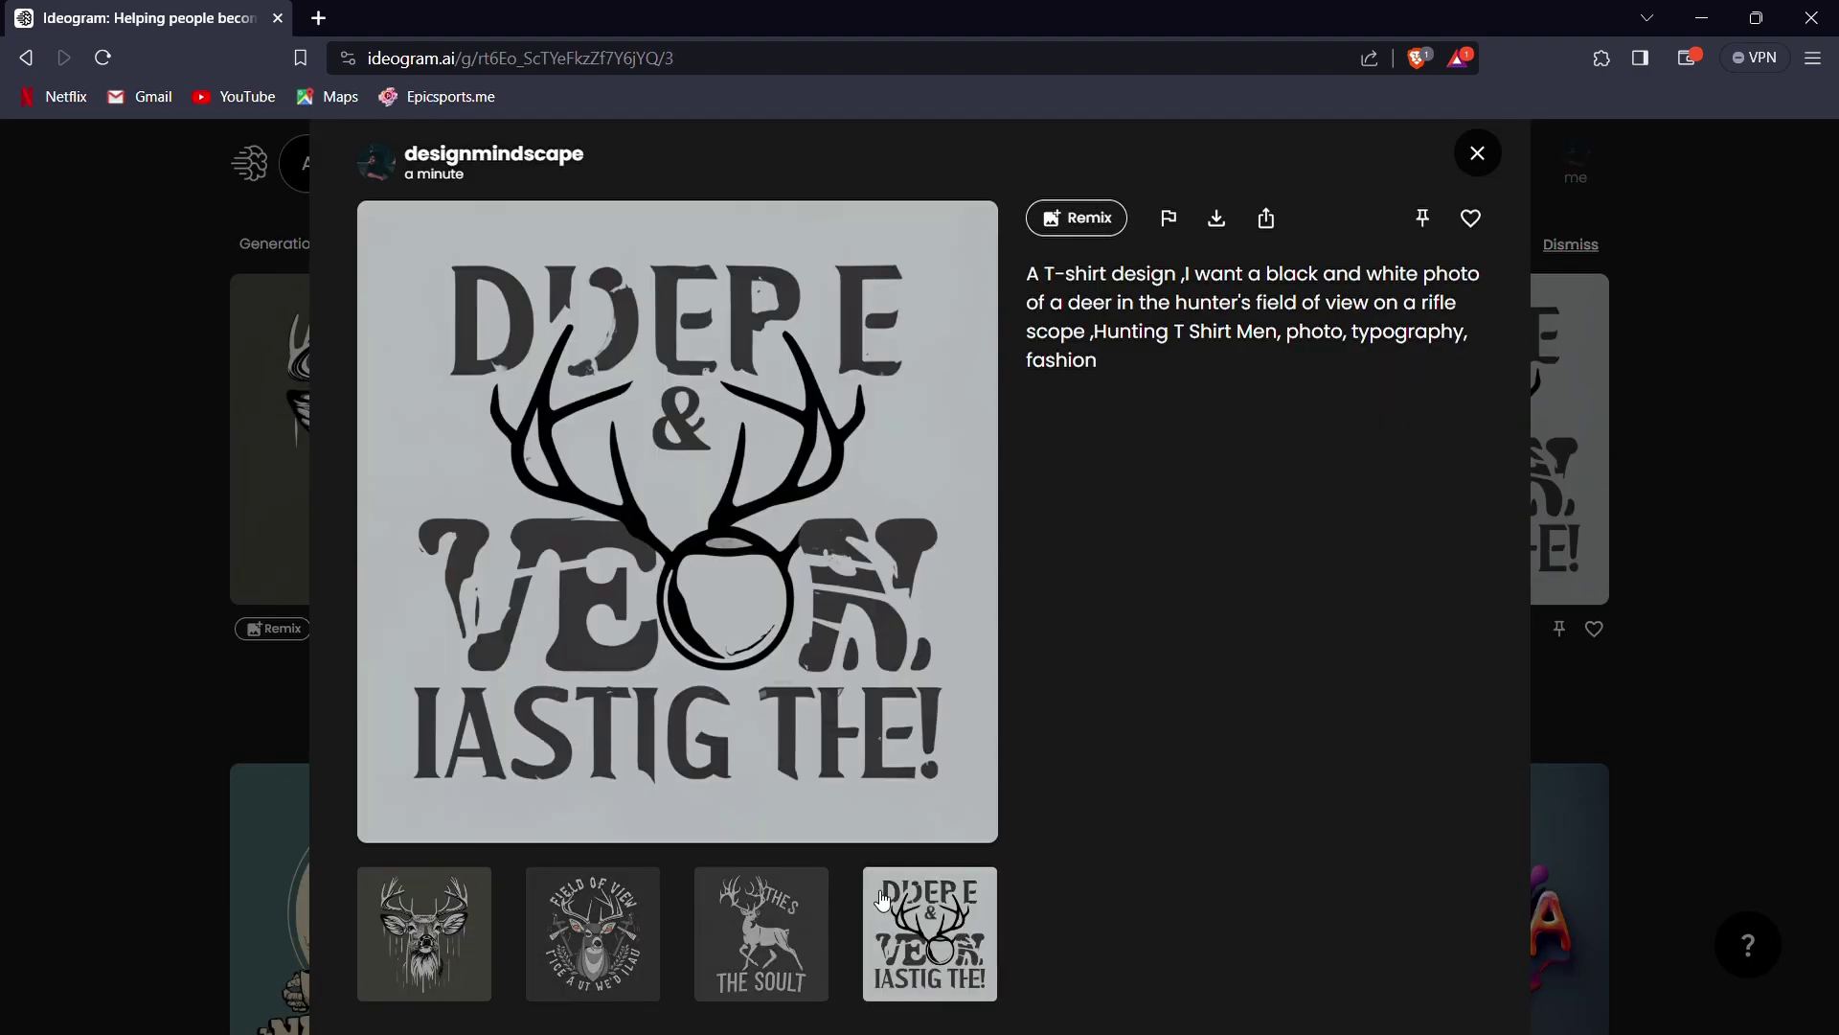
{"action": "left_click", "coordinate": [259, 609]}
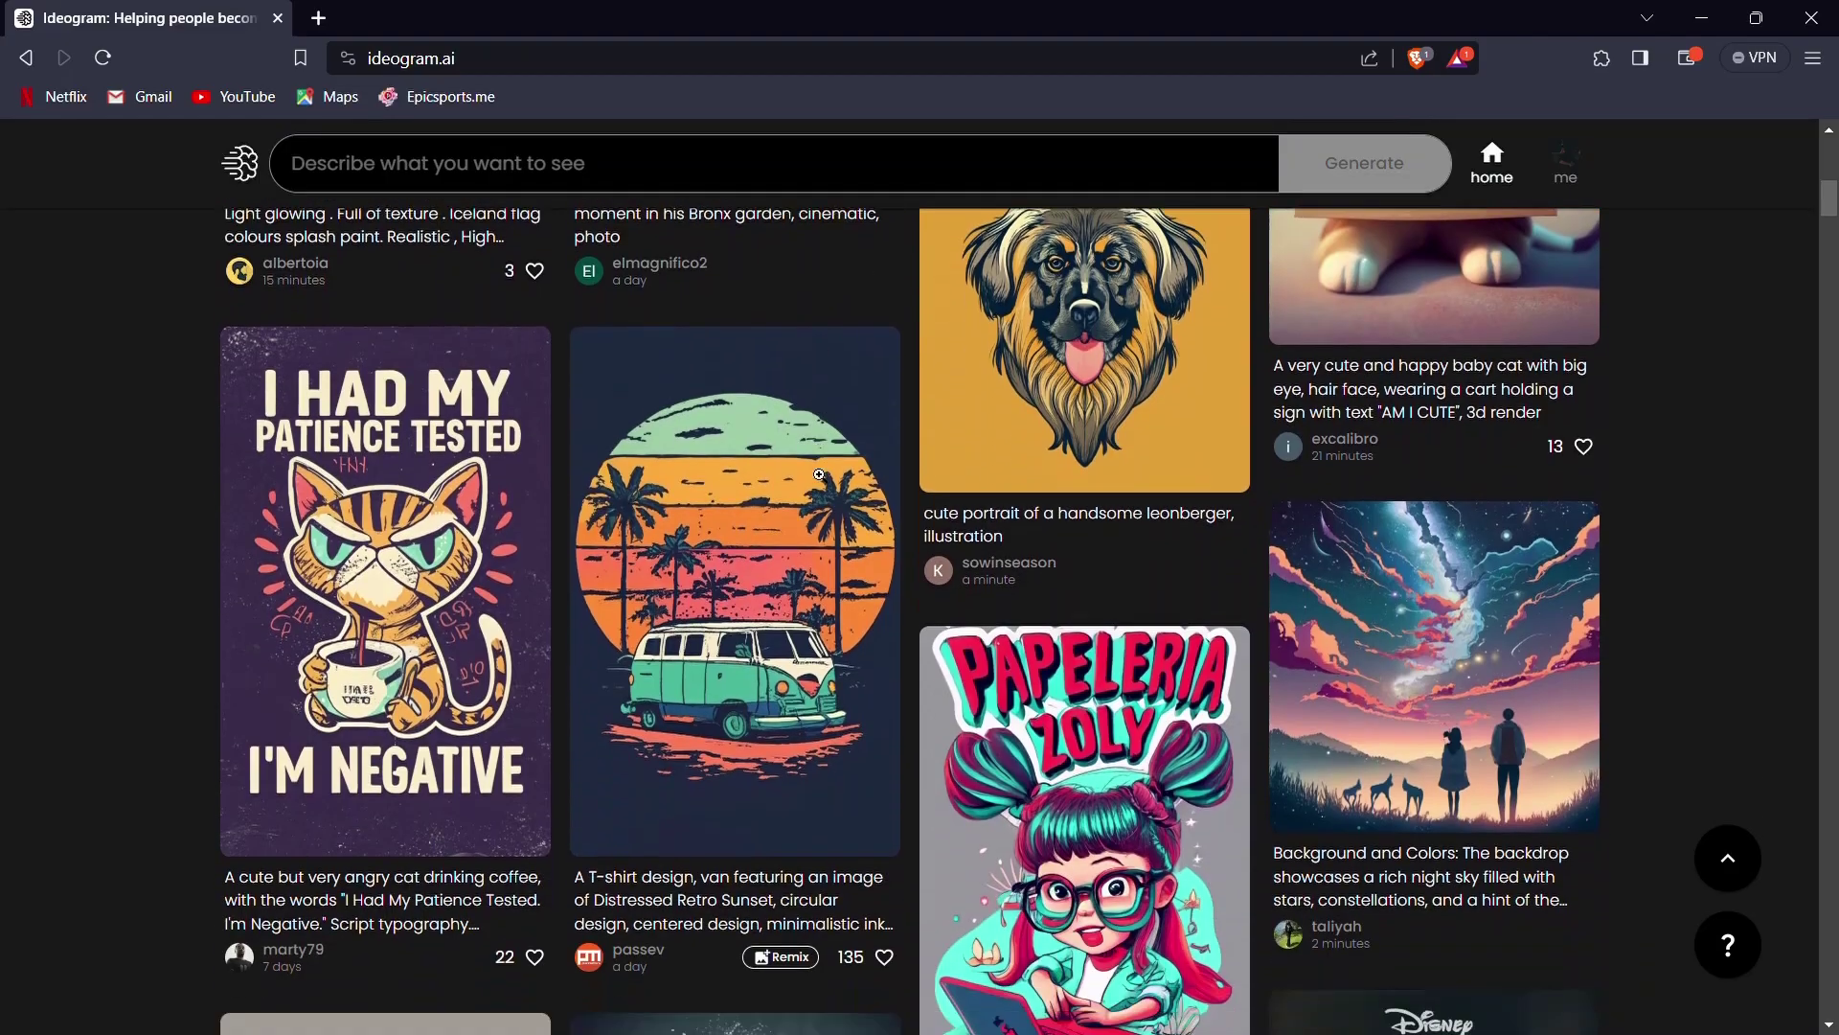
Scroll the Trending feed up and down to find the retro-sunset van T-shirt card.
{"action": "scroll", "coordinate": [819, 472], "scroll_direction": "down", "scroll_amount": 8}
{"action": "scroll", "coordinate": [819, 472], "scroll_direction": "down", "scroll_amount": 2}
{"action": "scroll", "coordinate": [819, 475], "scroll_direction": "up", "scroll_amount": 4}
{"action": "scroll", "coordinate": [819, 474], "scroll_direction": "up", "scroll_amount": 10}
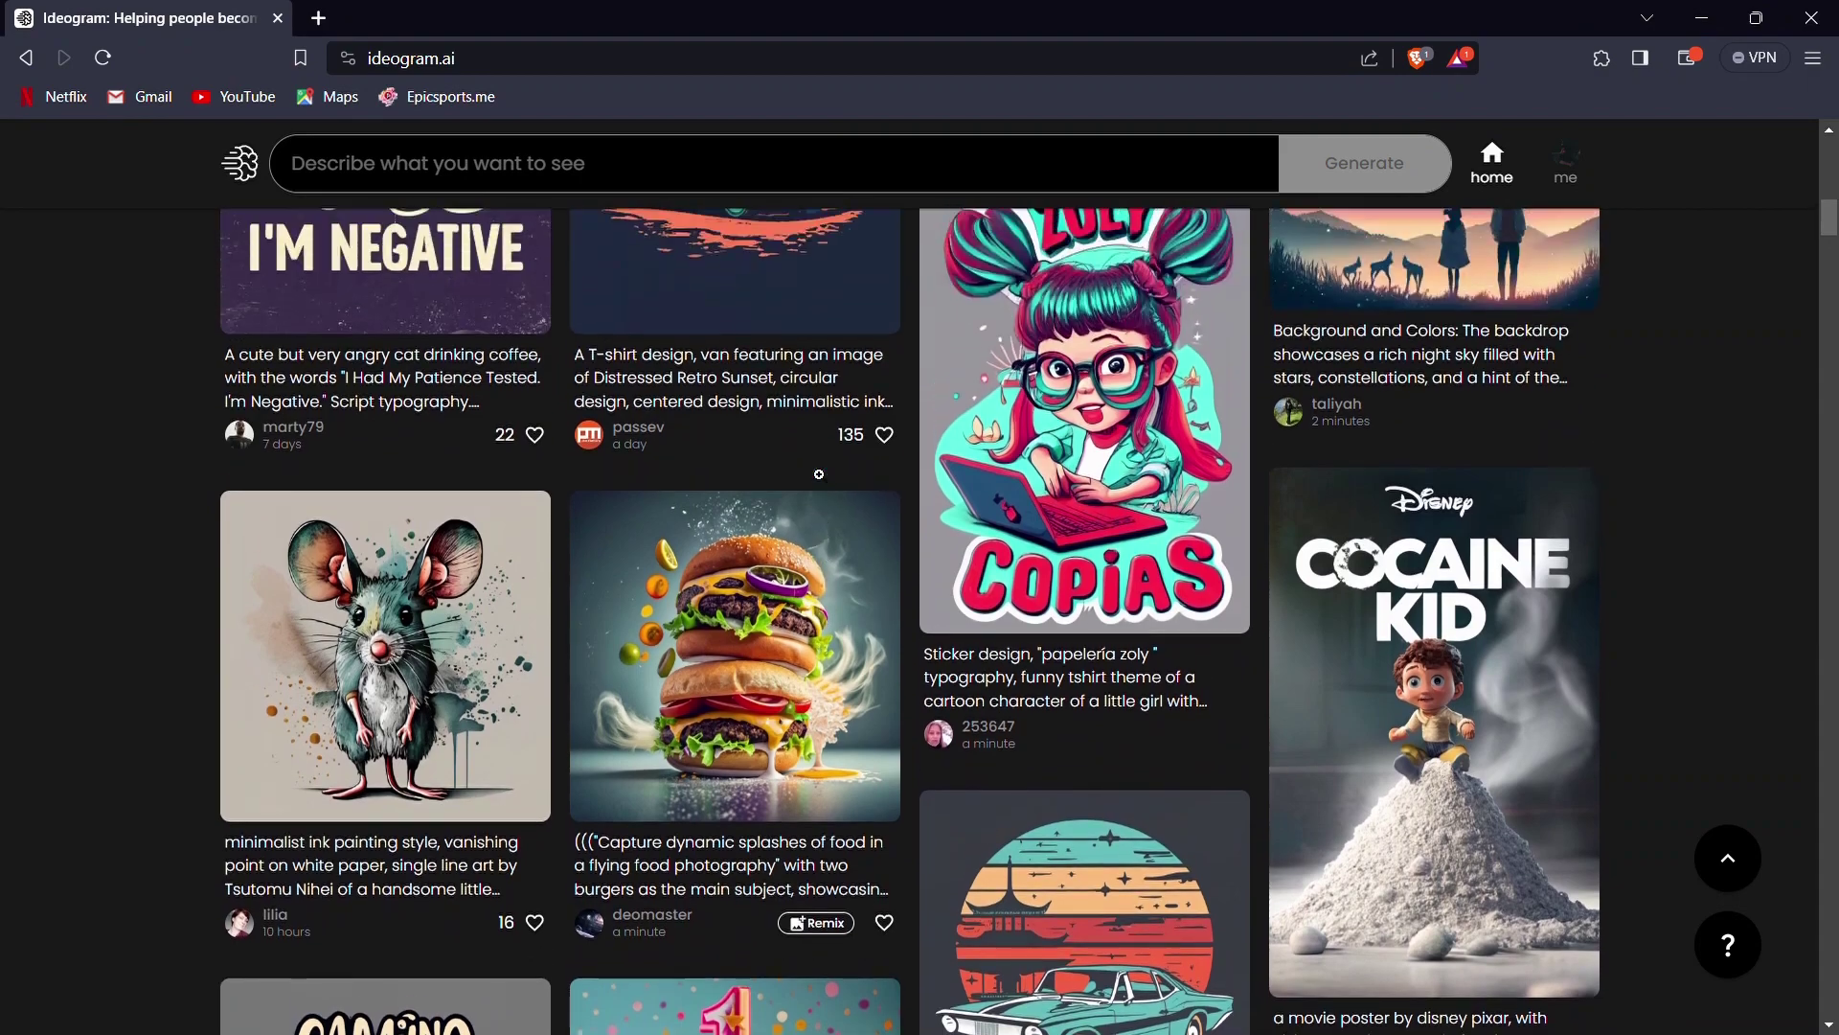
{"action": "scroll", "coordinate": [819, 474], "scroll_direction": "up", "scroll_amount": 4}
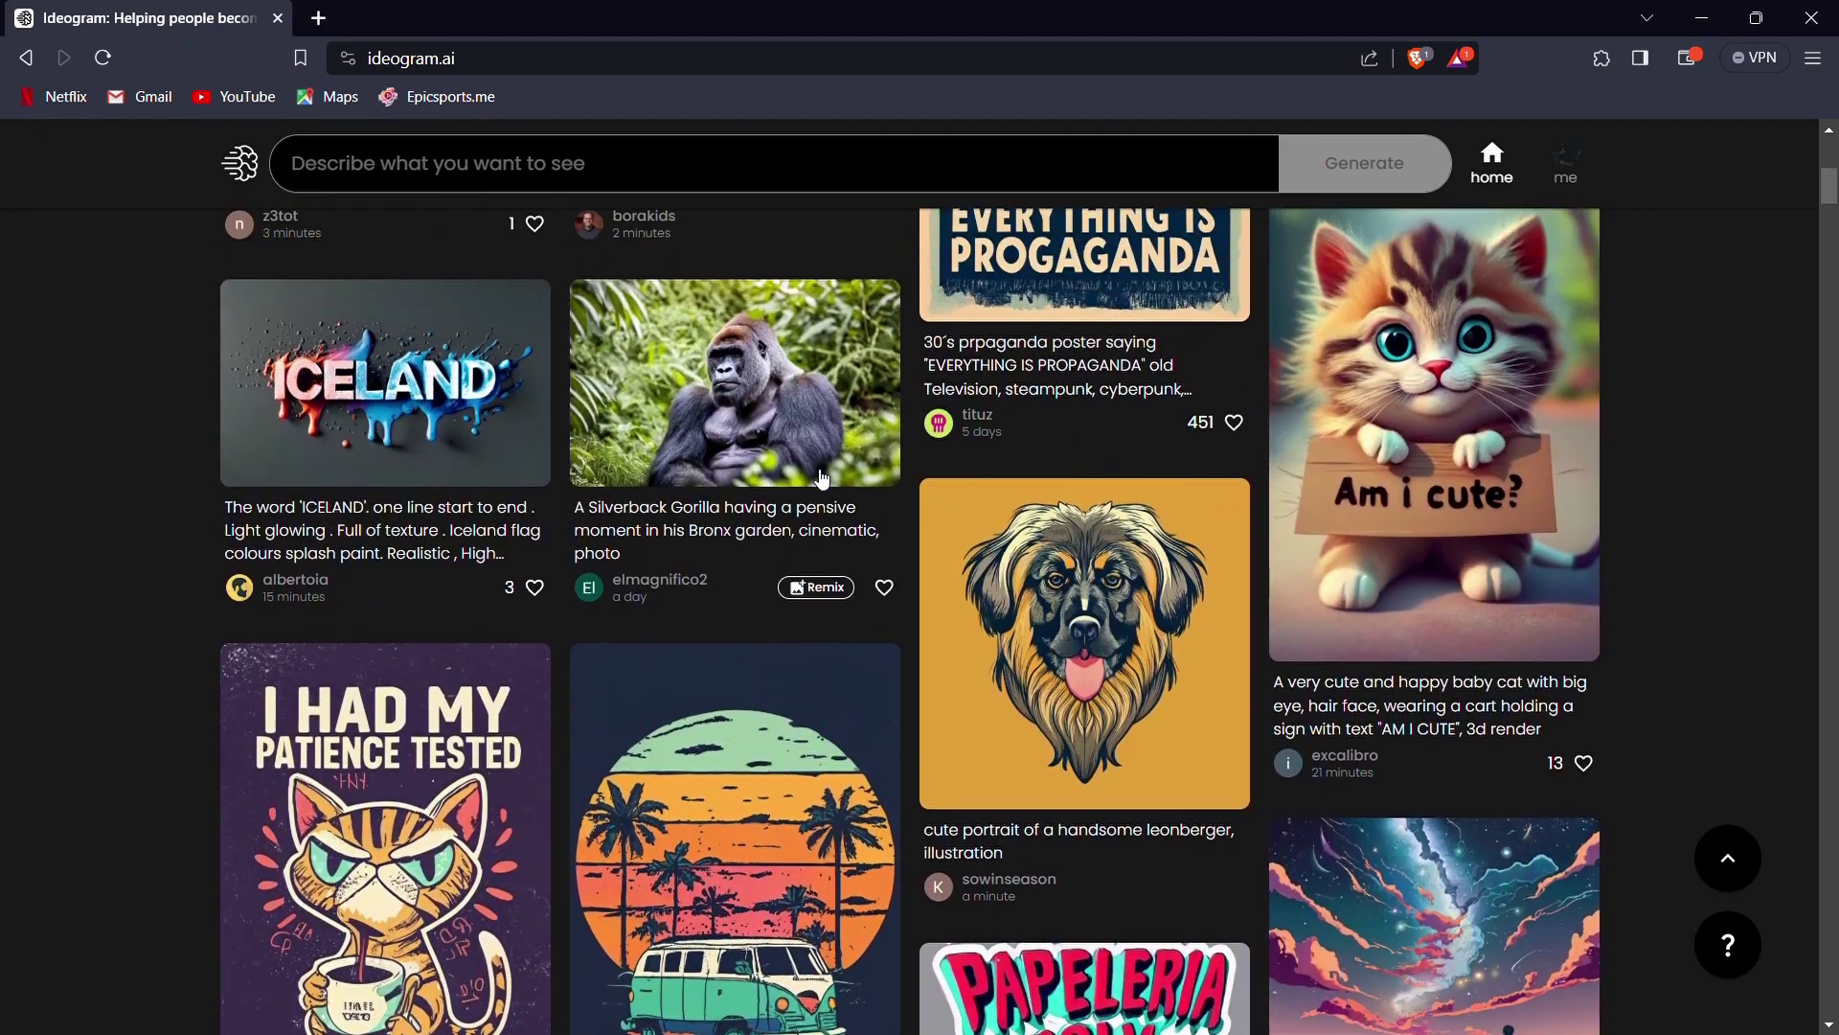
{"action": "scroll", "coordinate": [819, 474], "scroll_direction": "down", "scroll_amount": 4}
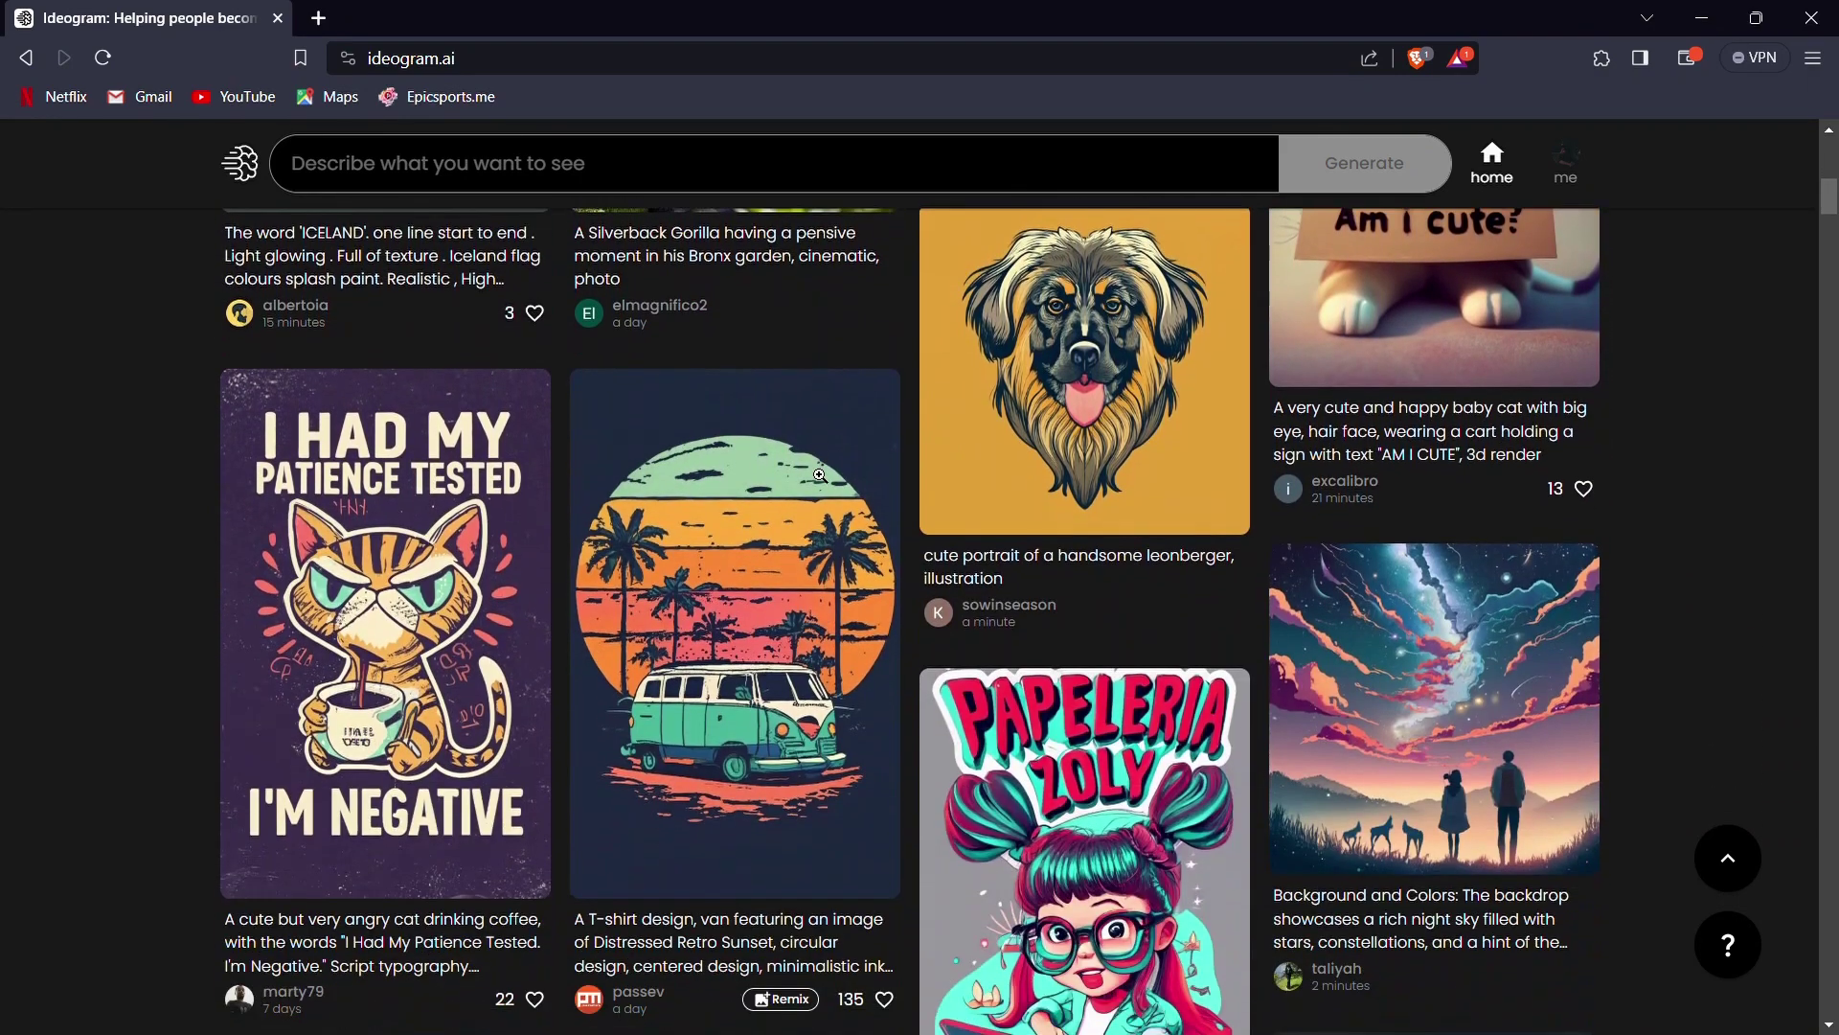
Remix the retro-sunset van design with lower remix strength, then expand and collapse its style tags.
{"action": "left_click", "coordinate": [782, 555]}
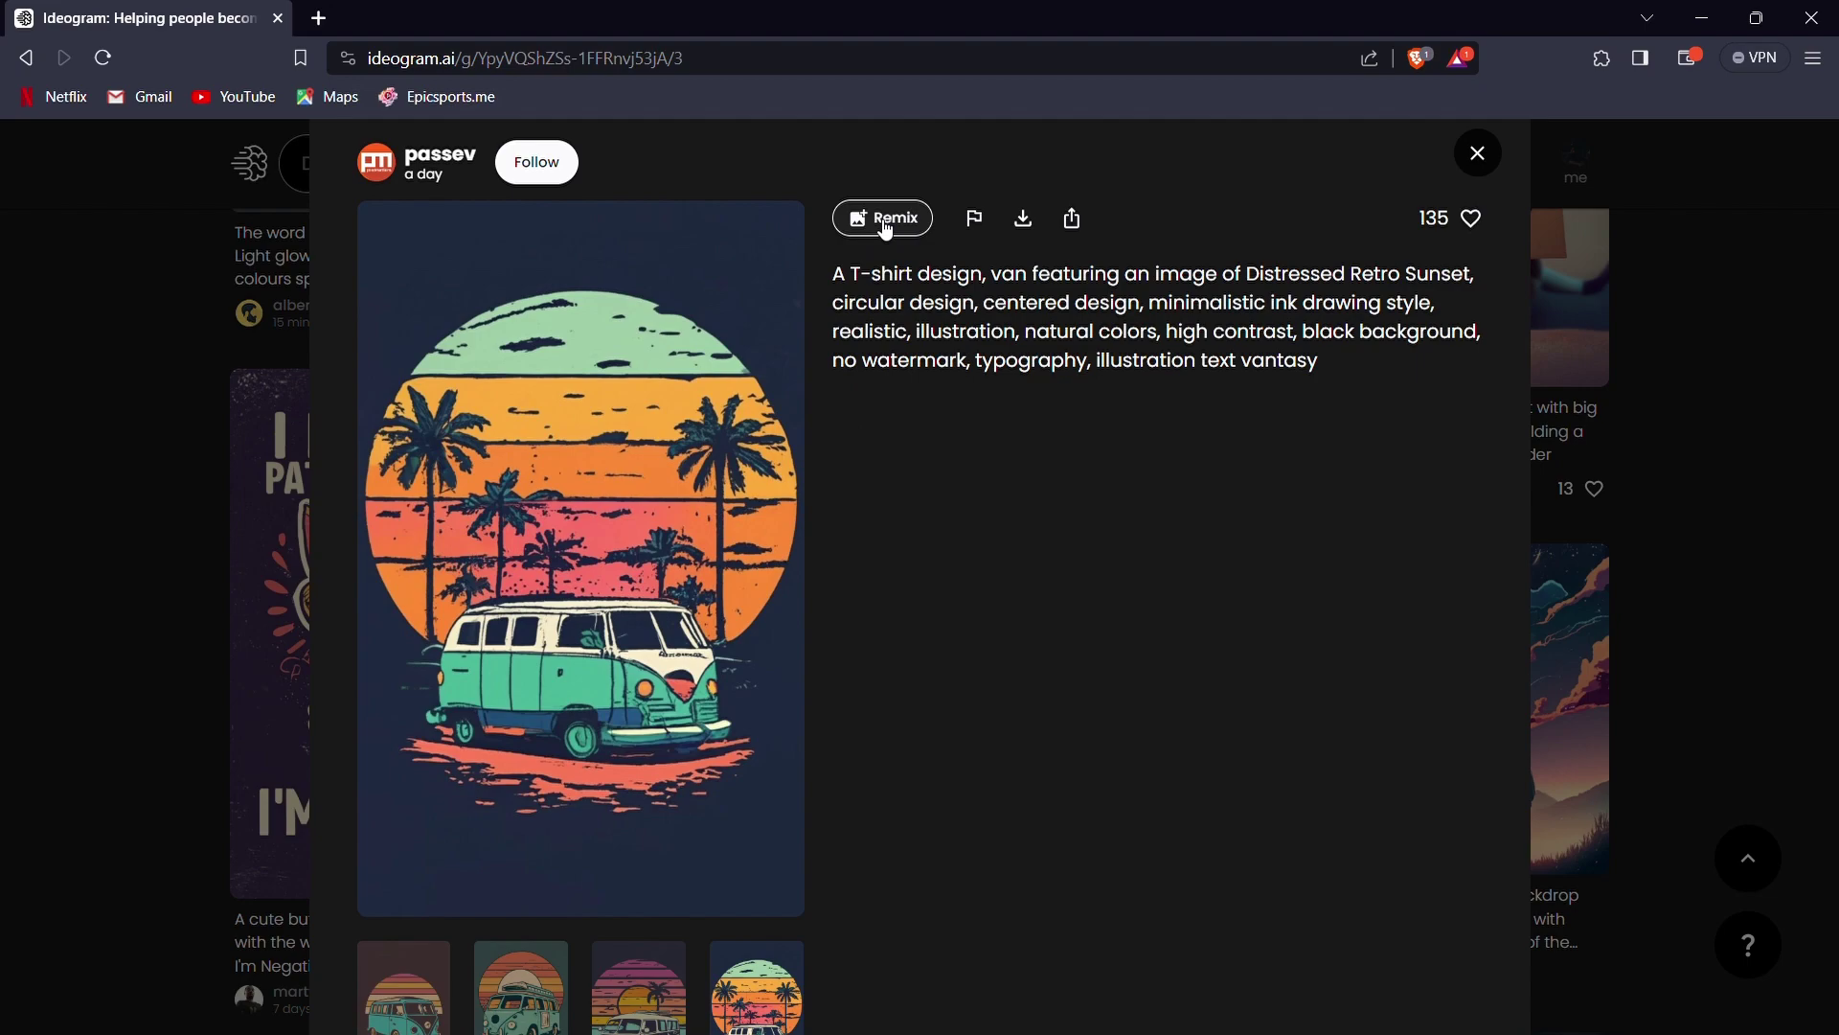
{"action": "left_click", "coordinate": [886, 230]}
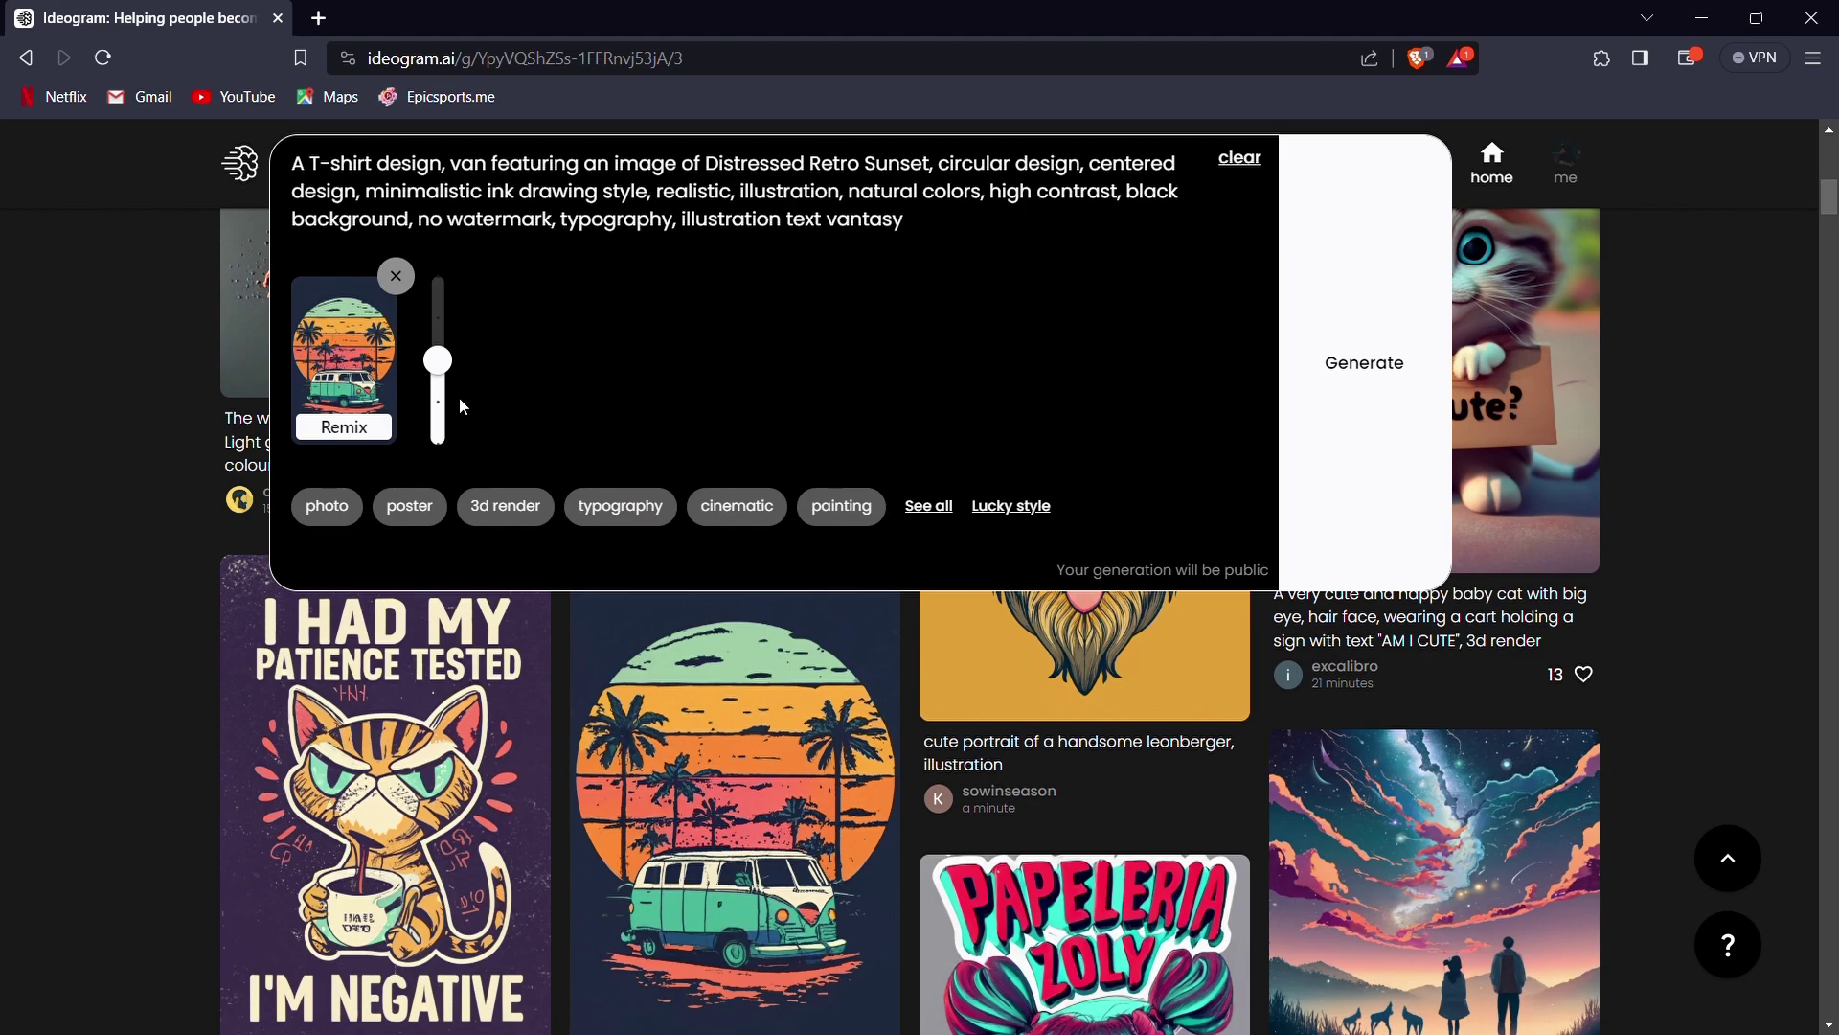
{"action": "mouse_move", "coordinate": [443, 309]}
{"action": "left_click_drag", "start_coordinate": [454, 305], "coordinate": [473, 391]}
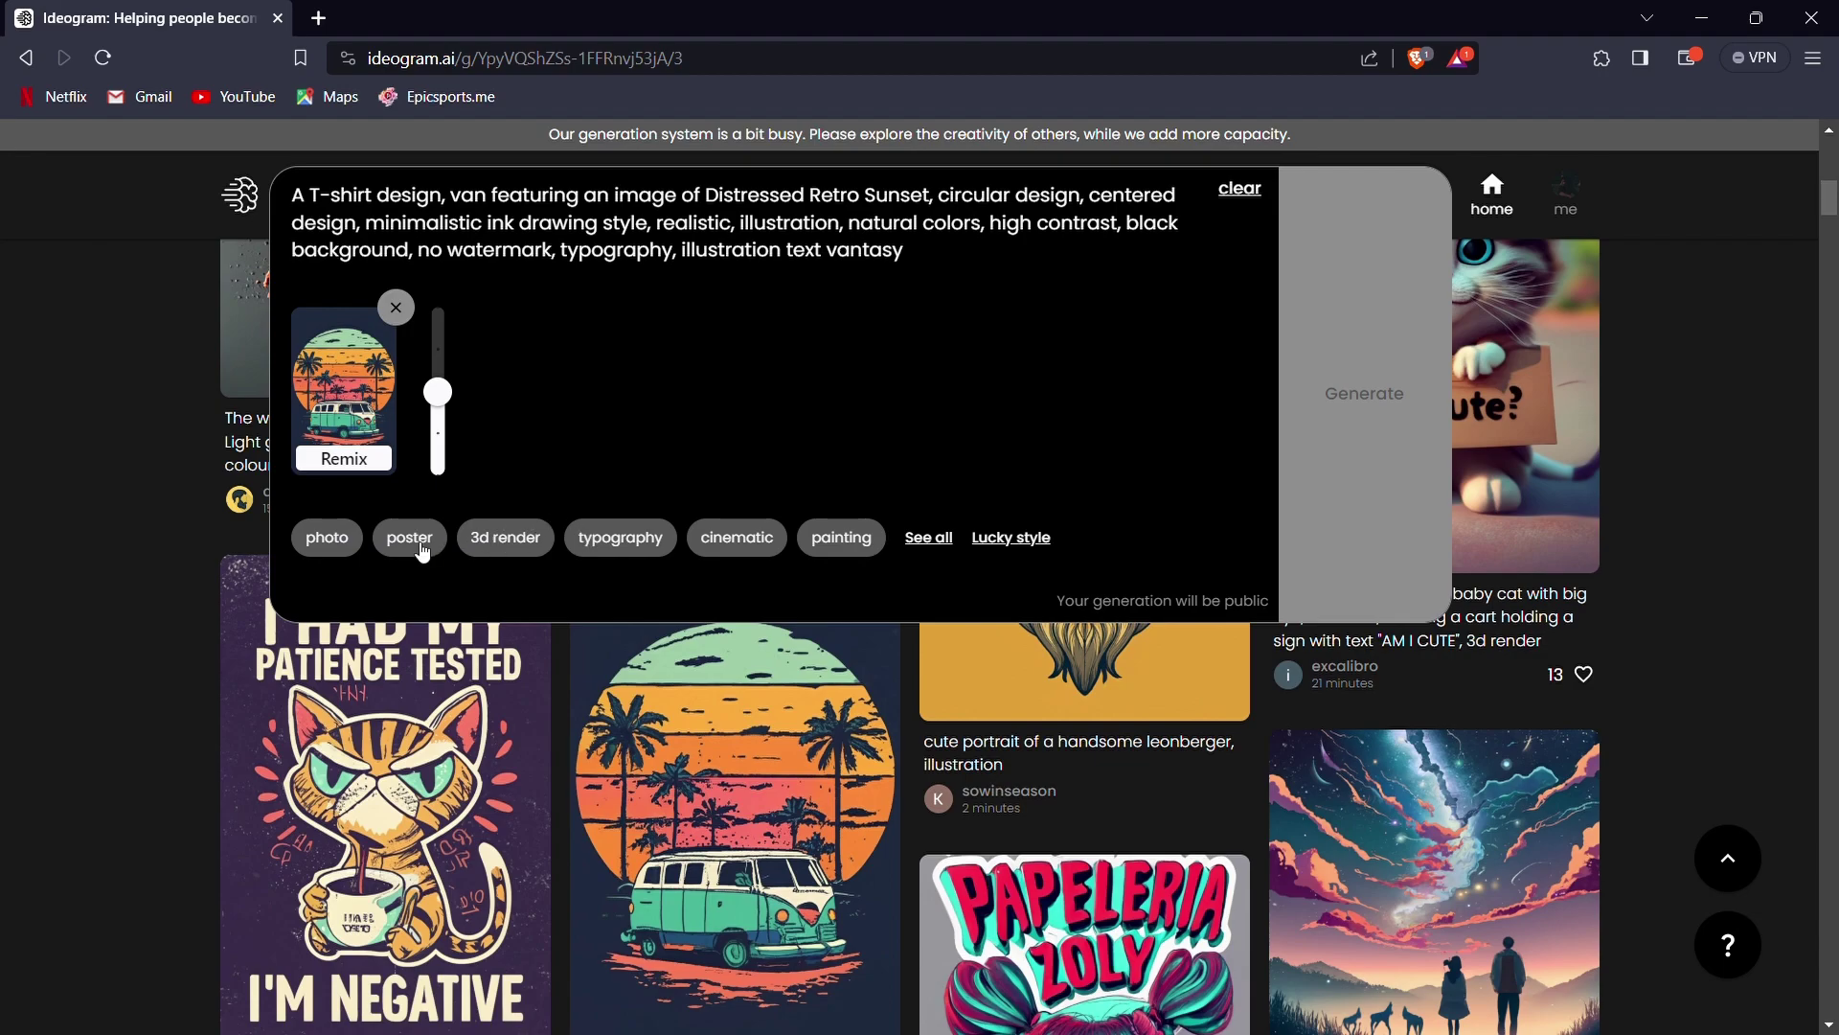
{"action": "left_click", "coordinate": [929, 538]}
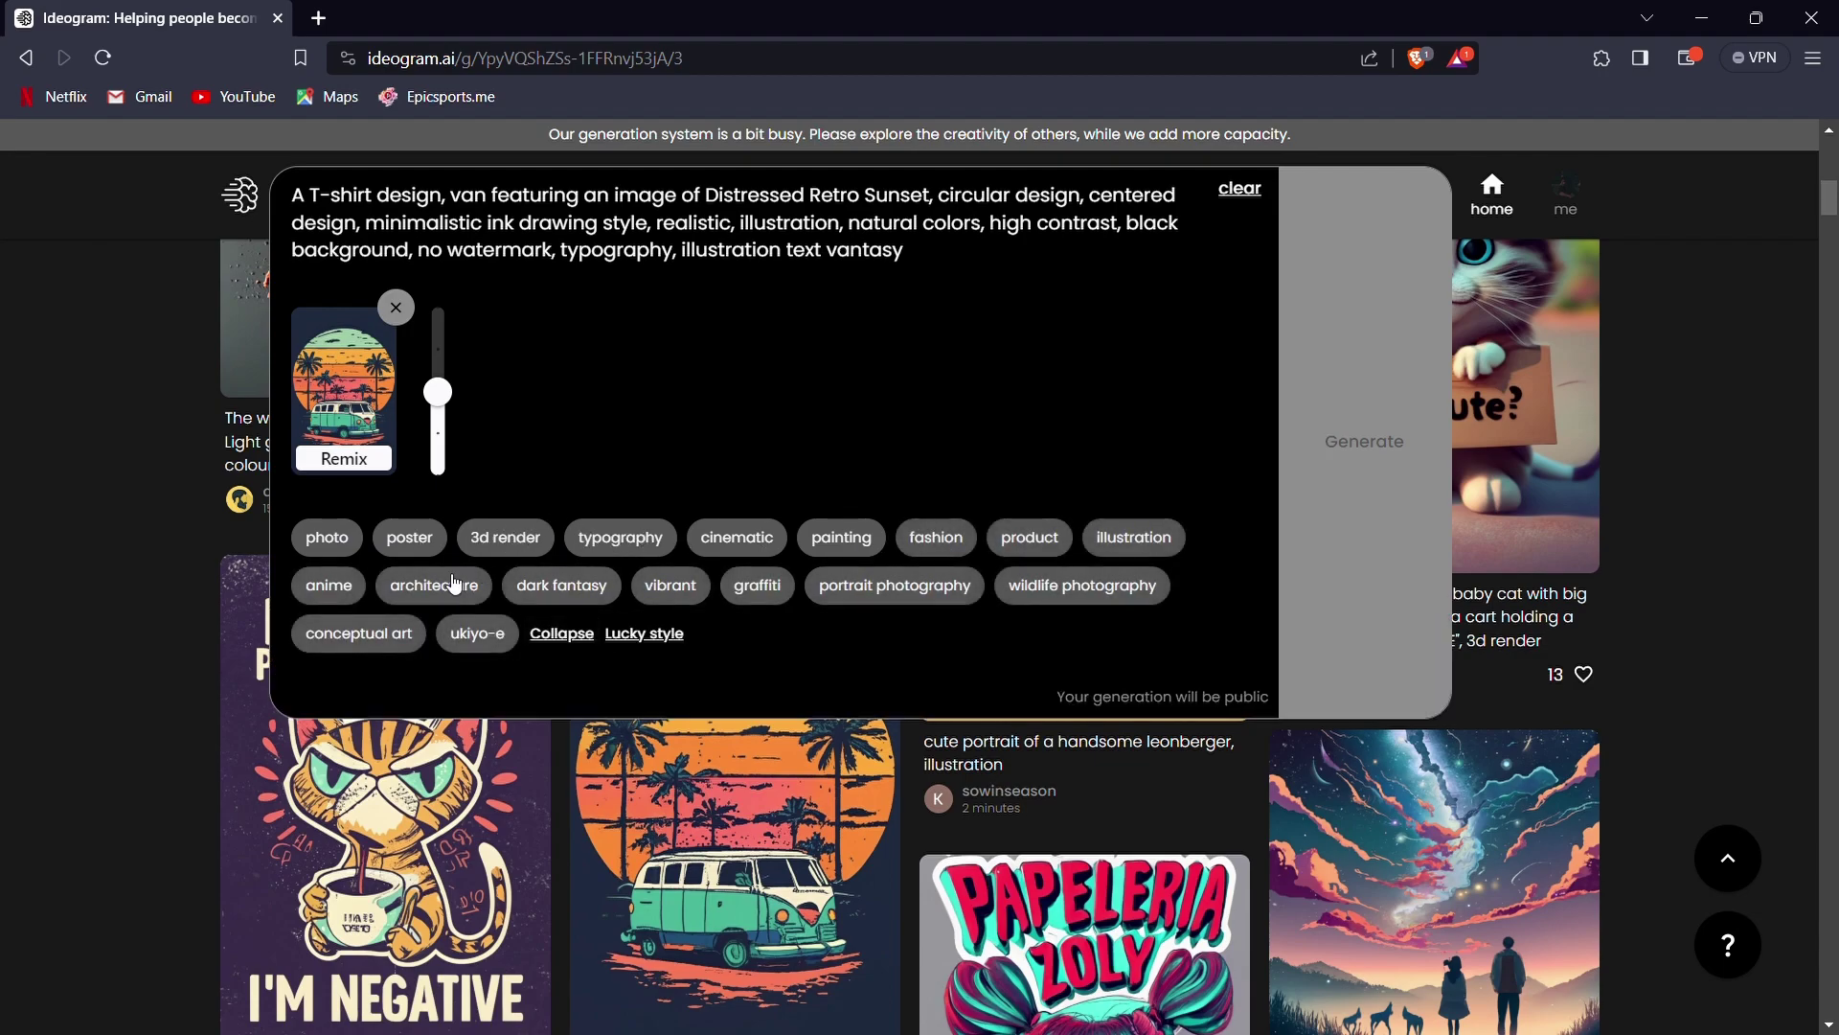
{"action": "left_click", "coordinate": [578, 636]}
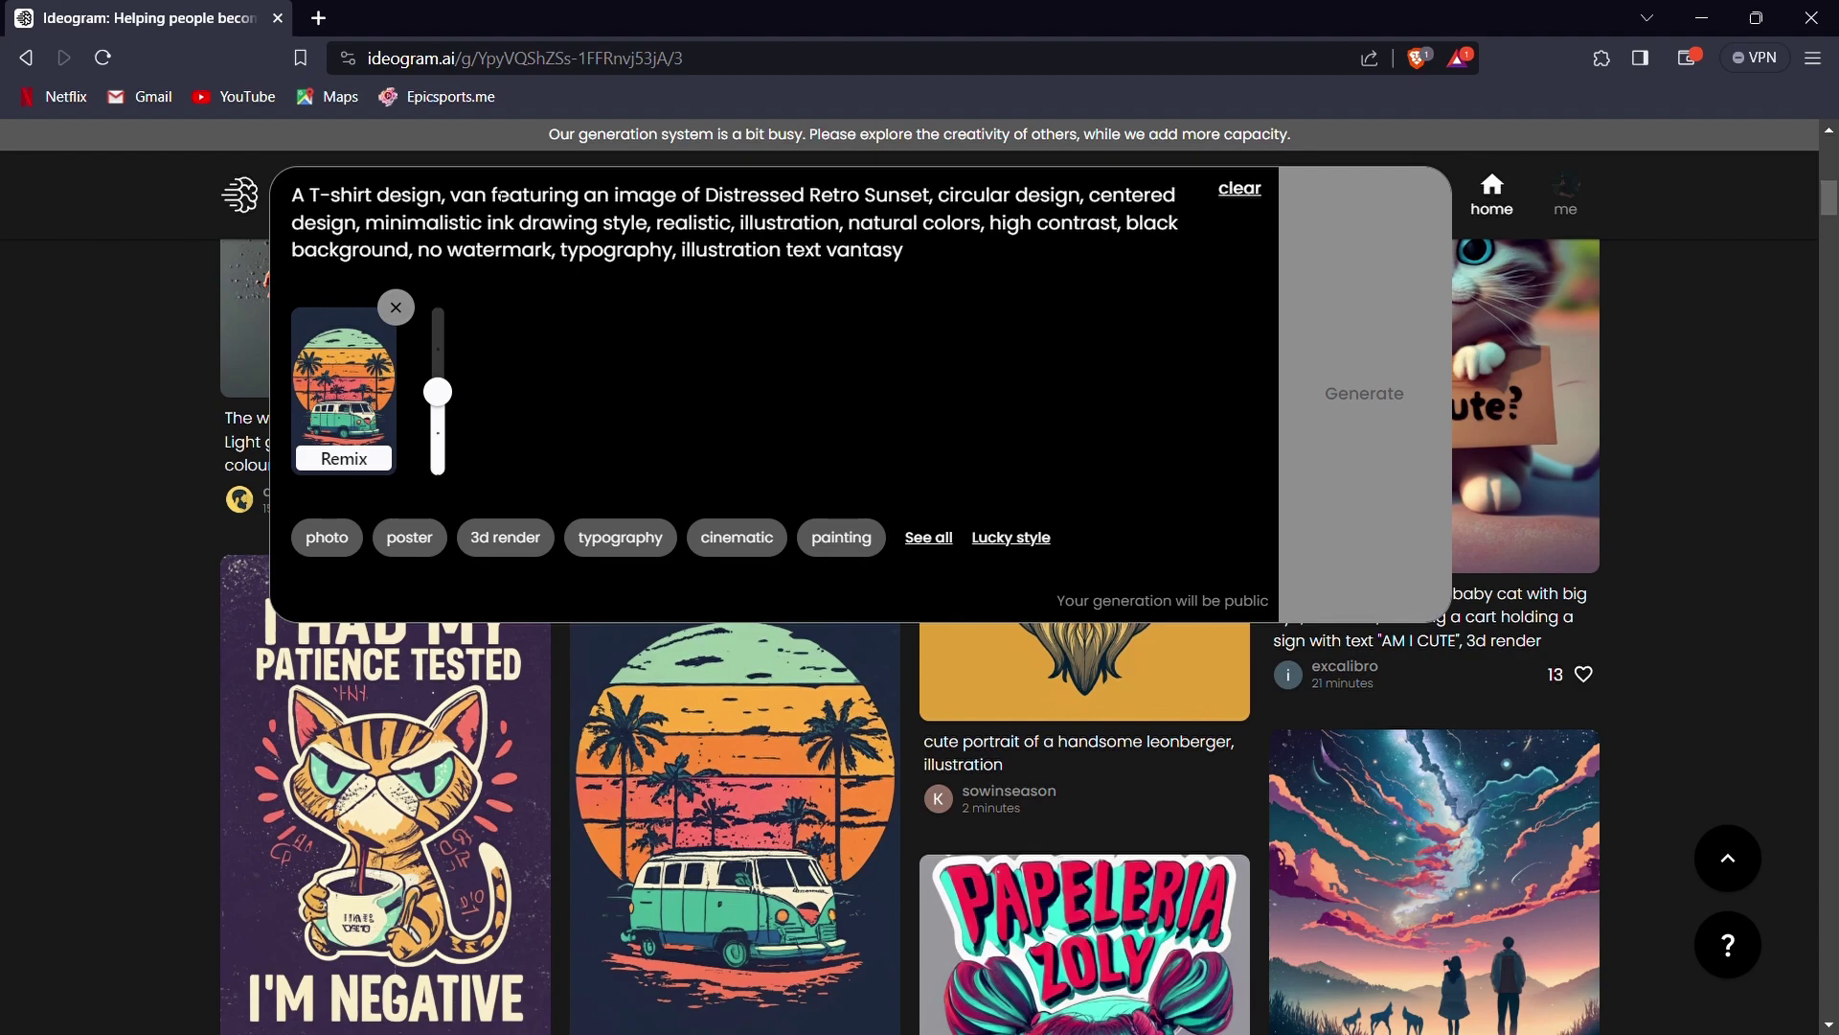
Add 'Ford Mustang Gt' to the remix prompt and generate four Mustang GT T-shirt designs.
{"action": "key", "text": "BackSpace"}
{"action": "key", "text": "BackSpace"}
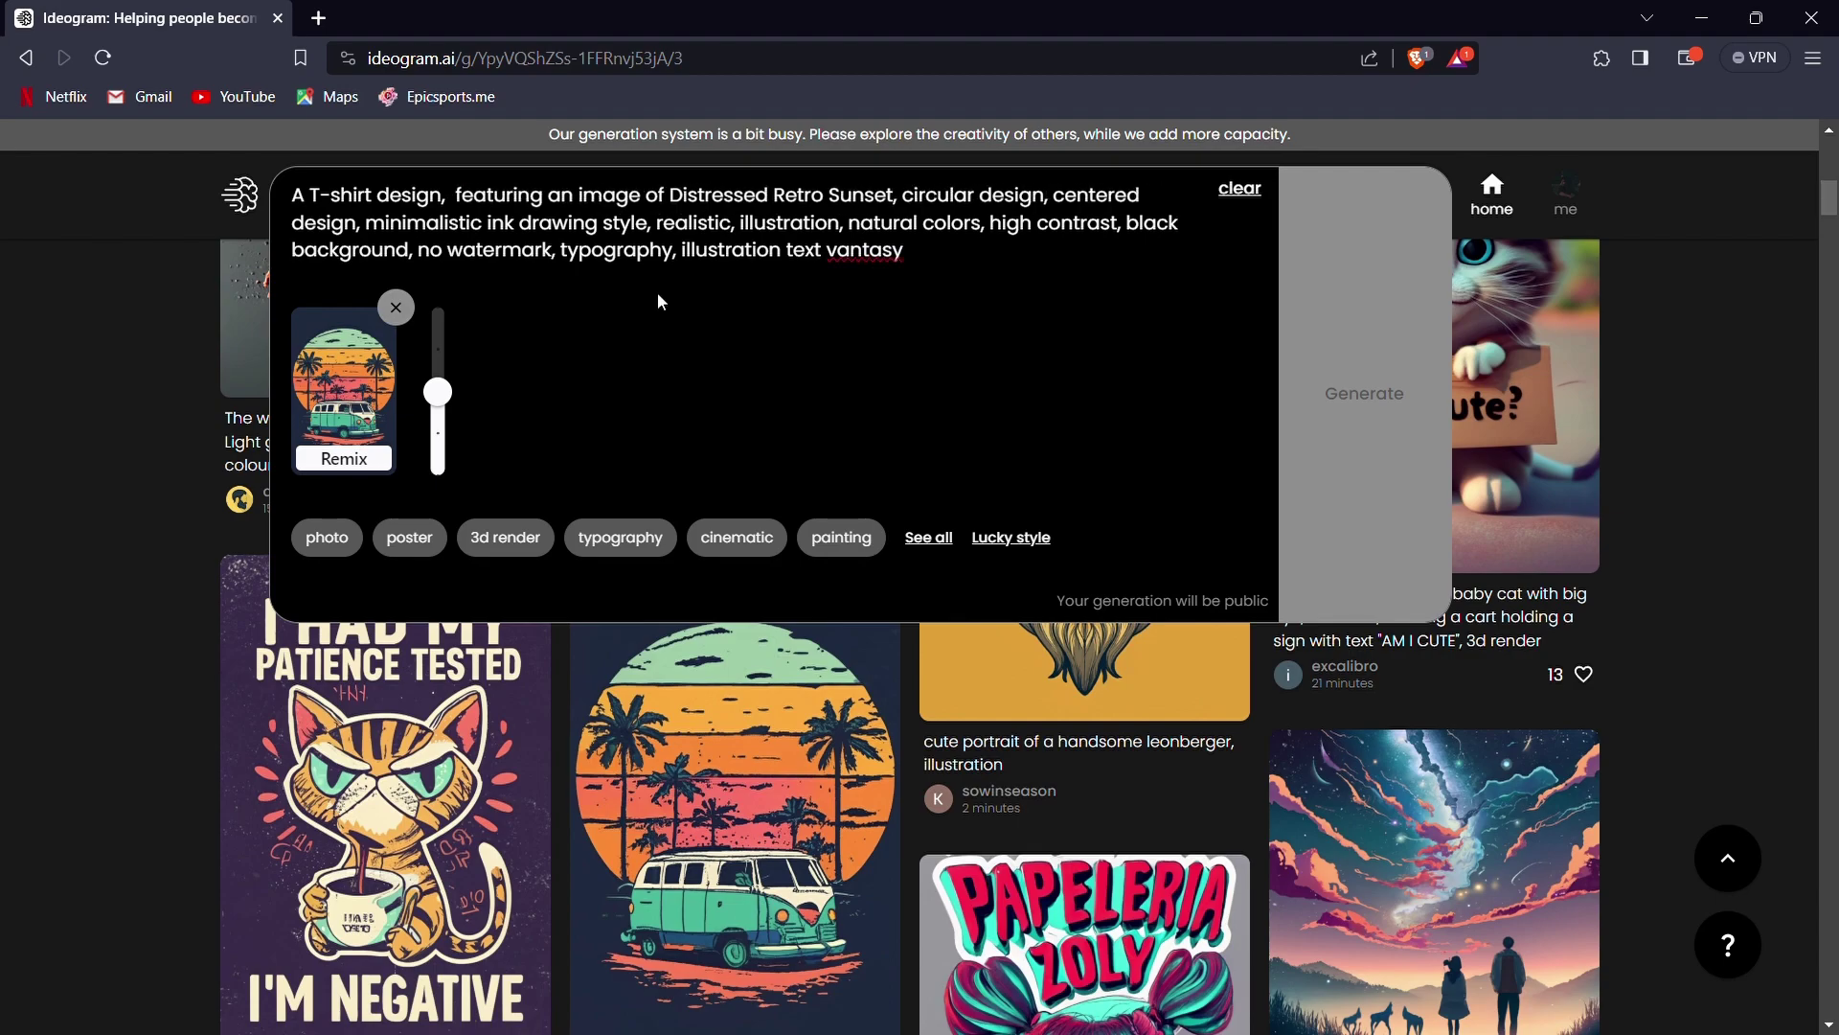
{"action": "type", "text": "For"}
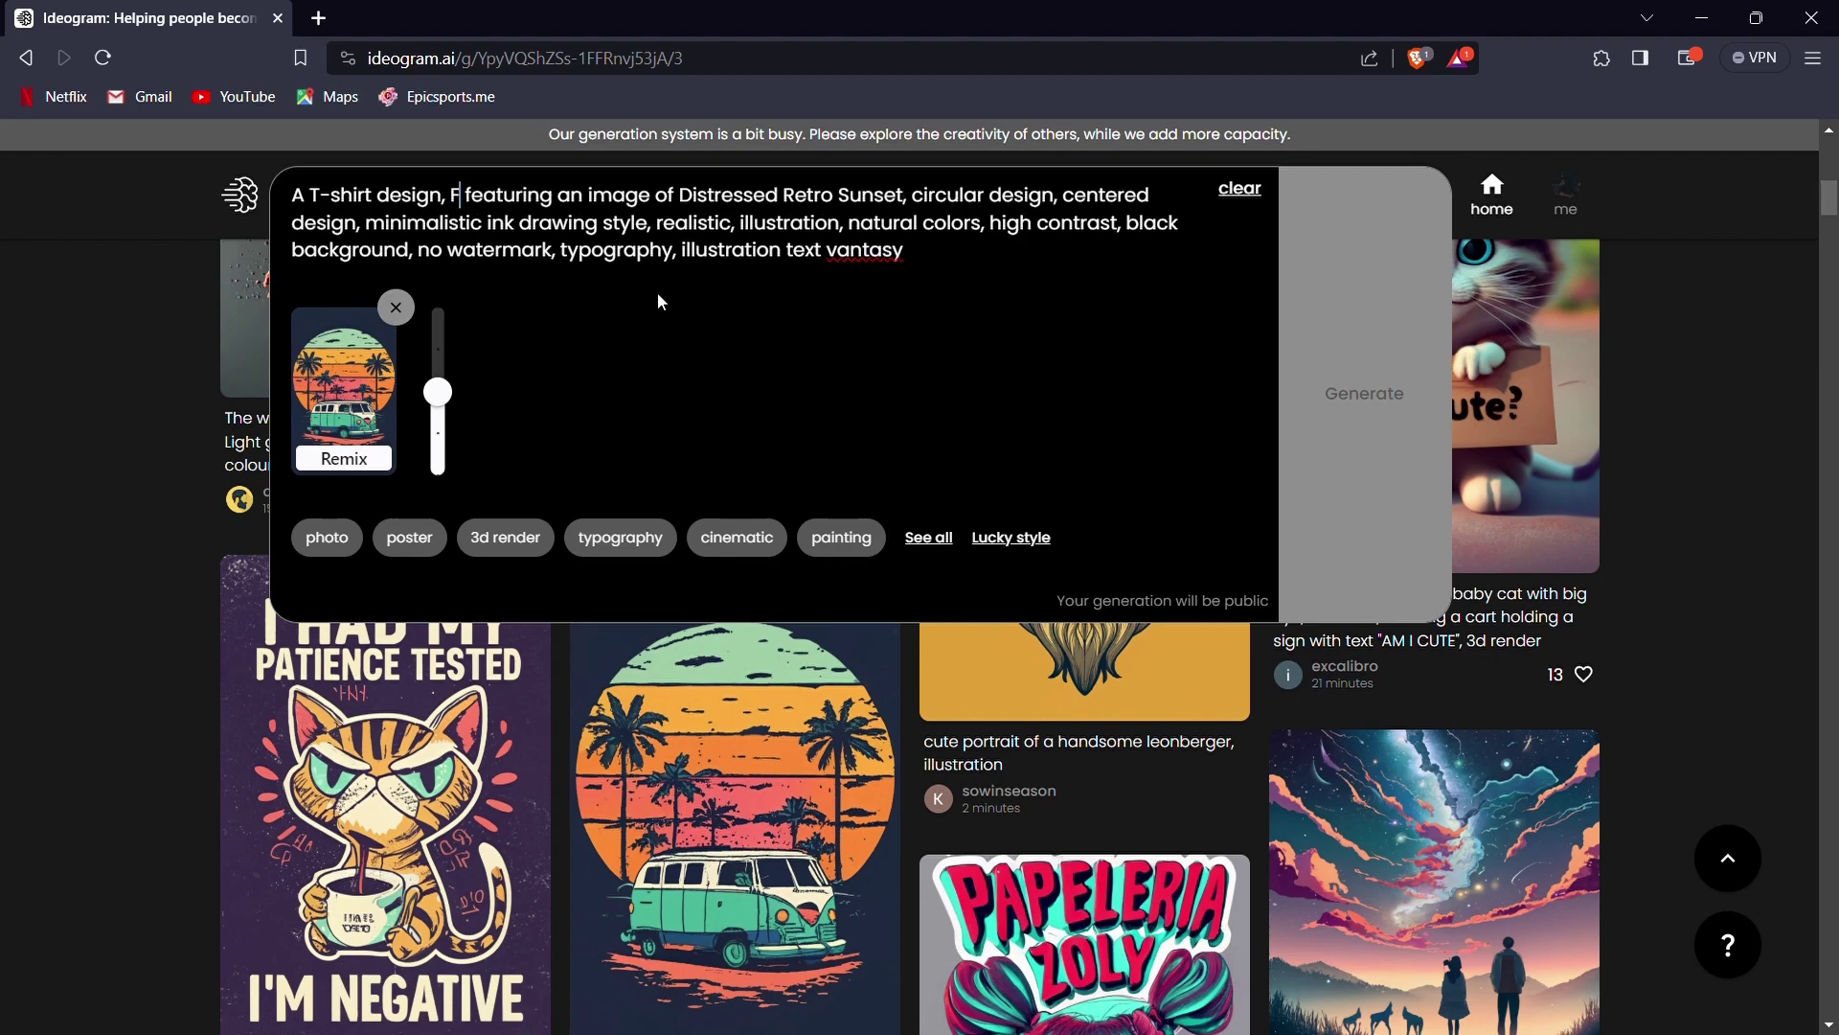
{"action": "type", "text": "d Mustang Gt"}
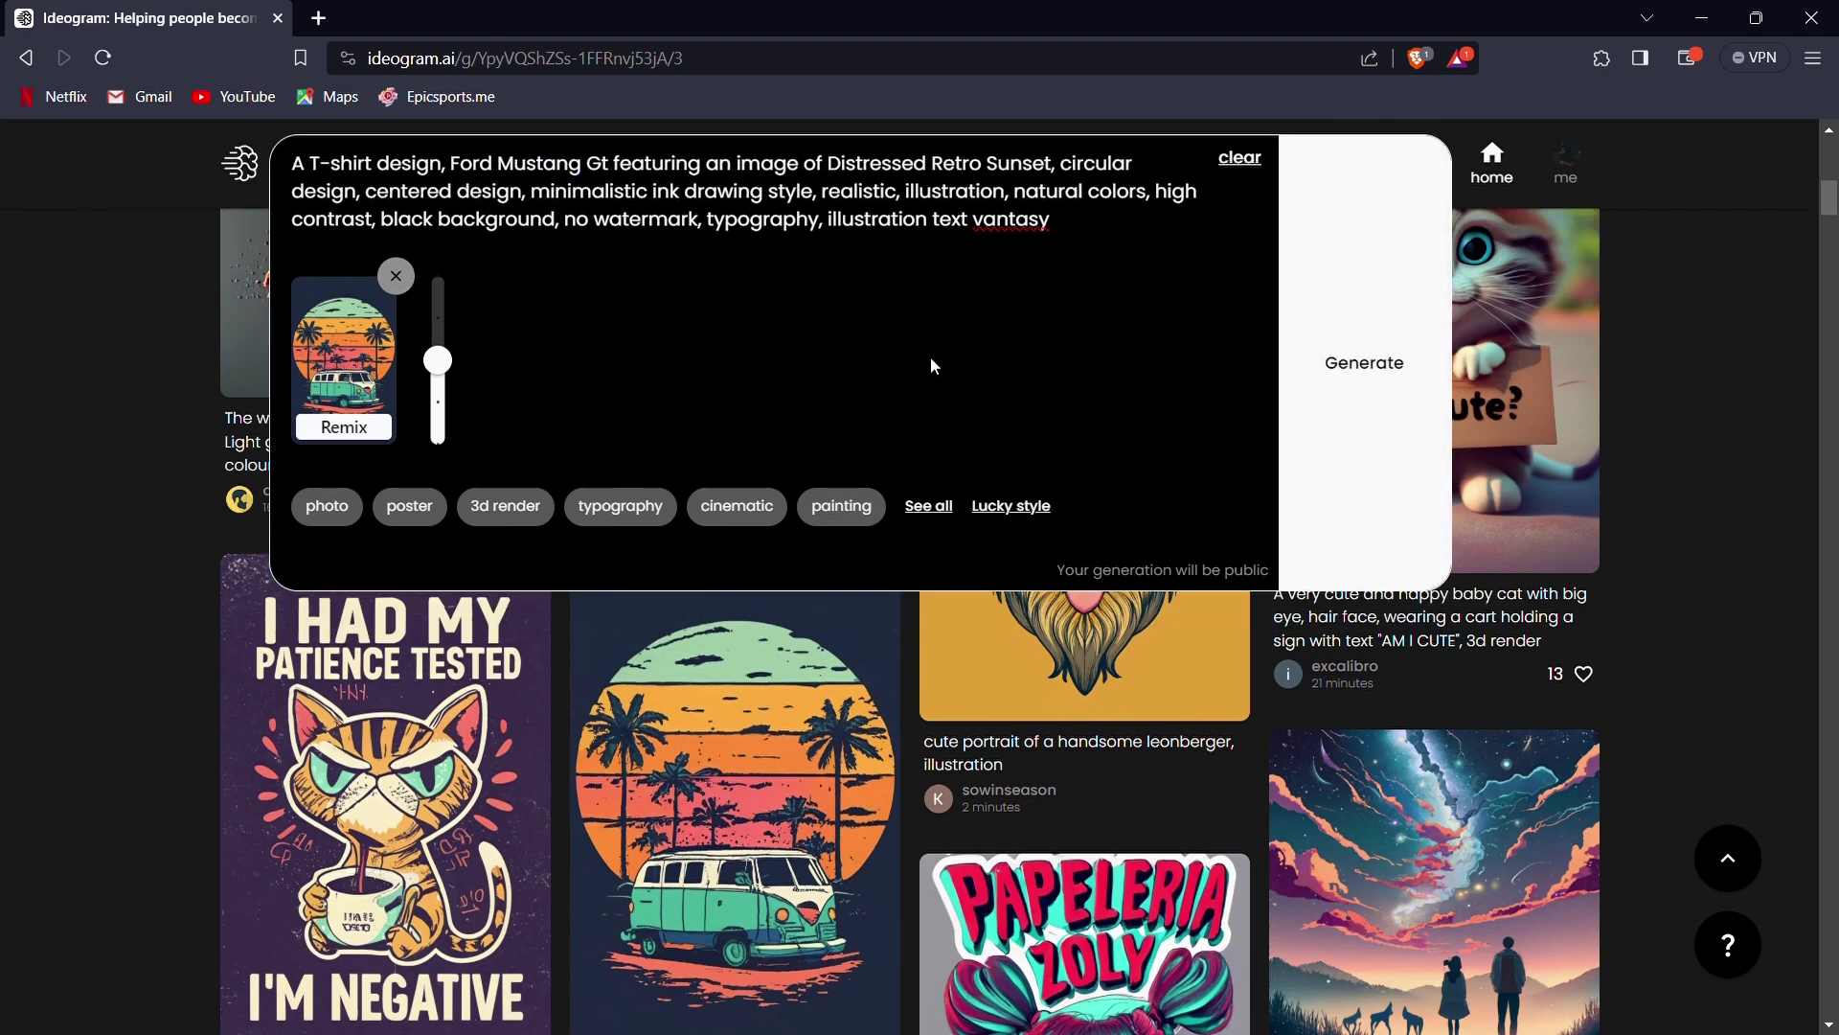
{"action": "left_click", "coordinate": [1359, 387]}
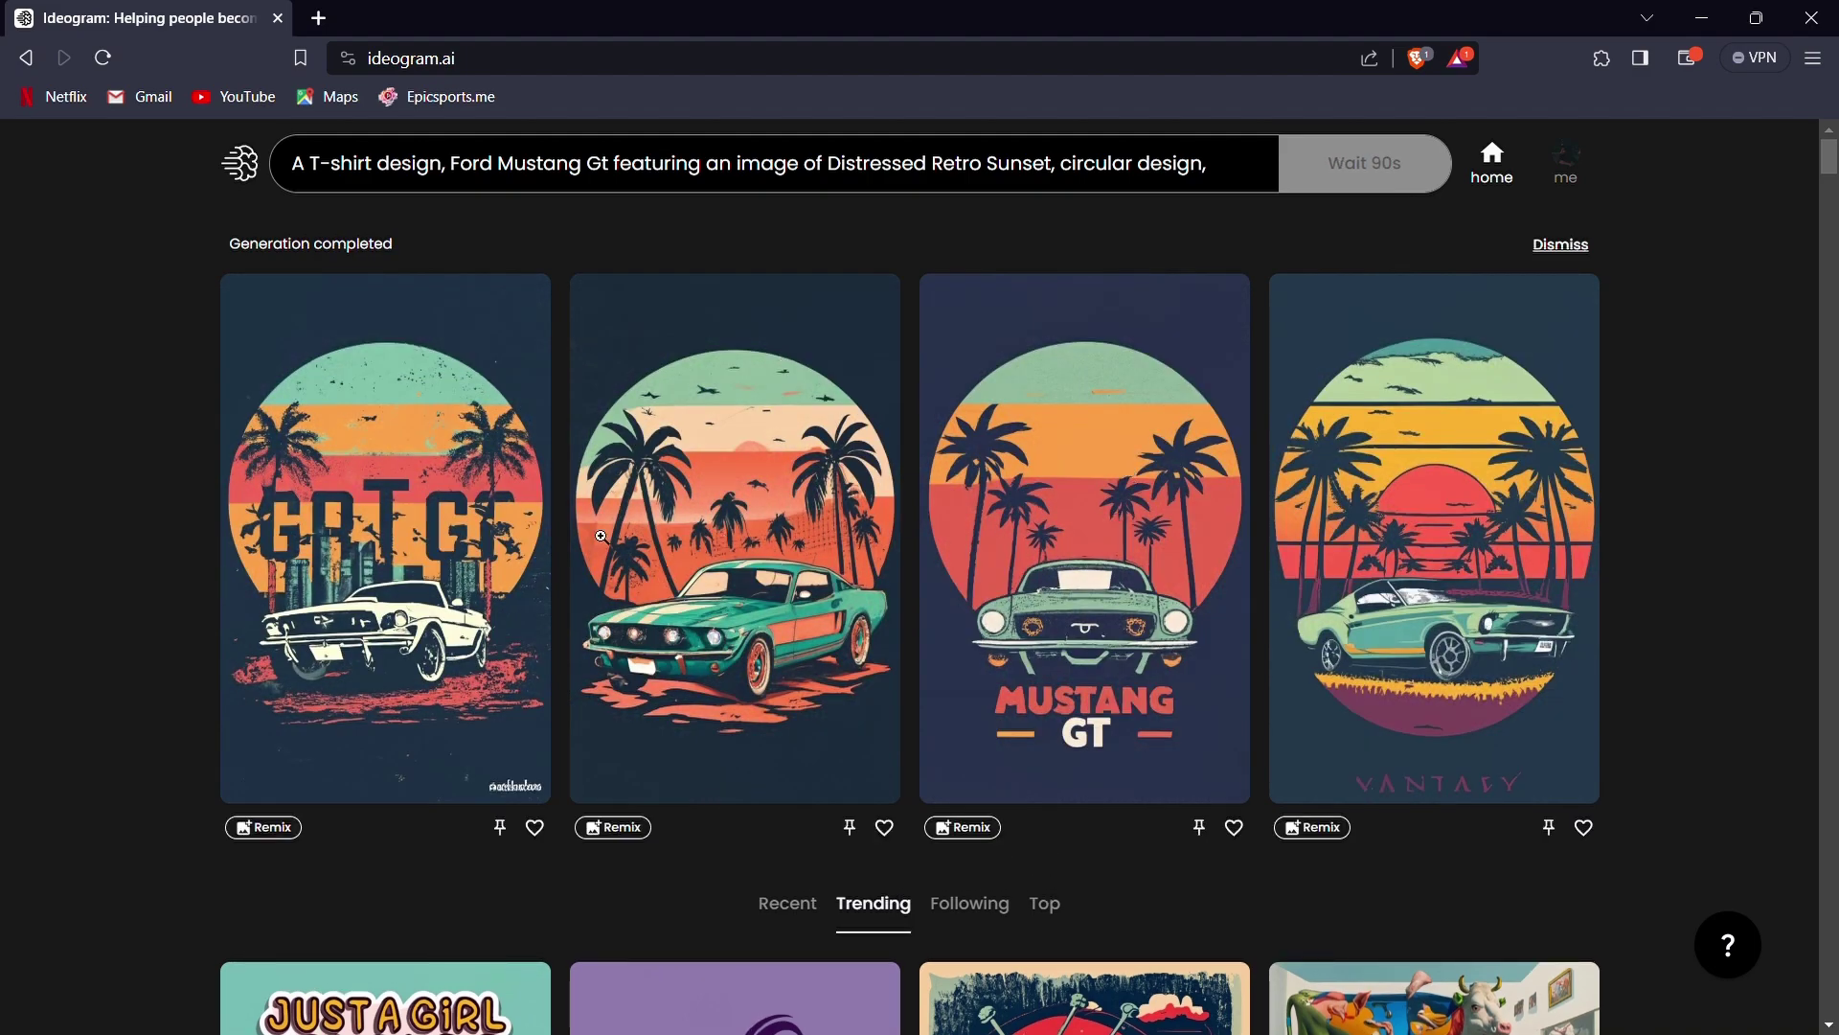
{"action": "left_click", "coordinate": [693, 395]}
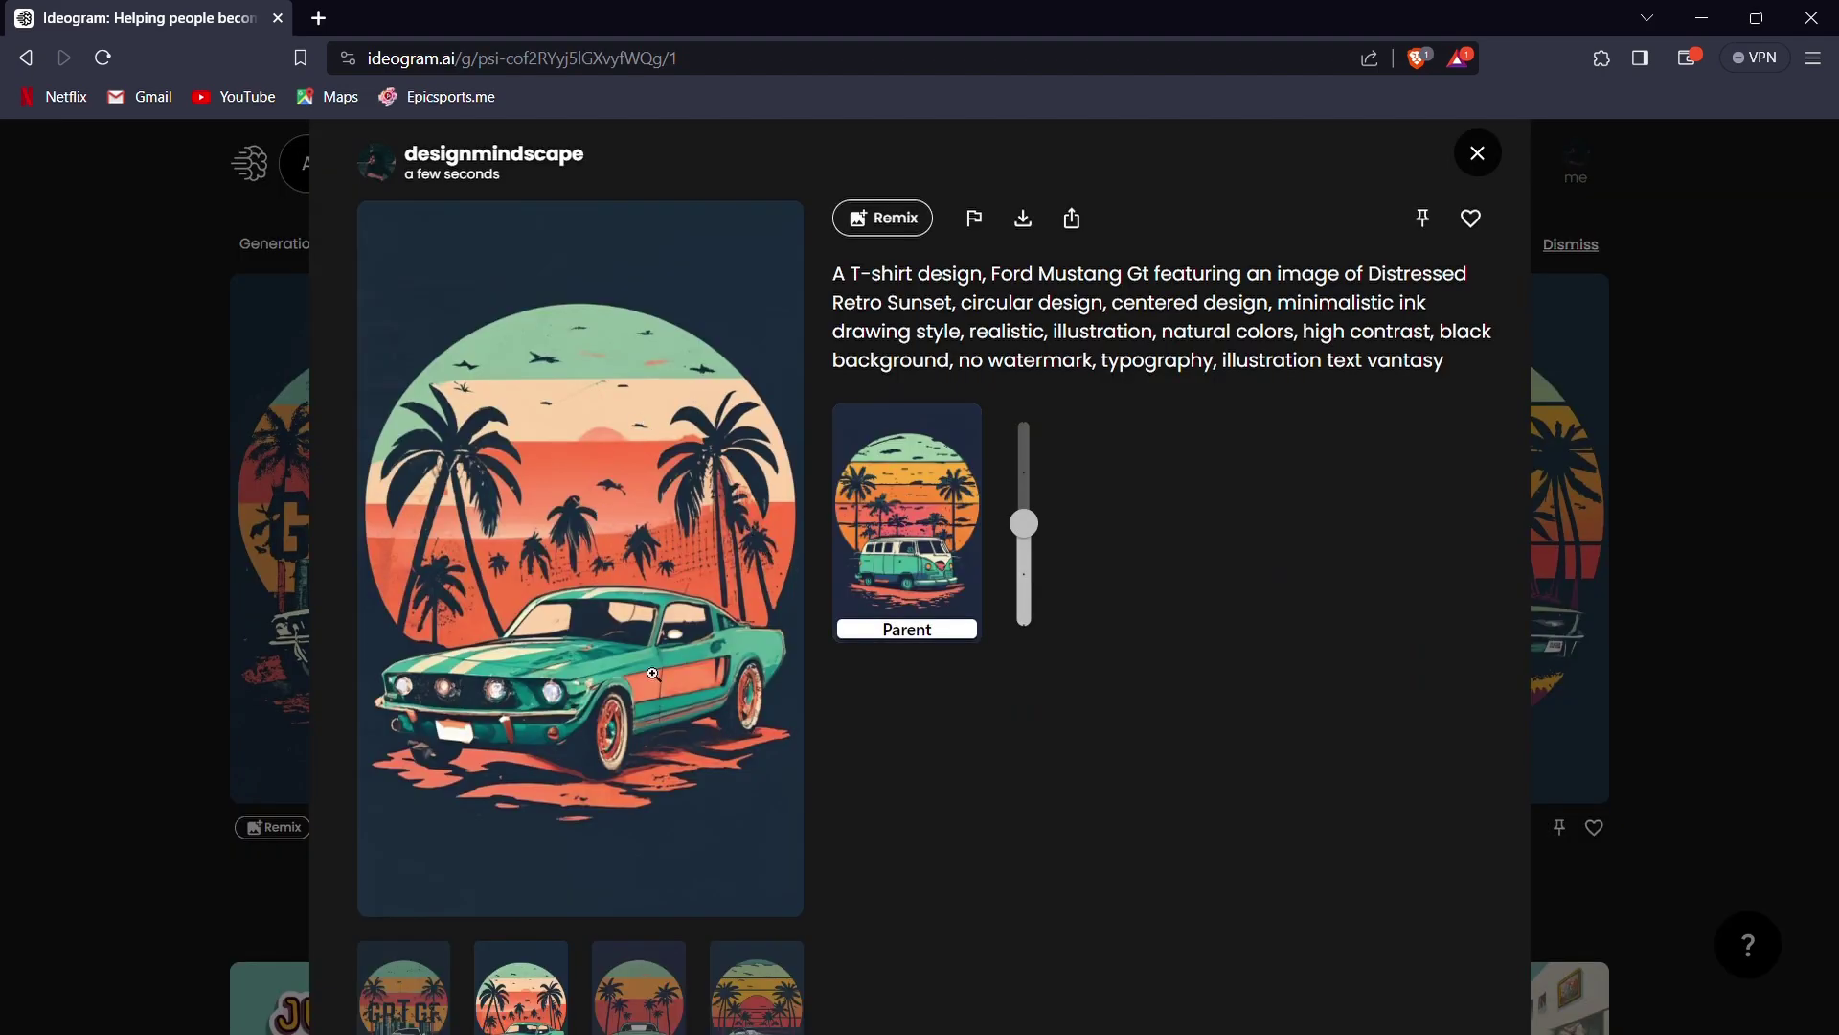
{"action": "left_click", "coordinate": [443, 1000]}
{"action": "left_click", "coordinate": [640, 996]}
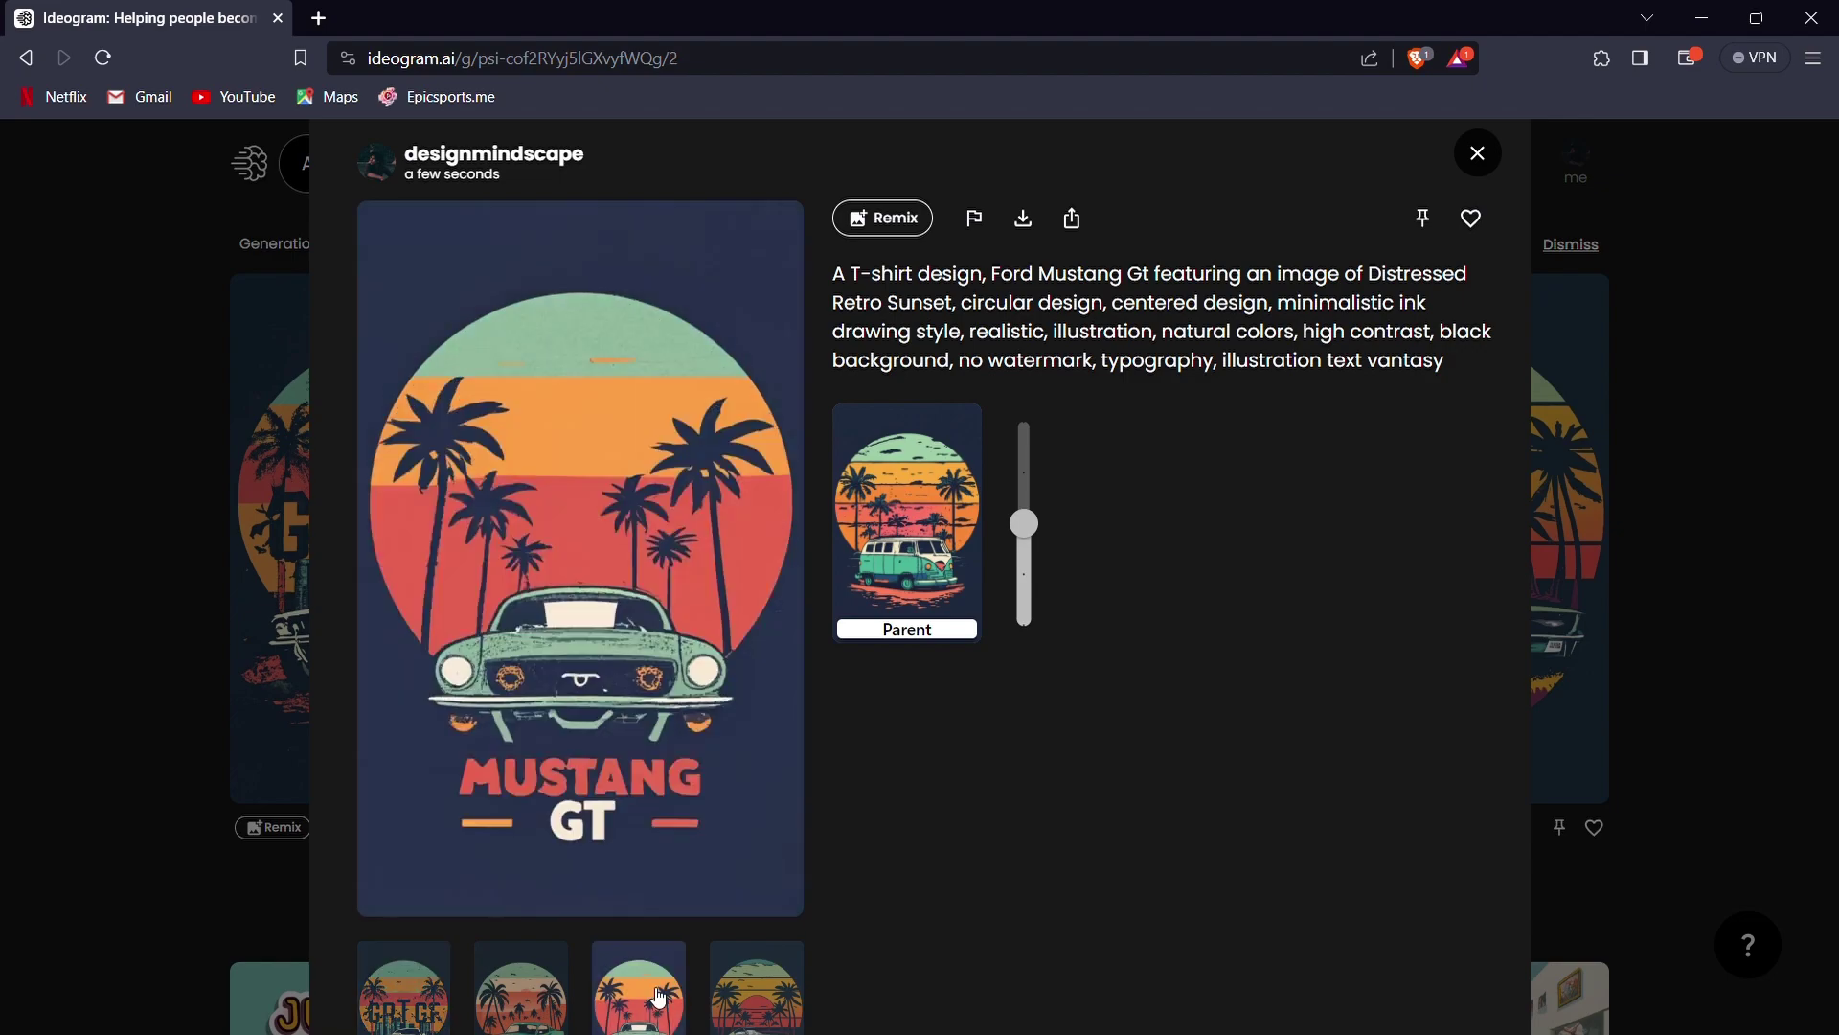
{"action": "left_click", "coordinate": [757, 996]}
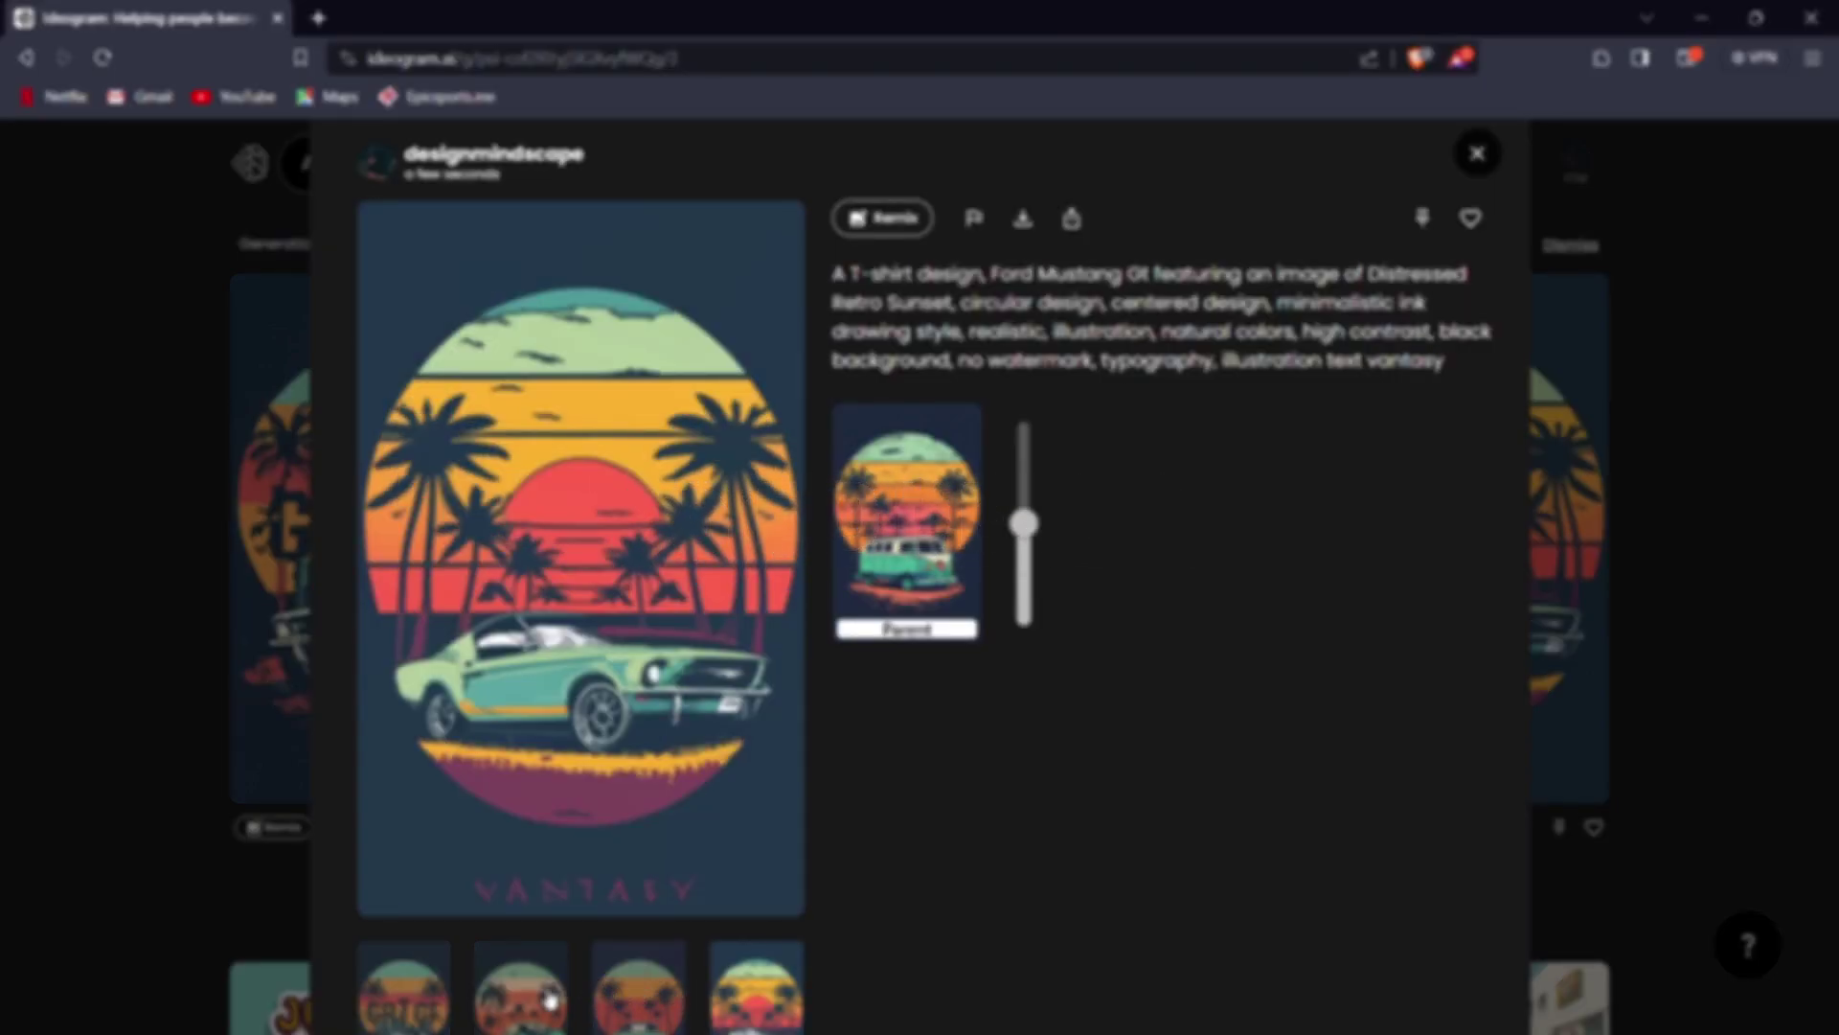
{"action": "left_click", "coordinate": [526, 997]}
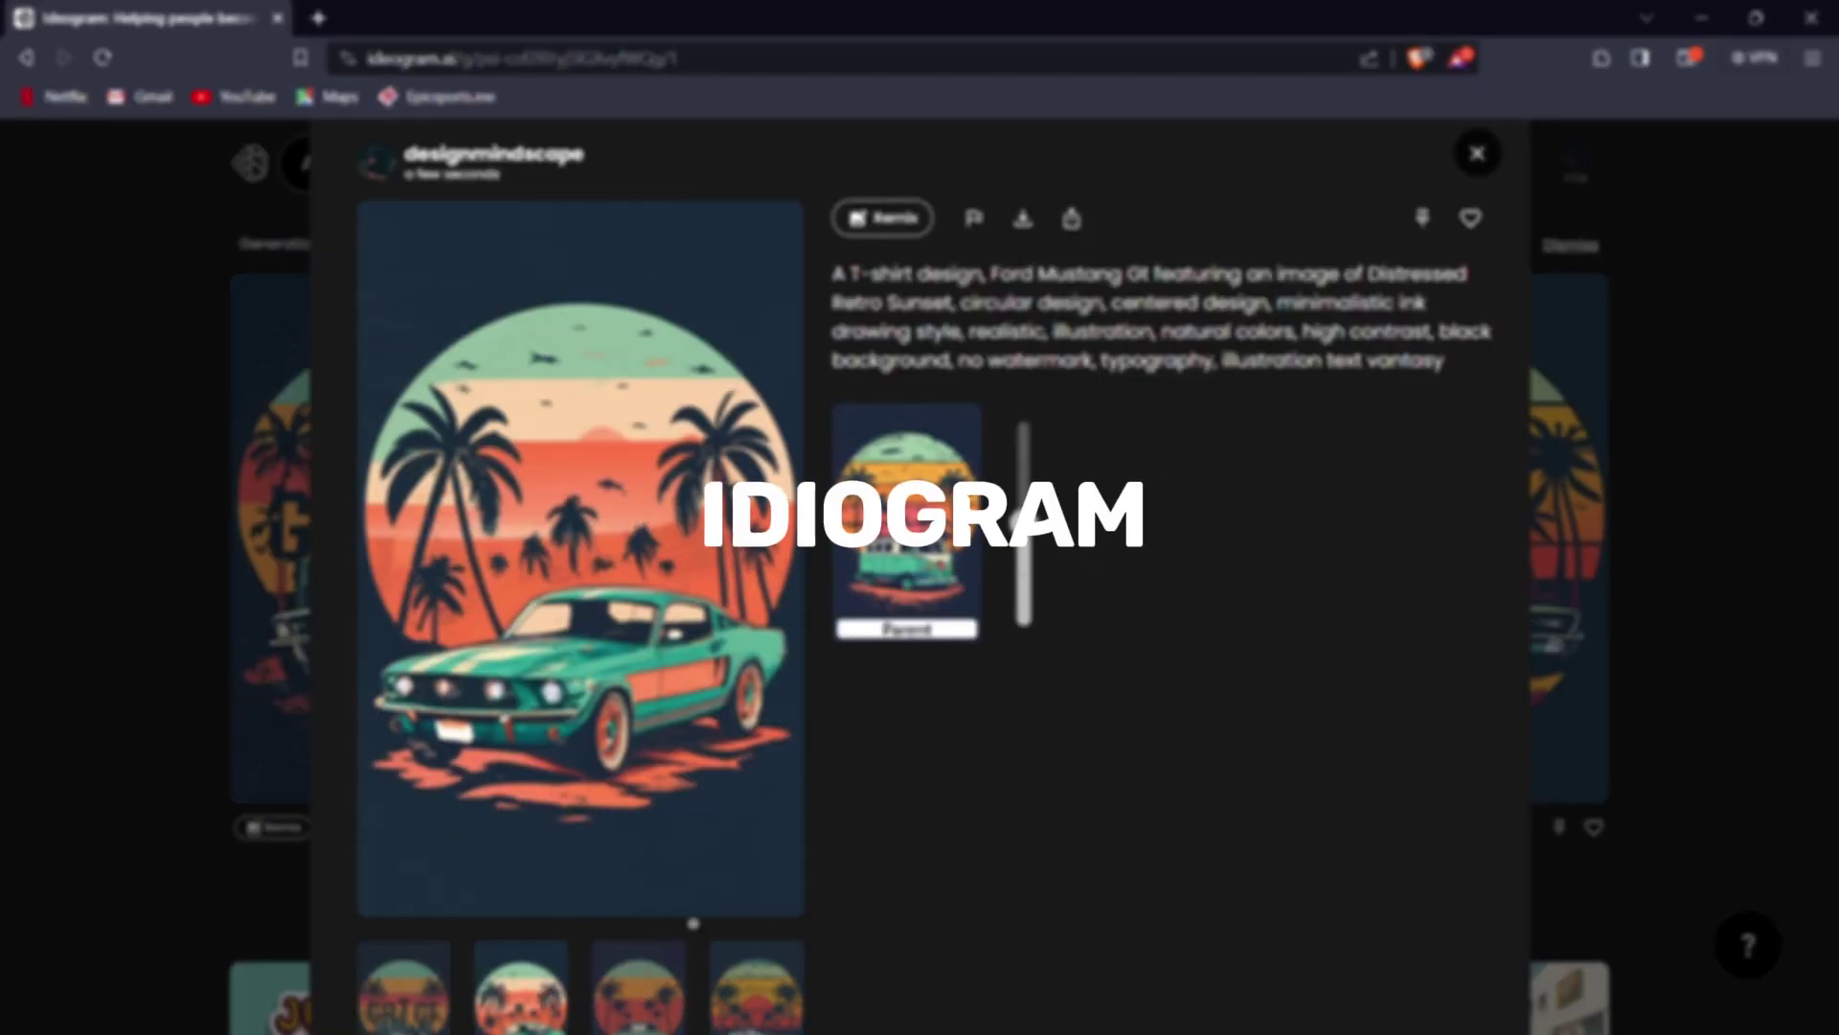
{"action": "left_click", "coordinate": [137, 487]}
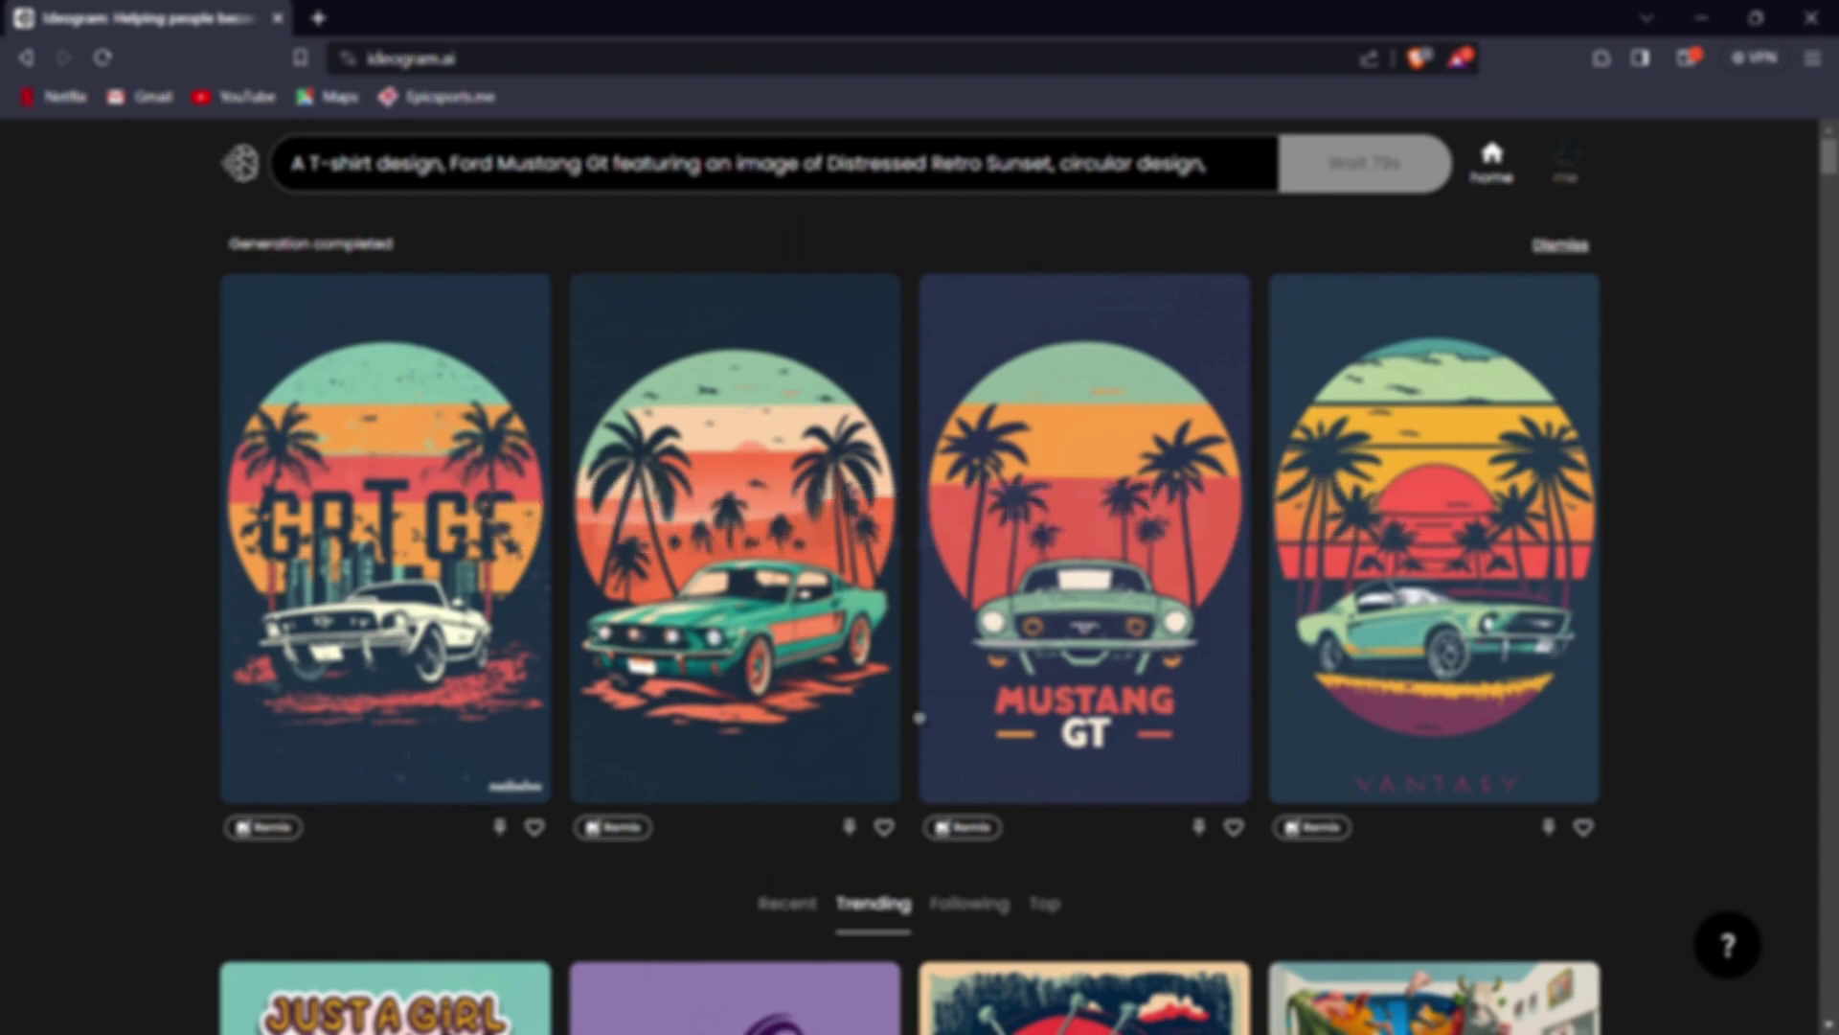
{"action": "scroll", "coordinate": [942, 569], "scroll_direction": "down", "scroll_amount": 1}
{"action": "scroll", "coordinate": [942, 569], "scroll_direction": "down", "scroll_amount": 12}
{"action": "scroll", "coordinate": [943, 570], "scroll_direction": "down", "scroll_amount": 5}
{"action": "scroll", "coordinate": [943, 570], "scroll_direction": "down", "scroll_amount": 8}
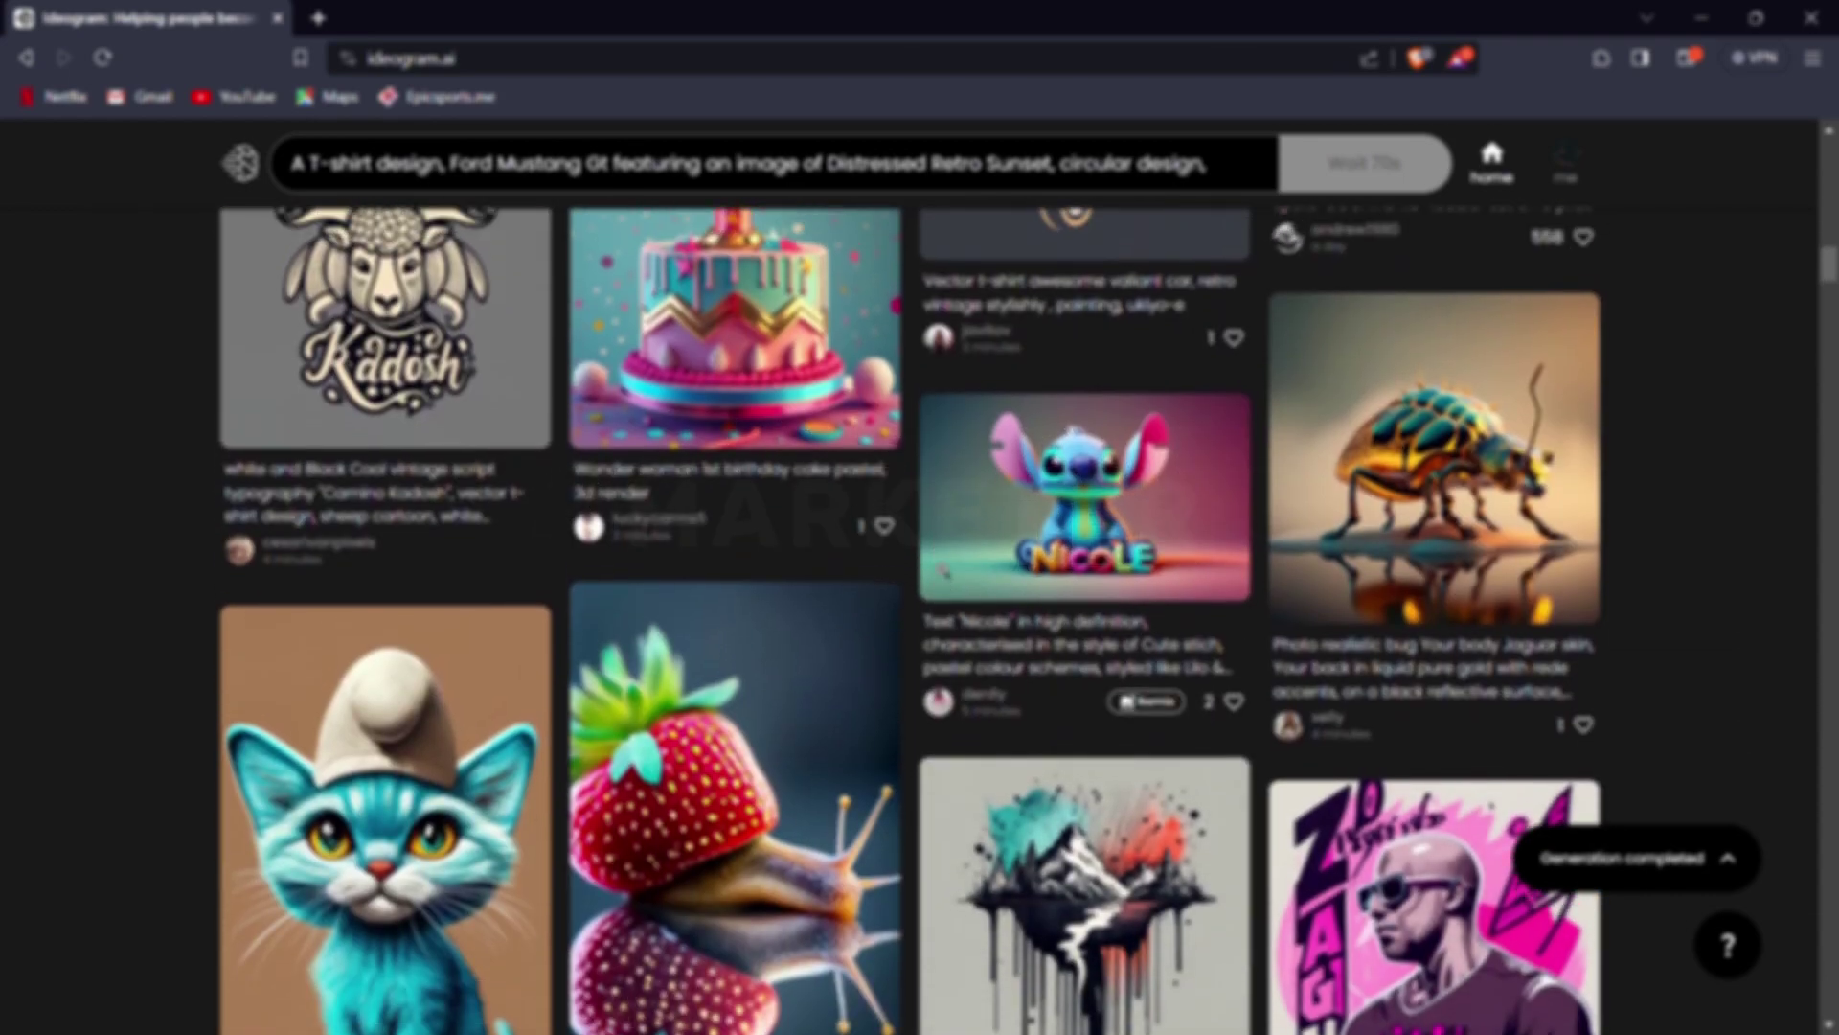
{"action": "scroll", "coordinate": [943, 570], "scroll_direction": "down", "scroll_amount": 4}
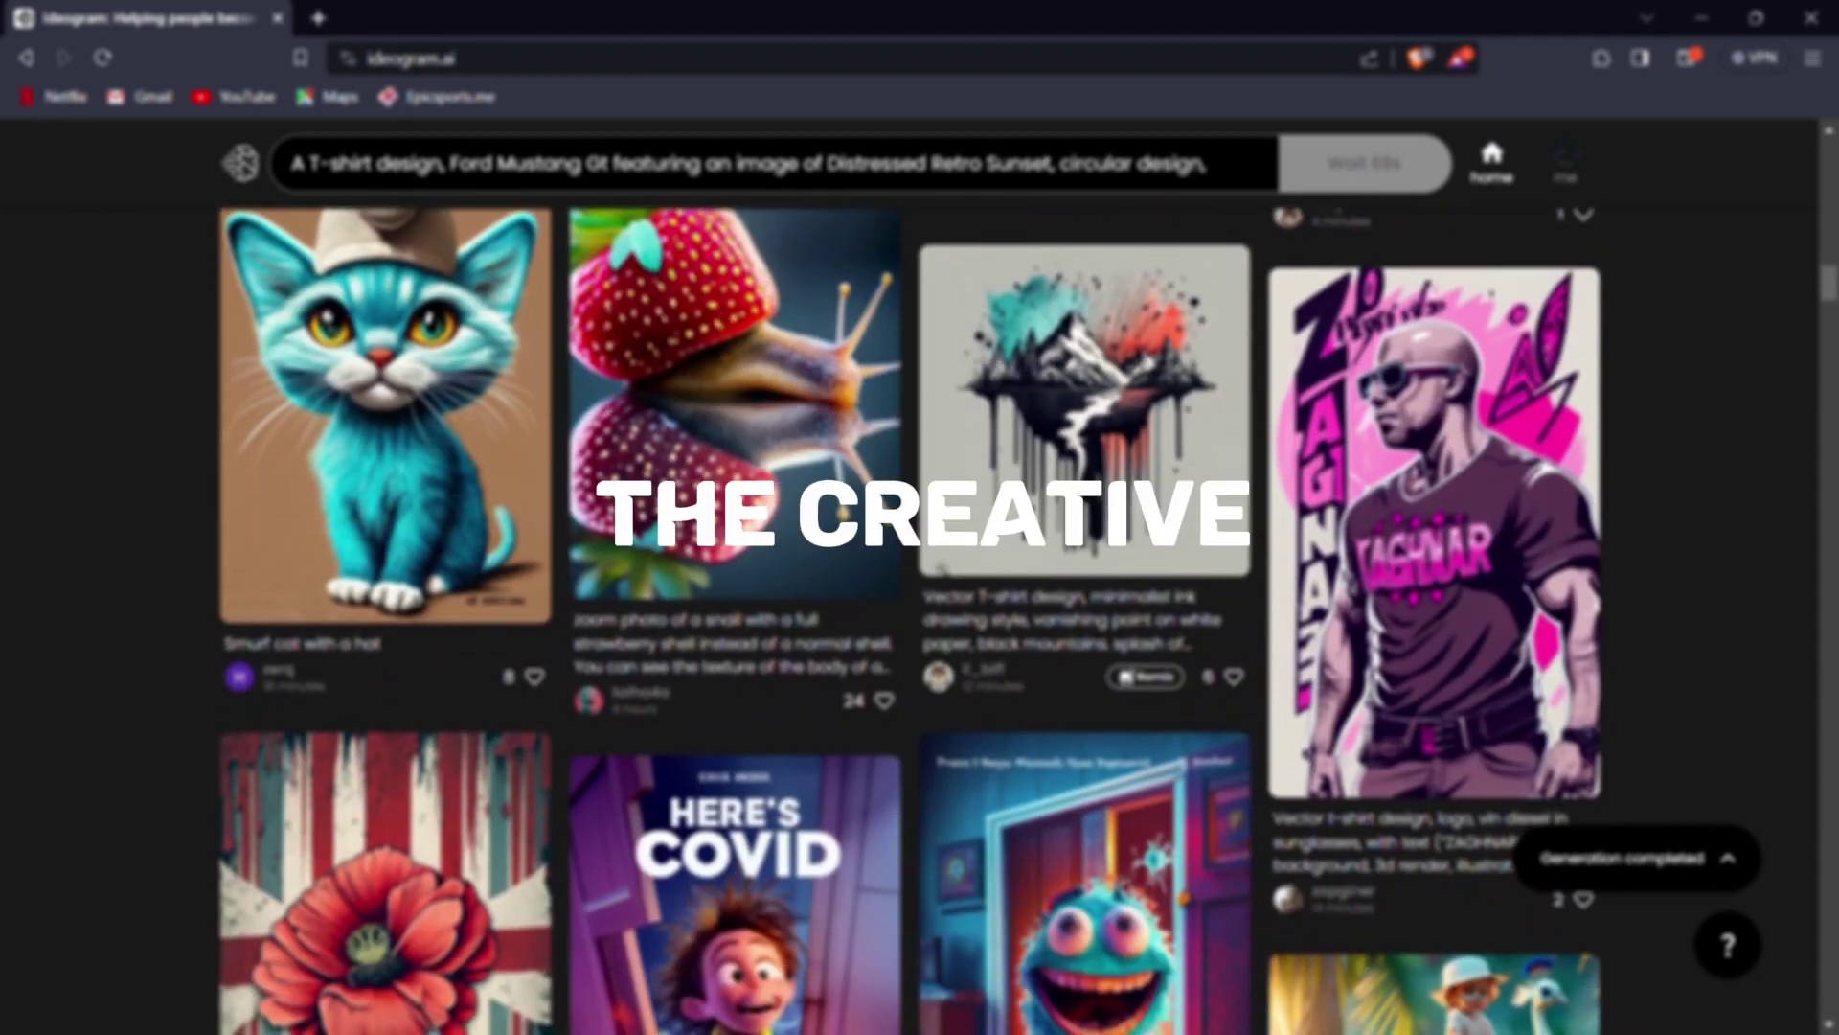
{"action": "scroll", "coordinate": [943, 570], "scroll_direction": "down", "scroll_amount": 3}
{"action": "scroll", "coordinate": [944, 570], "scroll_direction": "up", "scroll_amount": 6}
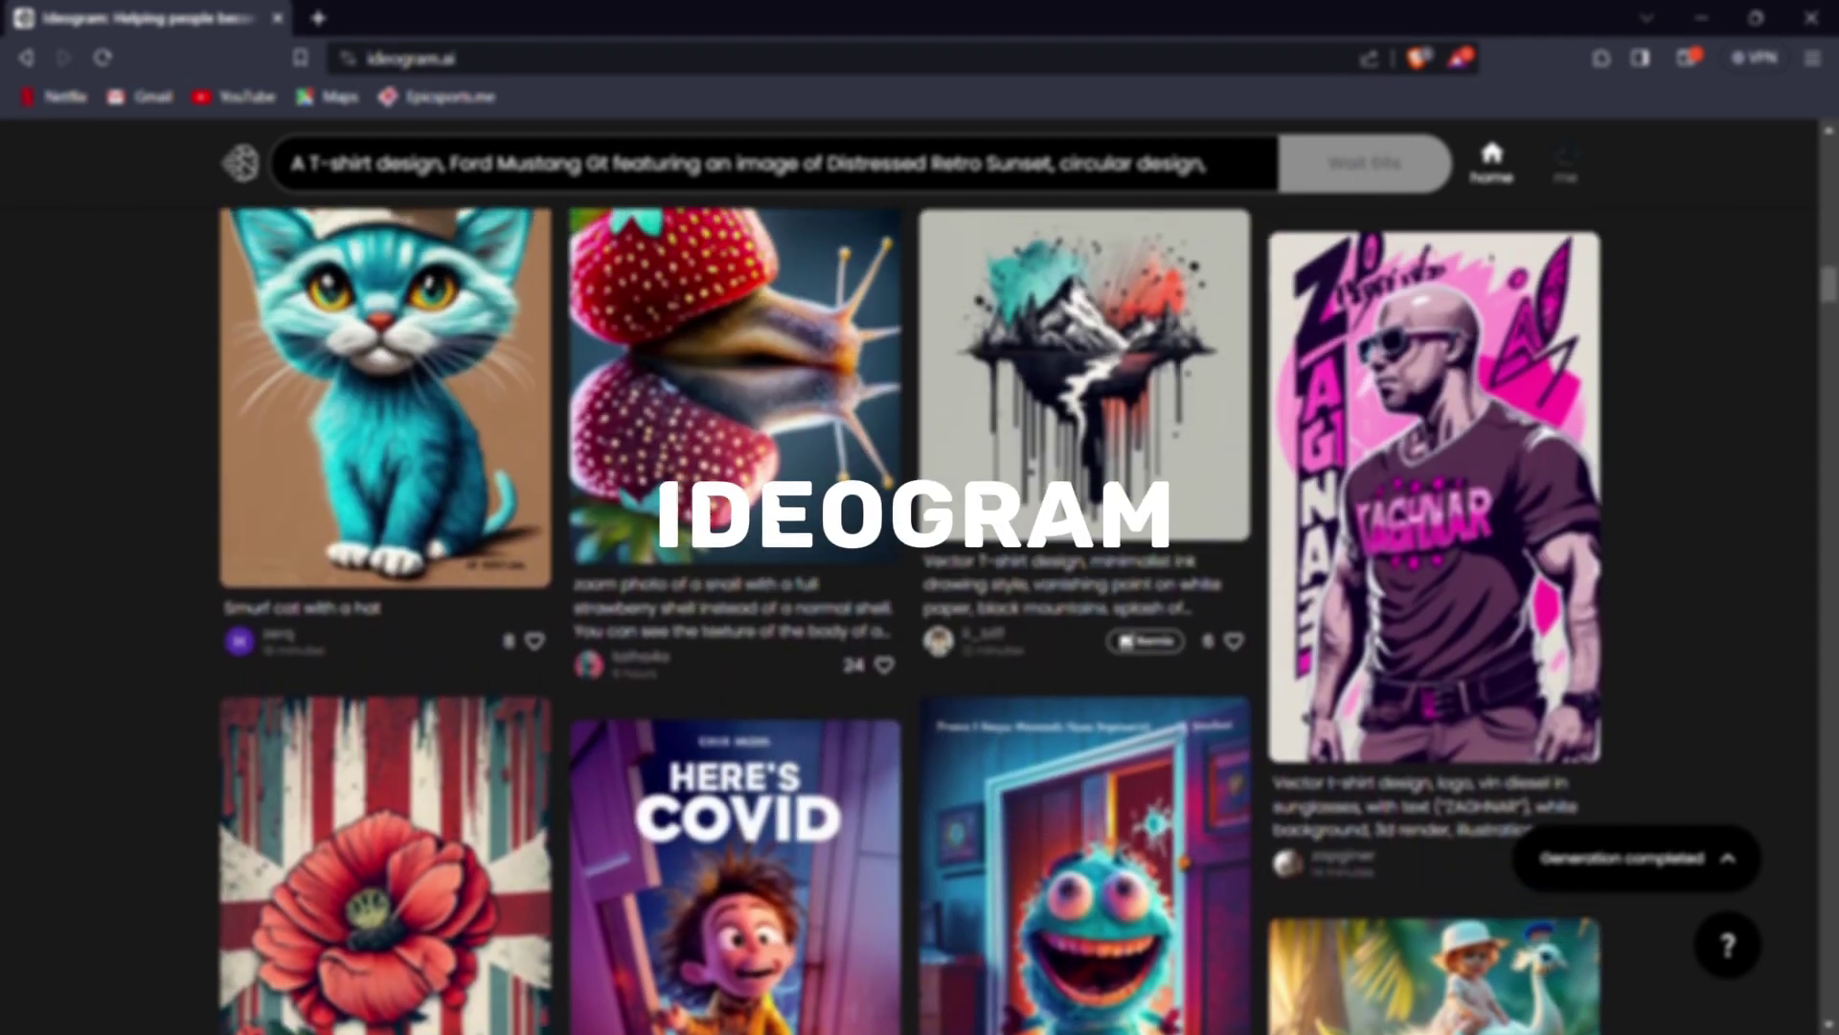
{"action": "scroll", "coordinate": [943, 570], "scroll_direction": "up", "scroll_amount": 8}
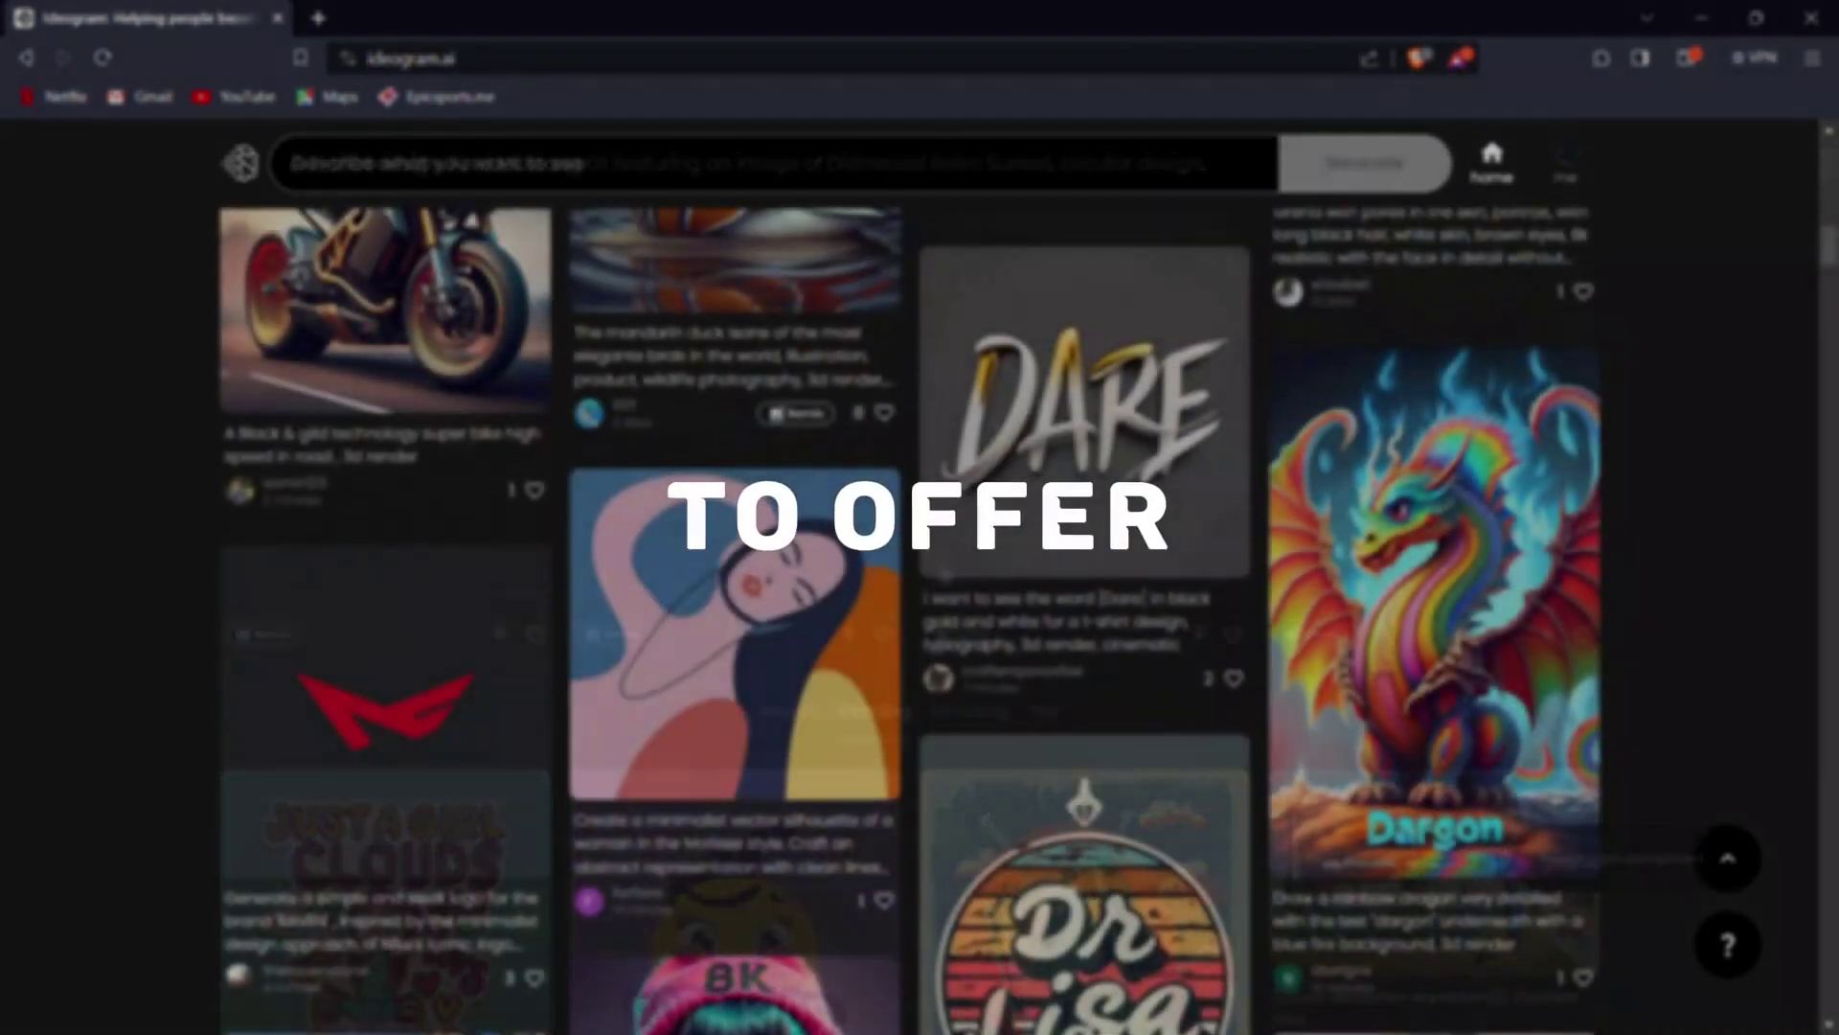
{"action": "scroll", "coordinate": [943, 570], "scroll_direction": "up", "scroll_amount": 1}
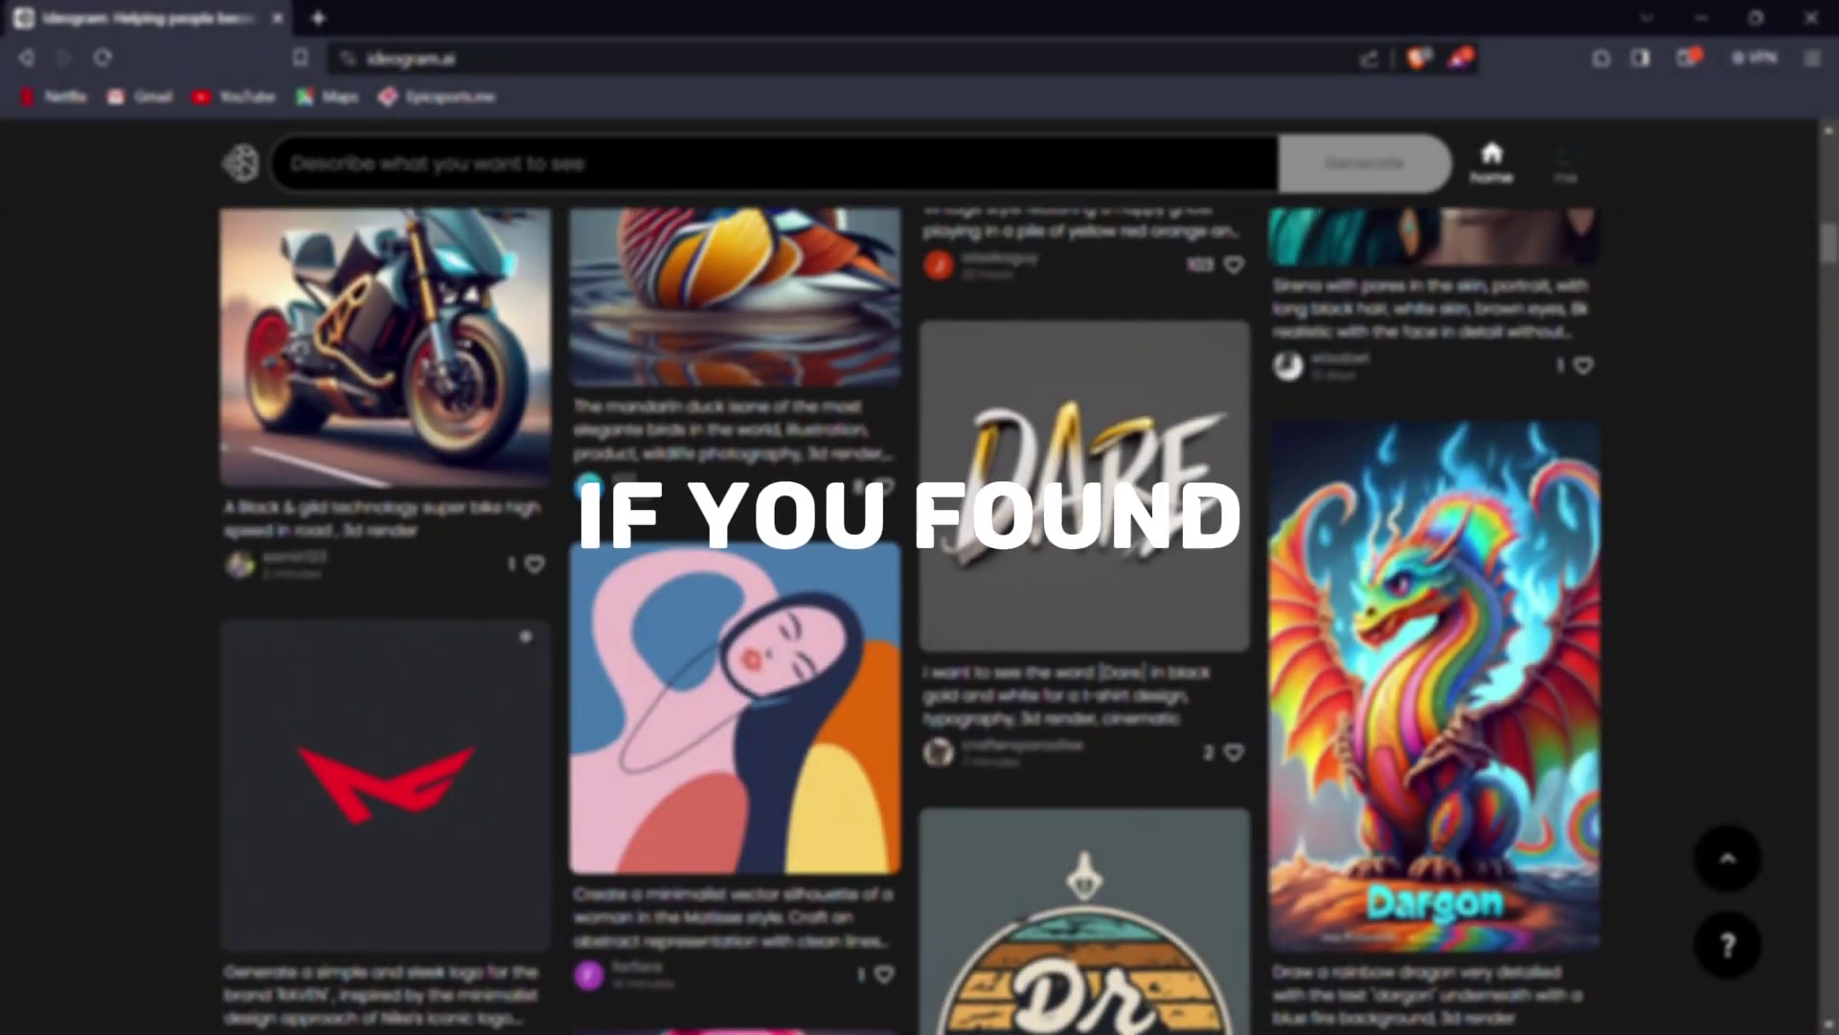
{"action": "left_click", "coordinate": [523, 764]}
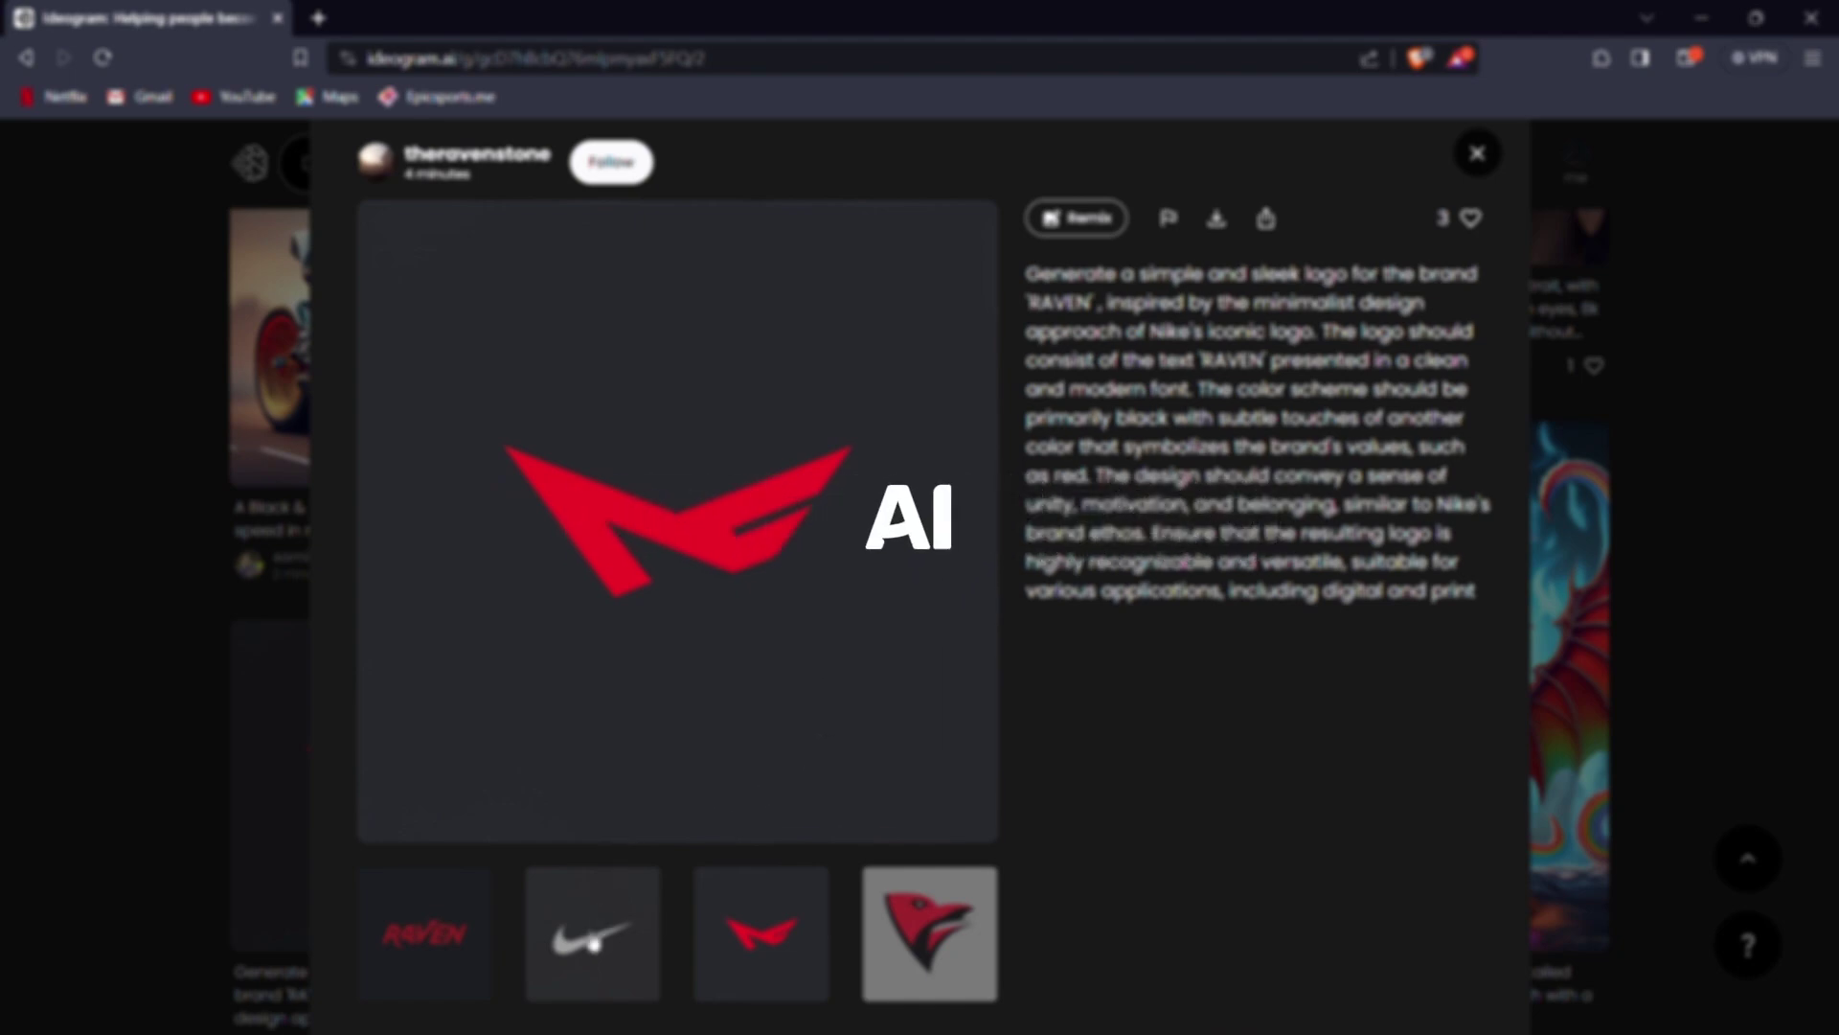
{"action": "left_click", "coordinate": [762, 948]}
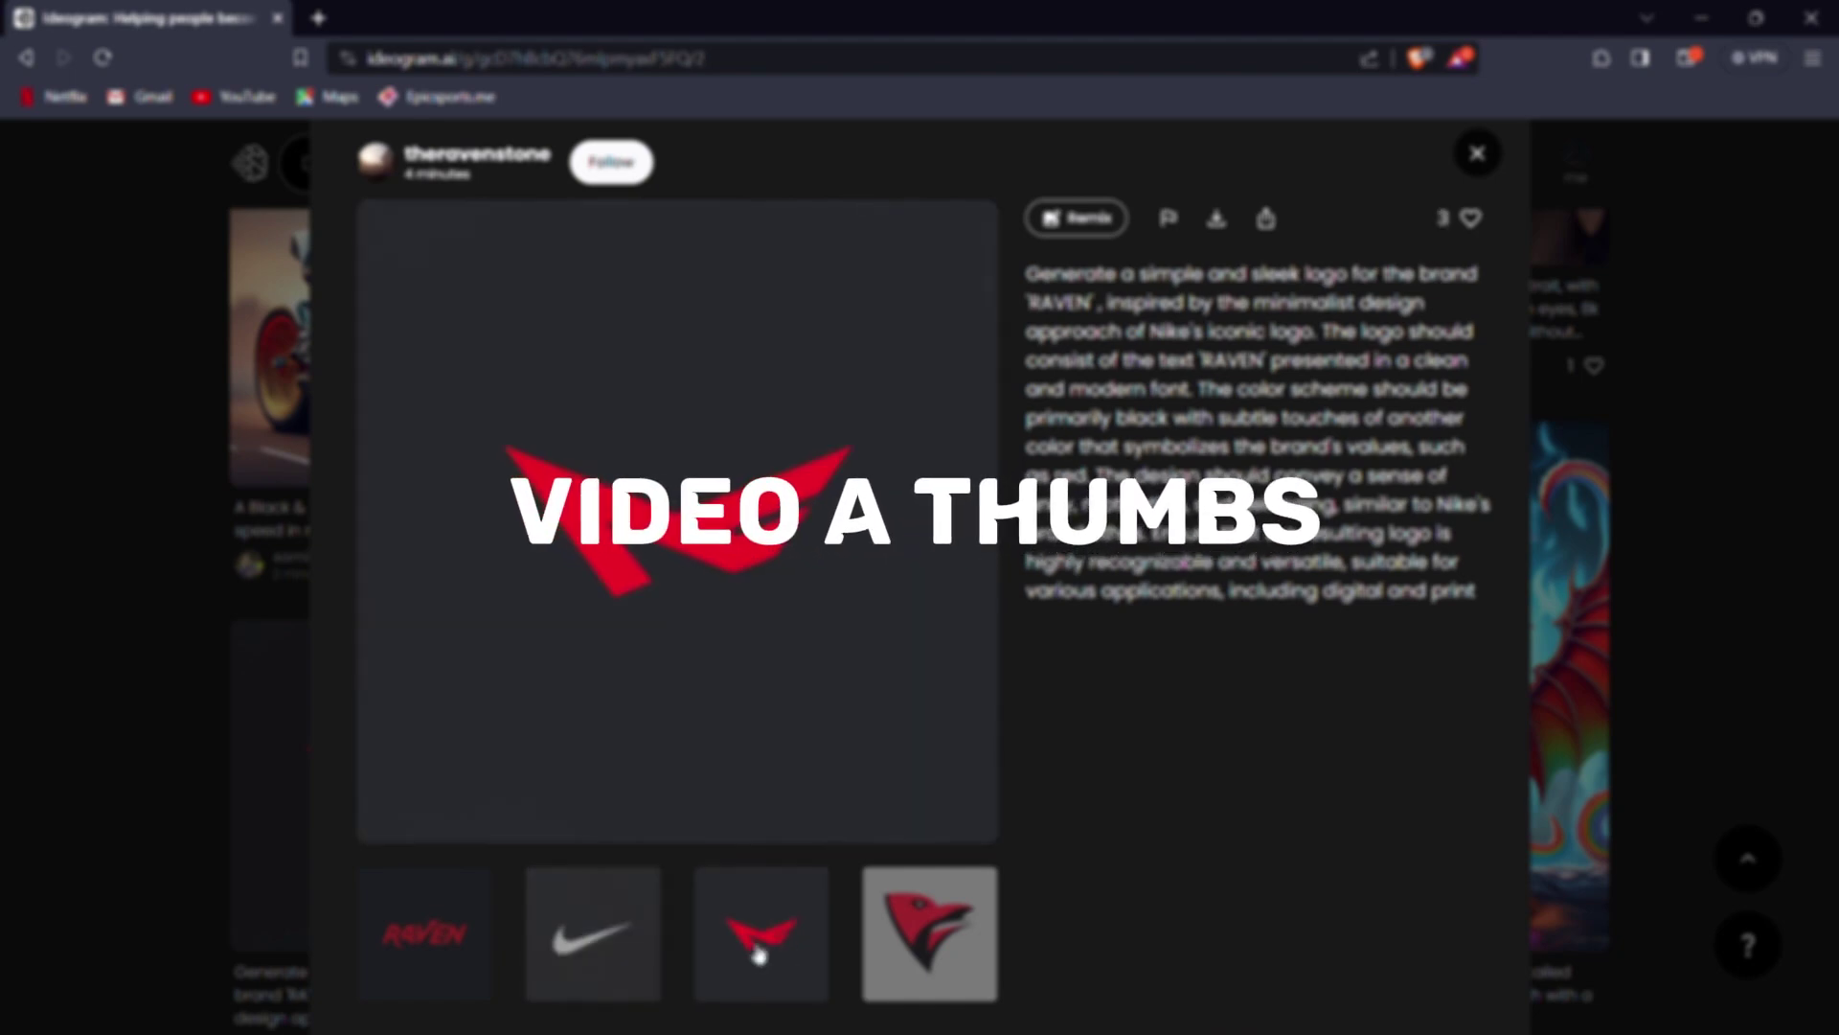
{"action": "left_click", "coordinate": [479, 961]}
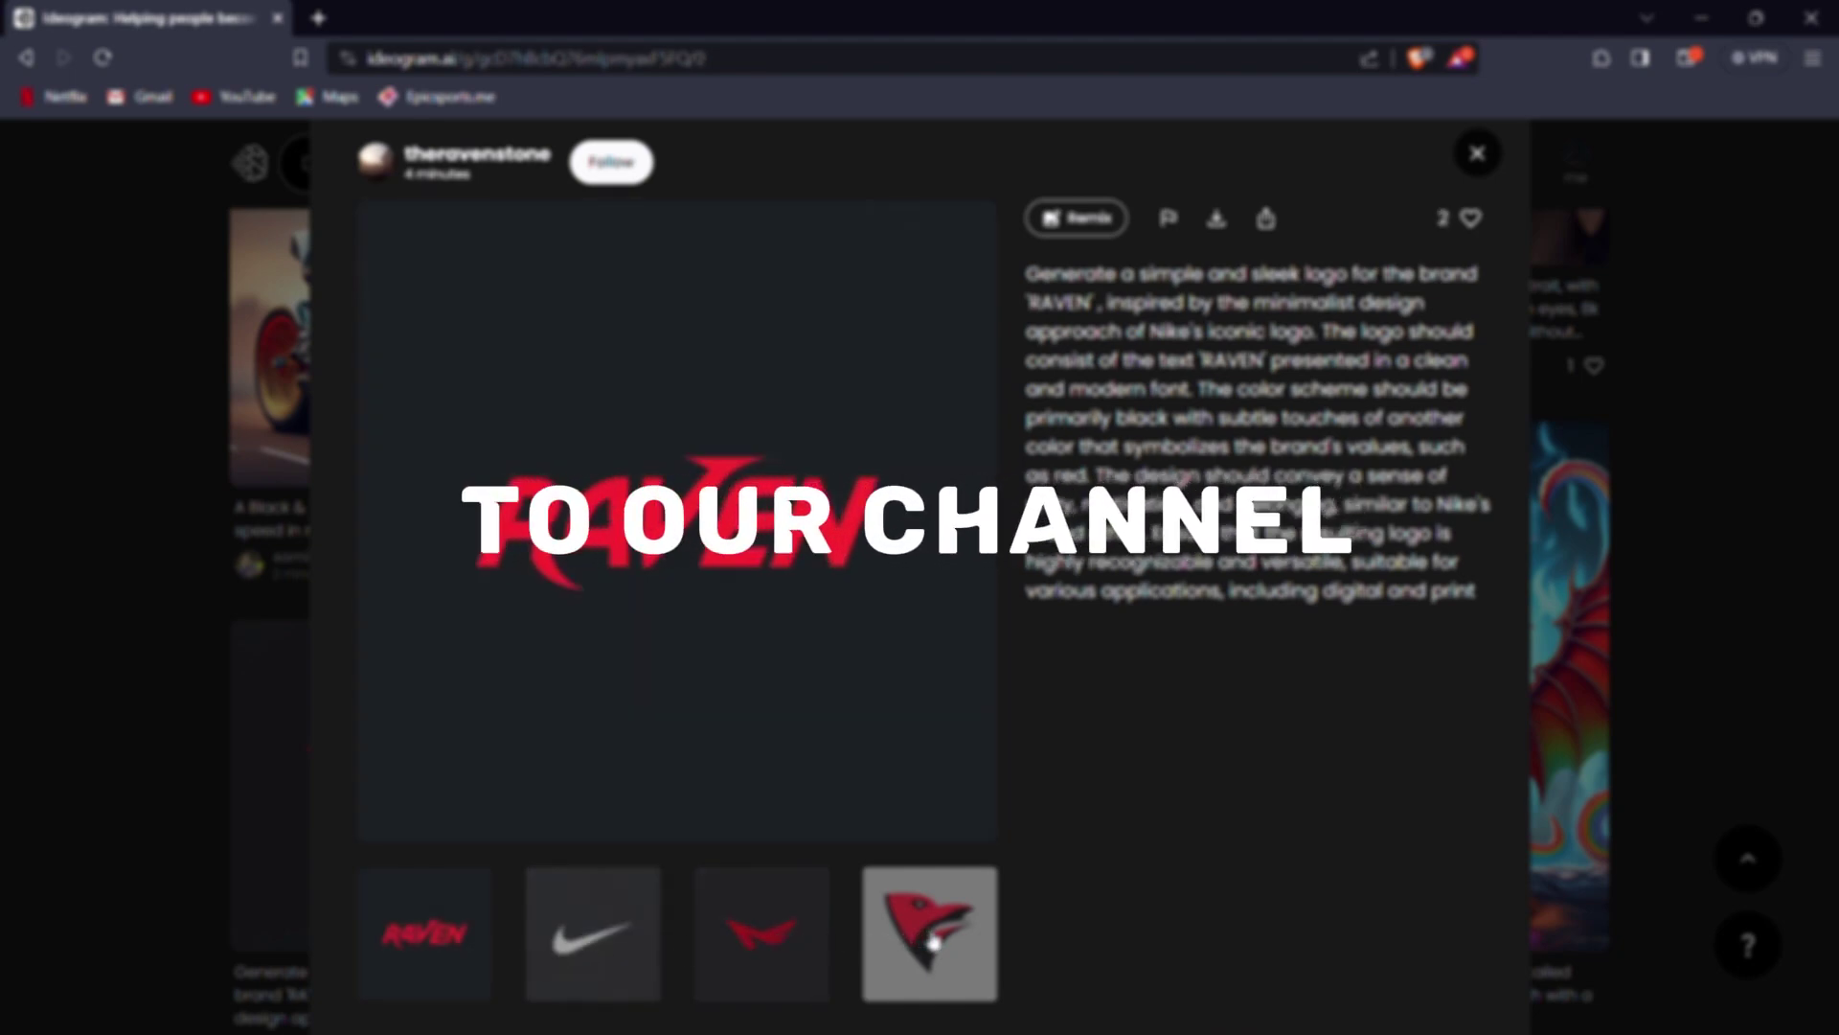
{"action": "left_click", "coordinate": [934, 943]}
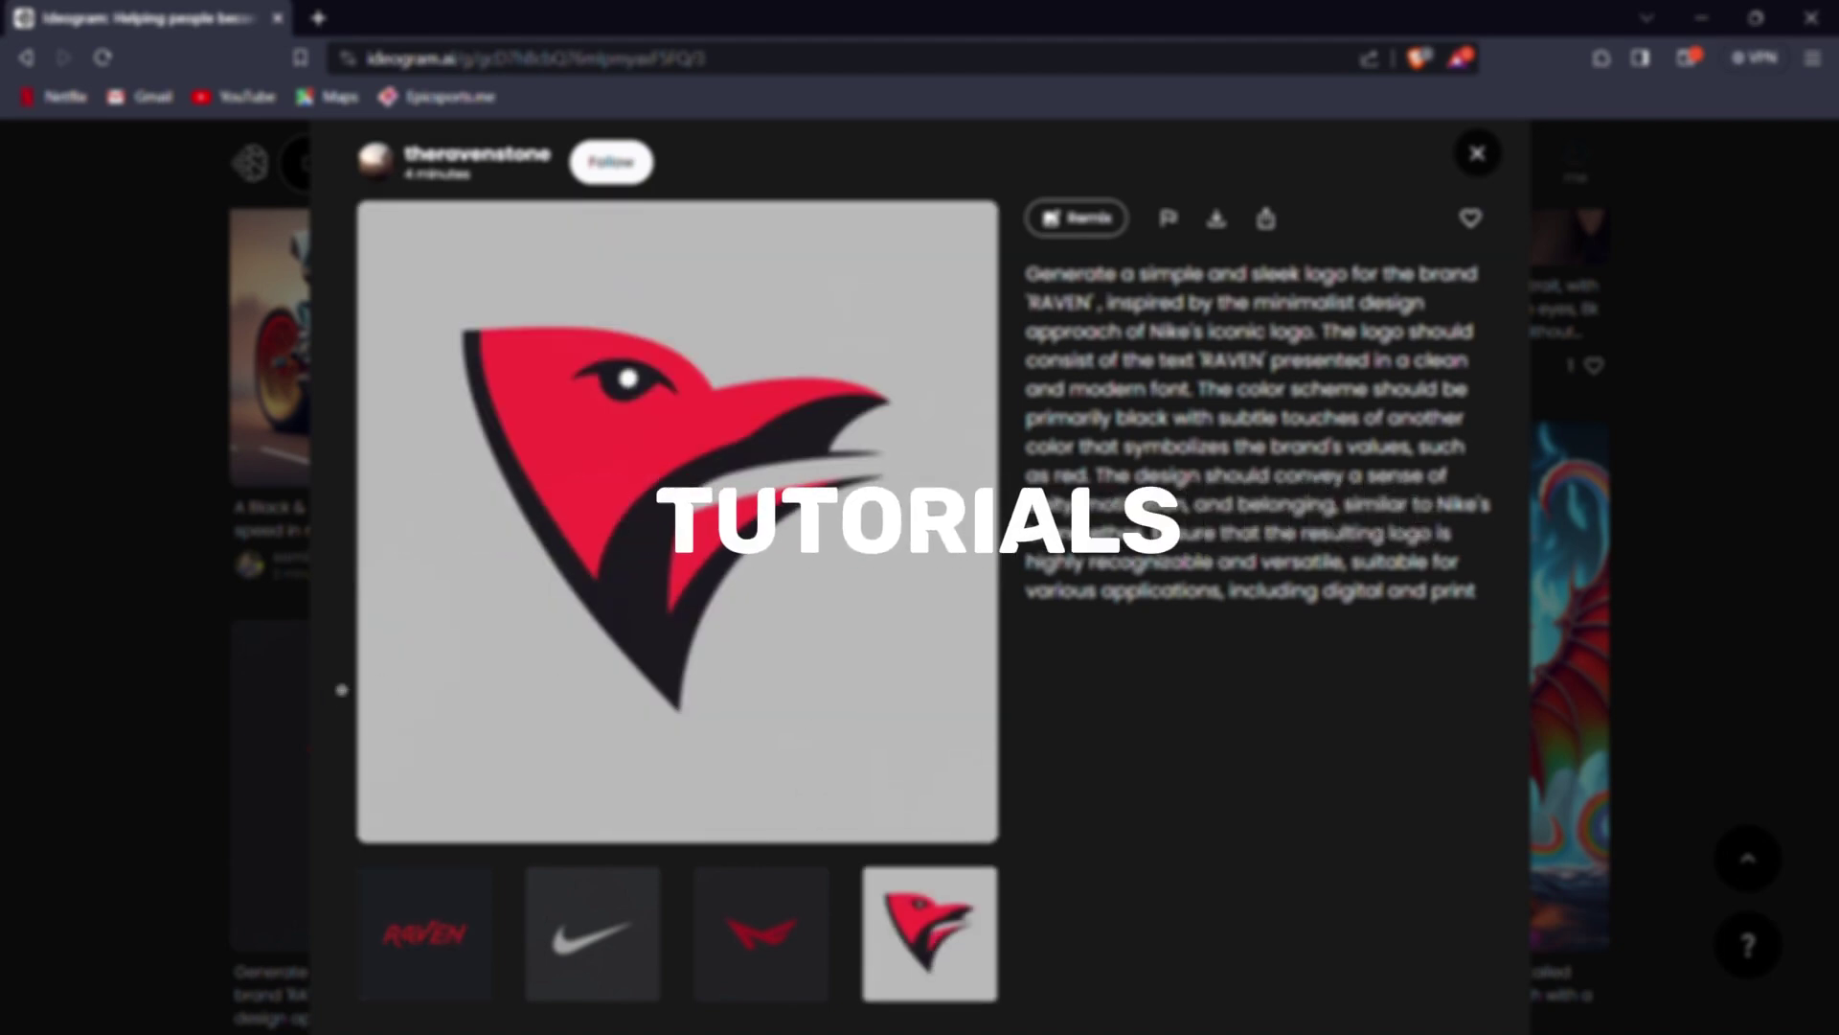
{"action": "left_click", "coordinate": [221, 688]}
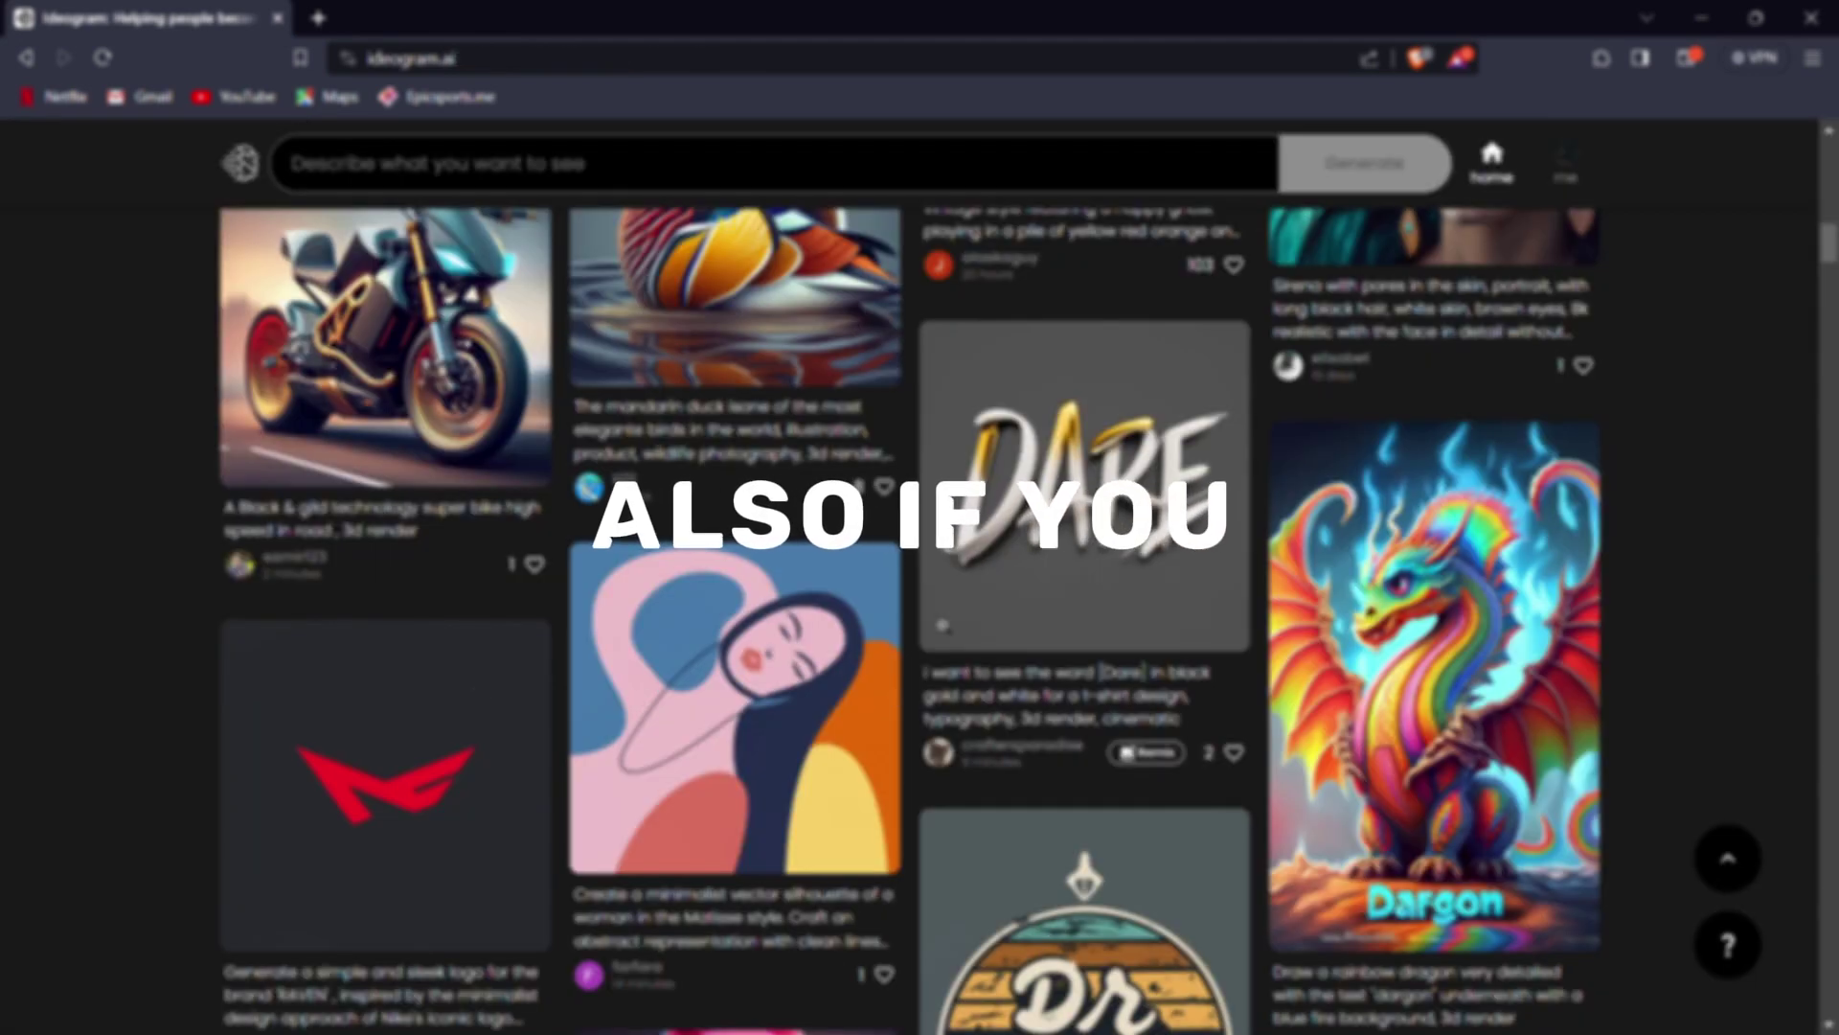
{"action": "scroll", "coordinate": [946, 629], "scroll_direction": "up", "scroll_amount": 6}
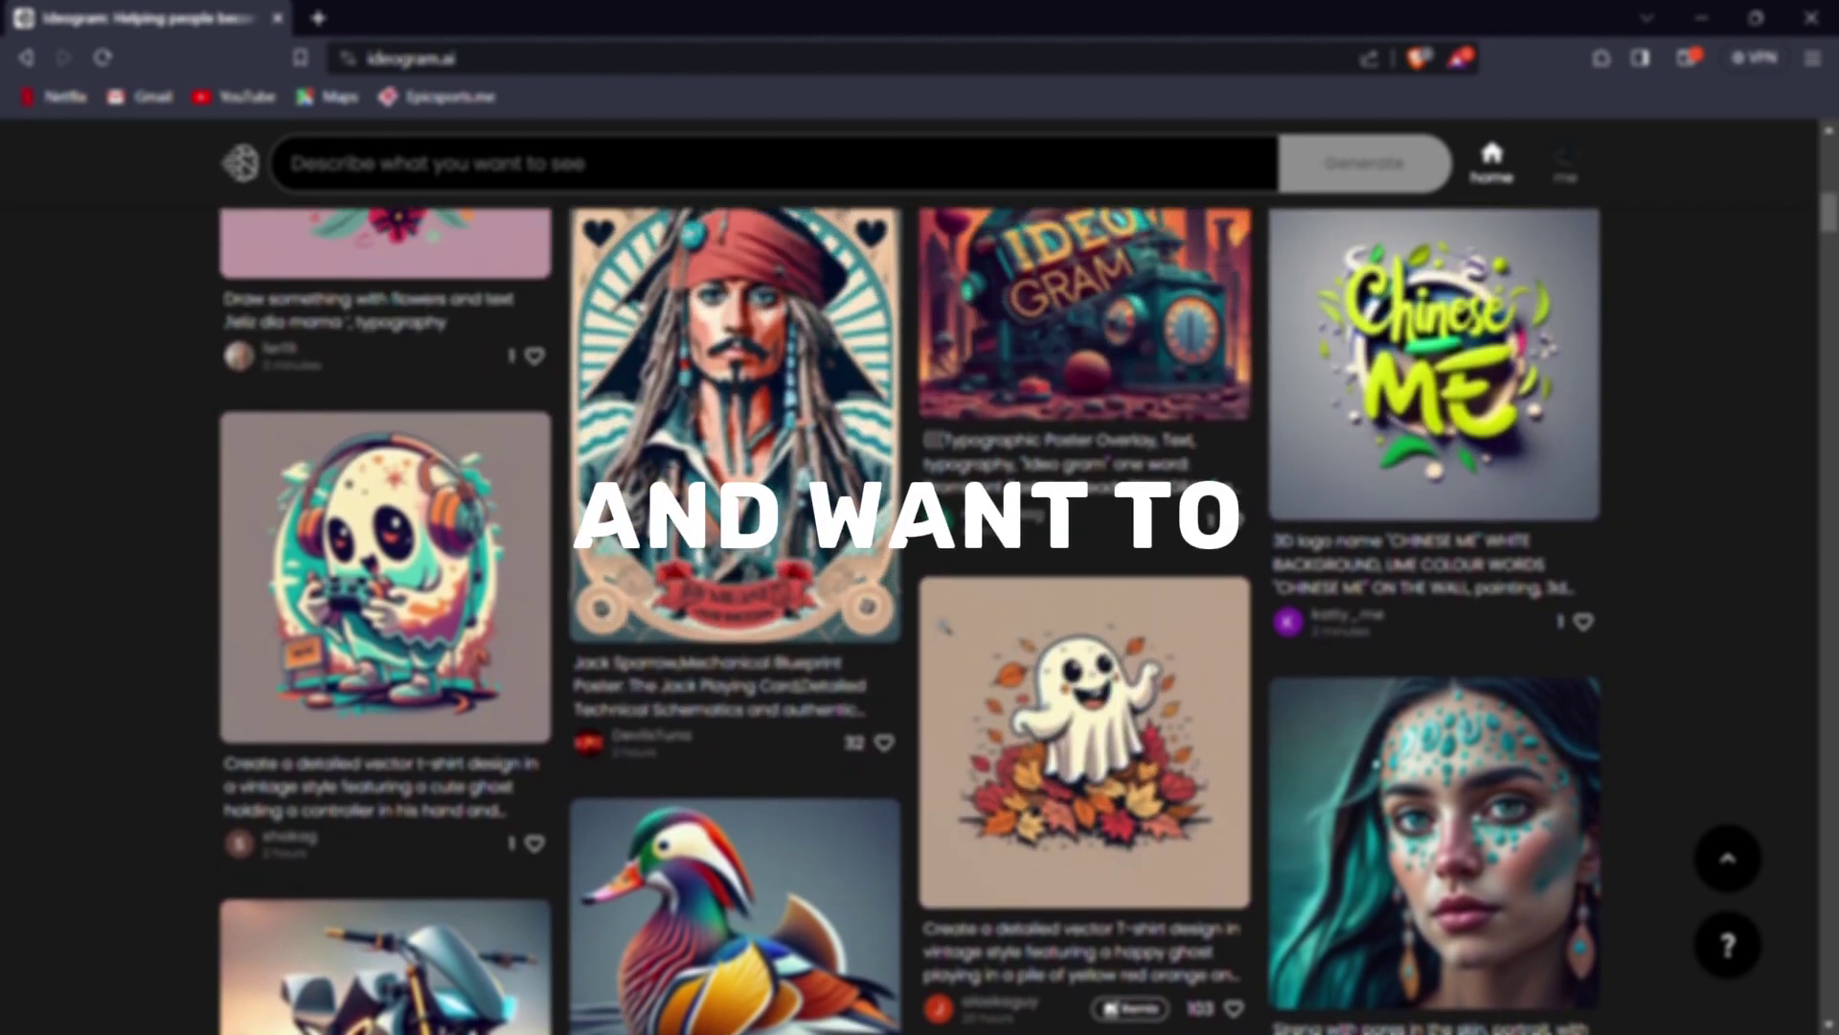
{"action": "scroll", "coordinate": [946, 629], "scroll_direction": "up", "scroll_amount": 7}
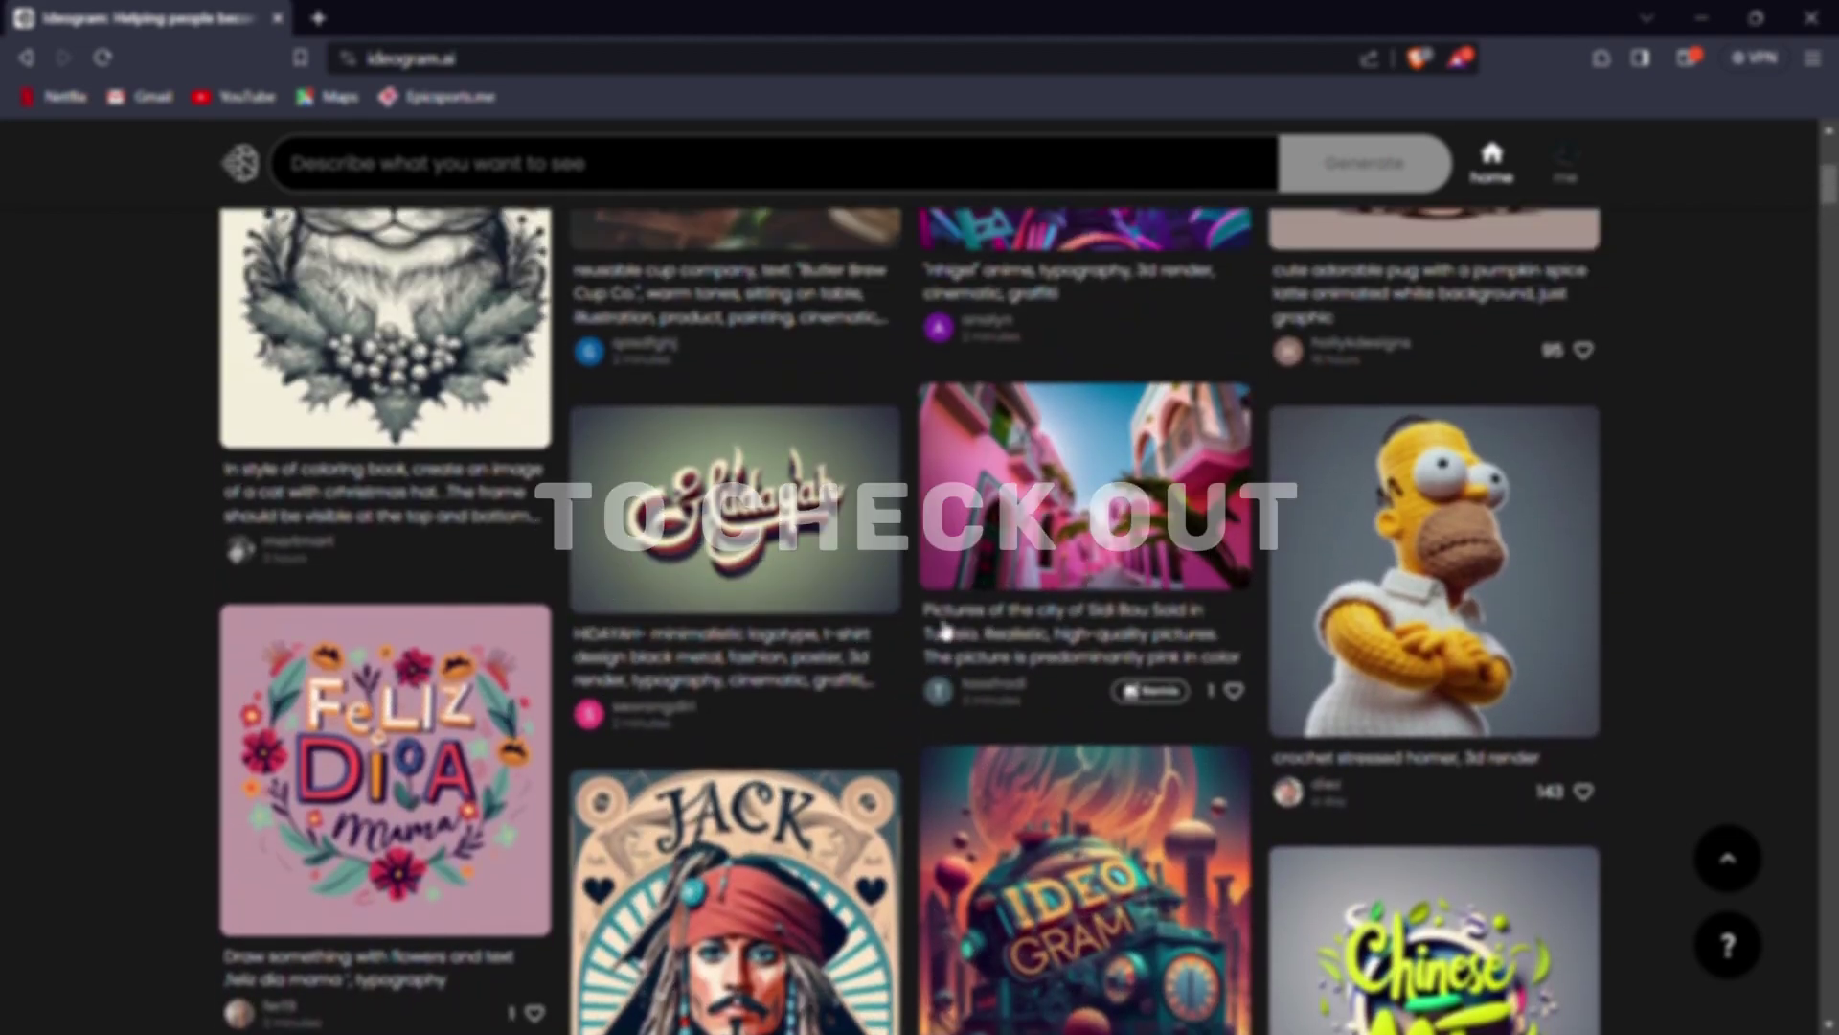
{"action": "scroll", "coordinate": [947, 630], "scroll_direction": "up", "scroll_amount": 5}
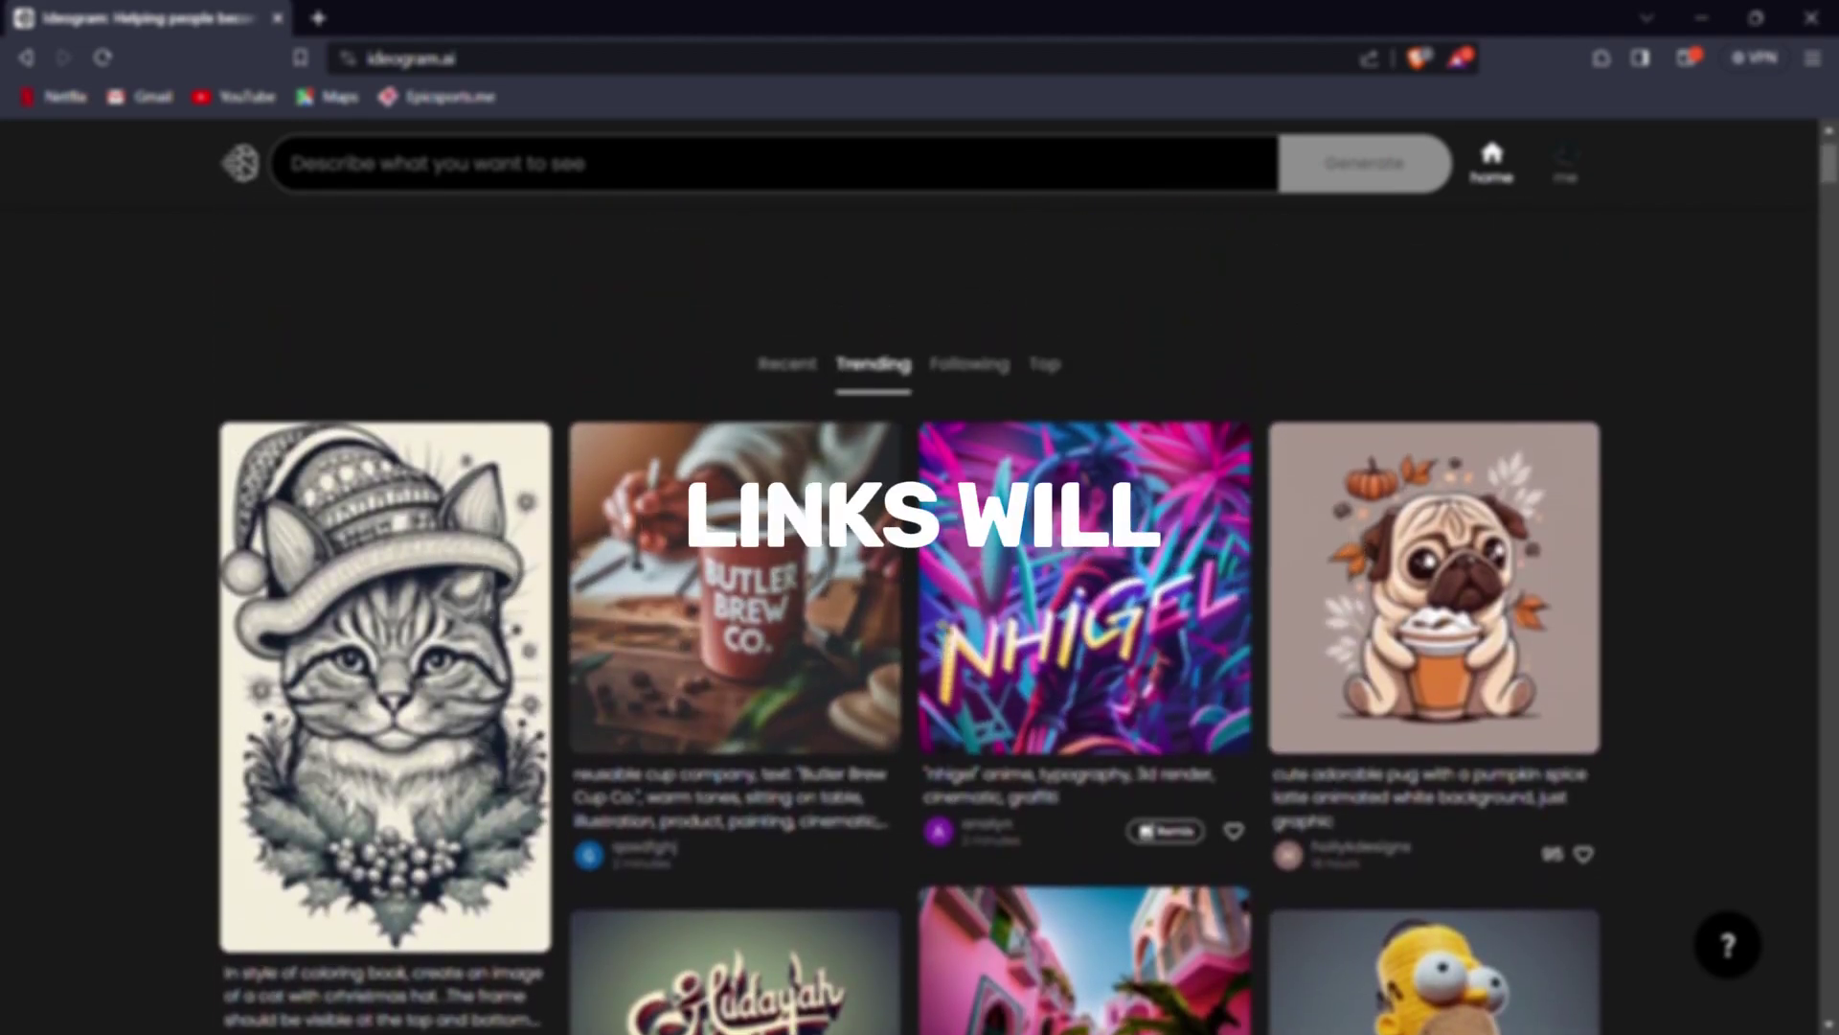